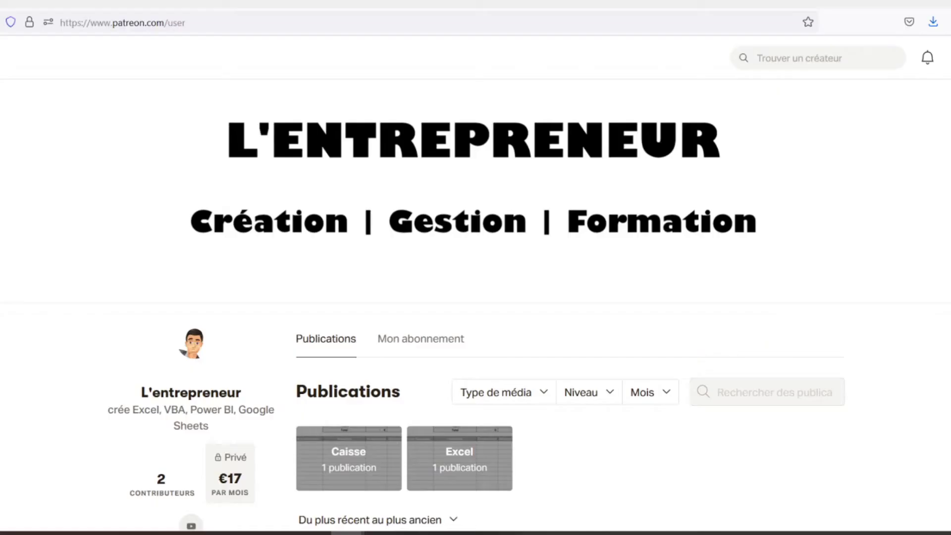
Look through the creator's Patreon publications, down past the Feuilles de caisse post and its caisse.xlsx attachment.
scroll(476, 297, "down", 3)
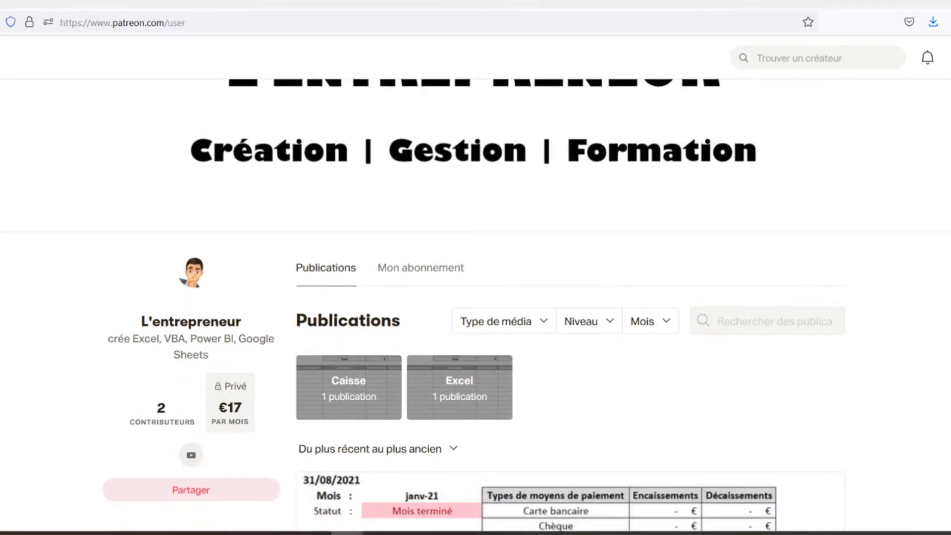
scroll(475, 297, "down", 2)
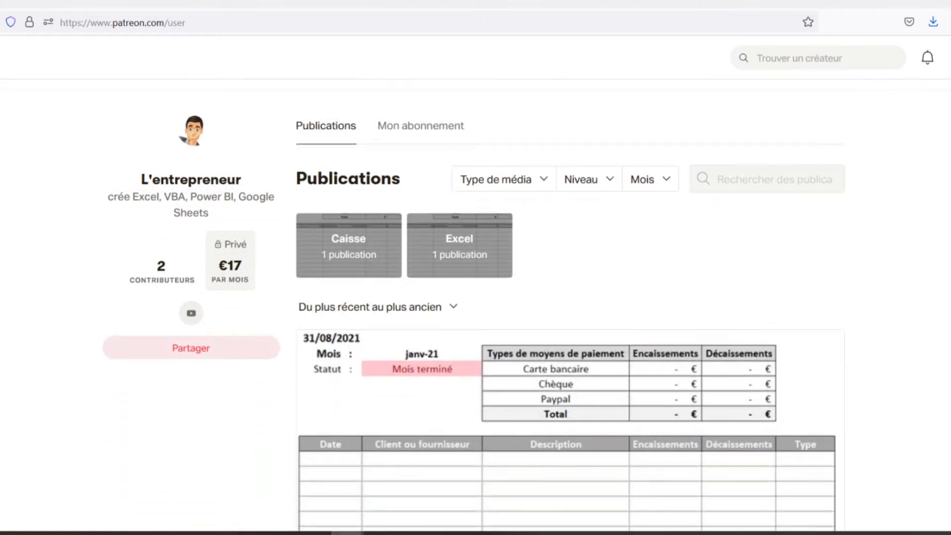
scroll(475, 297, "down", 2)
scroll(475, 297, "down", 2)
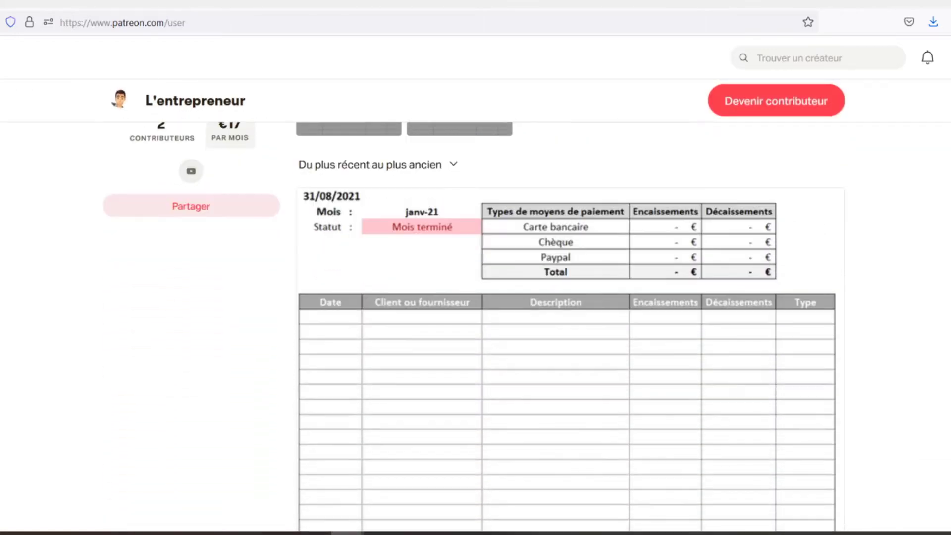
scroll(475, 297, "down", 2)
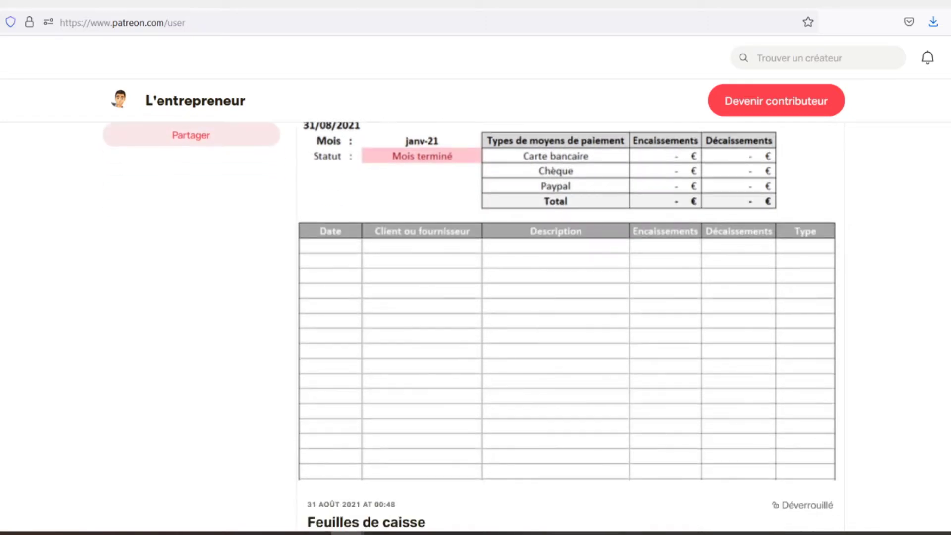
scroll(475, 297, "down", 2)
scroll(476, 298, "down", 2)
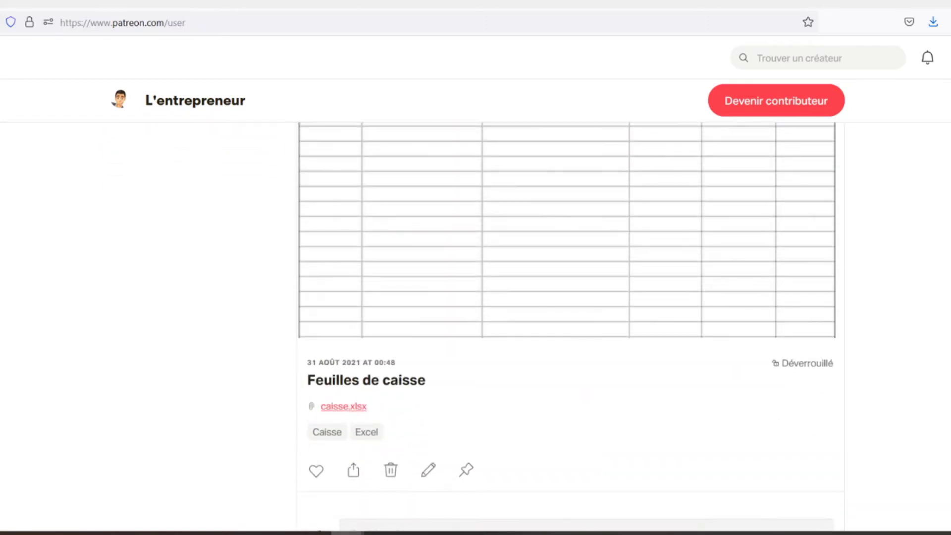
scroll(476, 297, "down", 2)
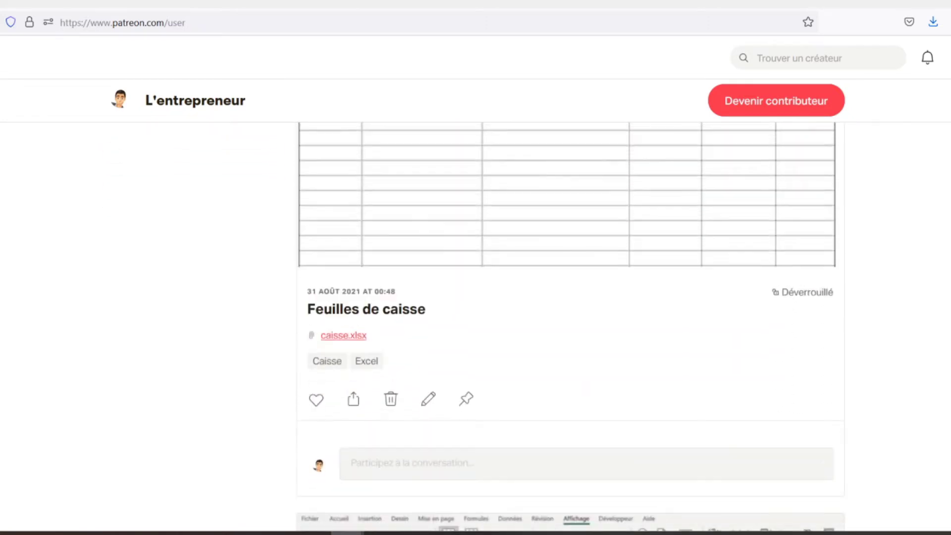
scroll(476, 297, "down", 2)
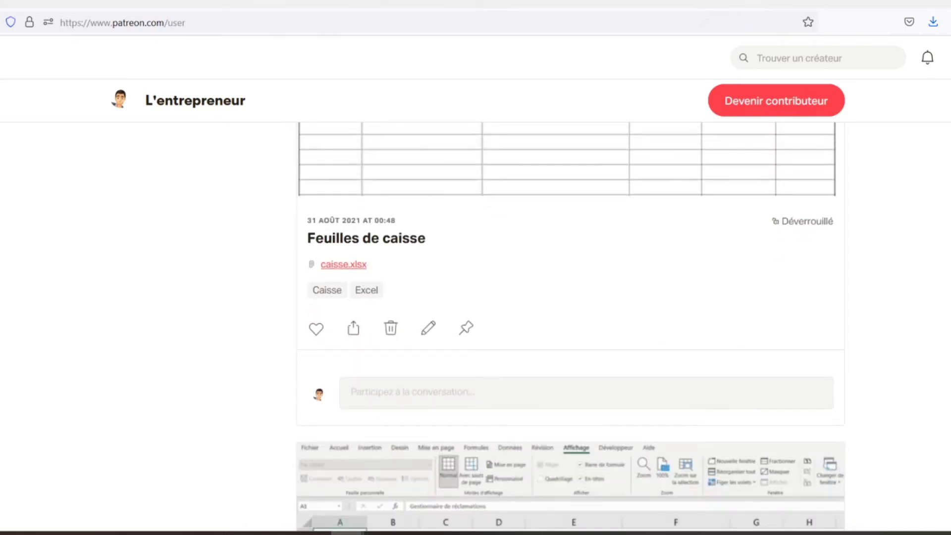
scroll(476, 297, "down", 2)
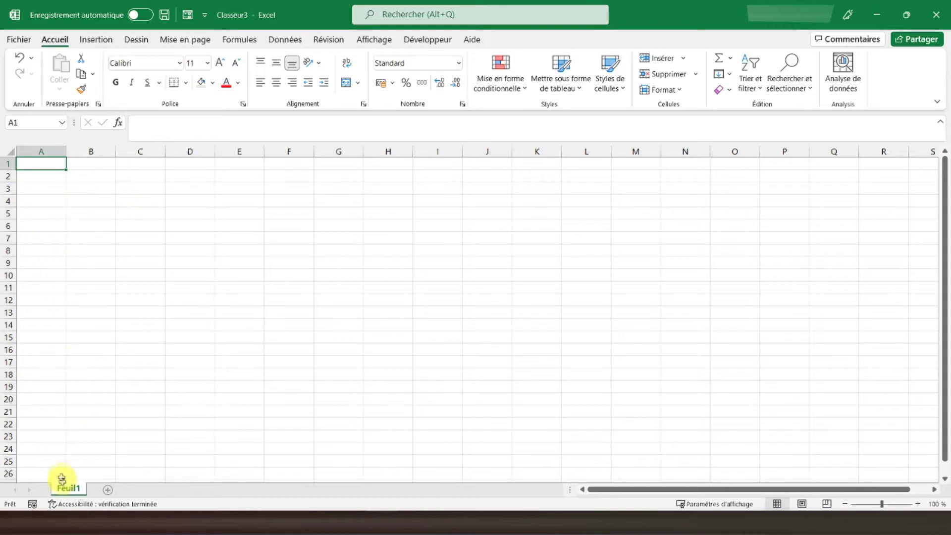
In the blank Excel workbook, rename the sheet Feuil1 as "Tableau de bord".
double_click(66, 488)
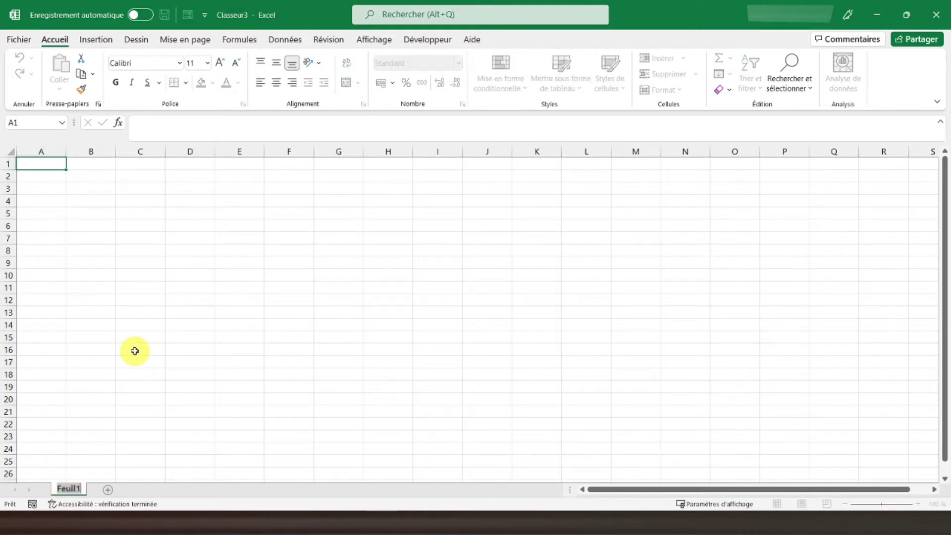
type("T")
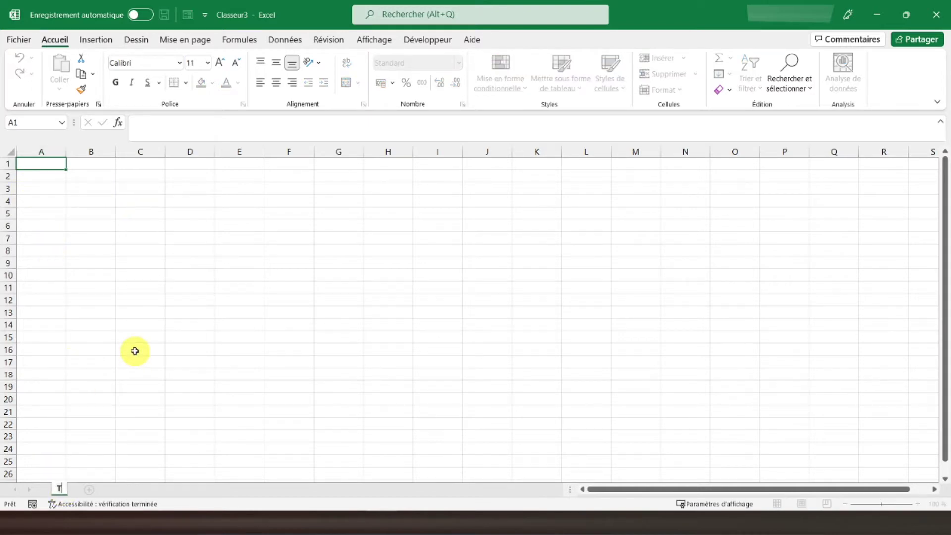
type("ableau de bord")
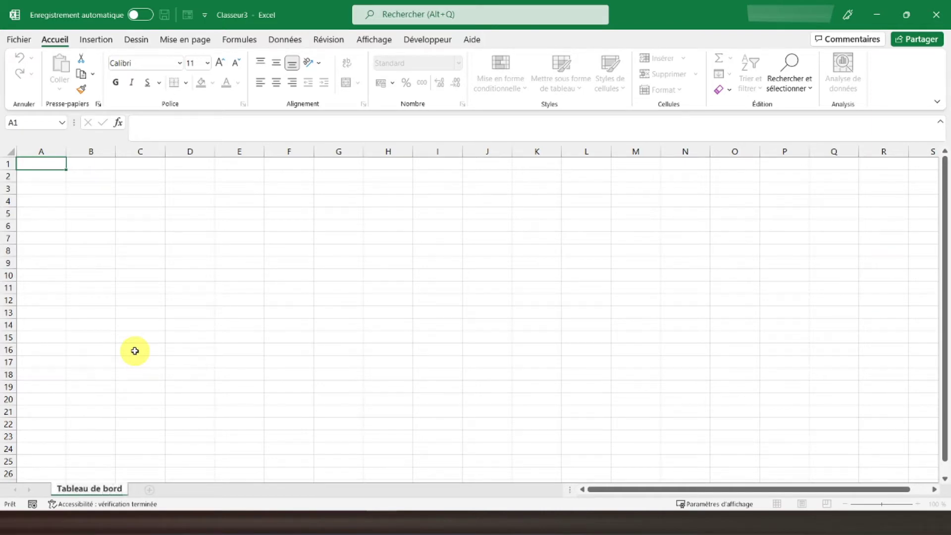
left_click(135, 350)
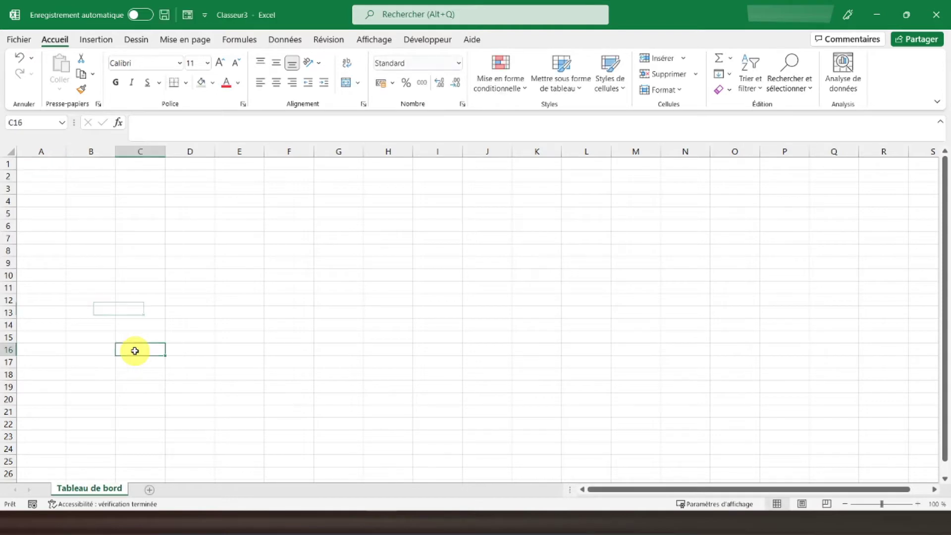
Merge and center cells A1:N2 and enter the title "Suivi énergétique".
left_click(33, 159)
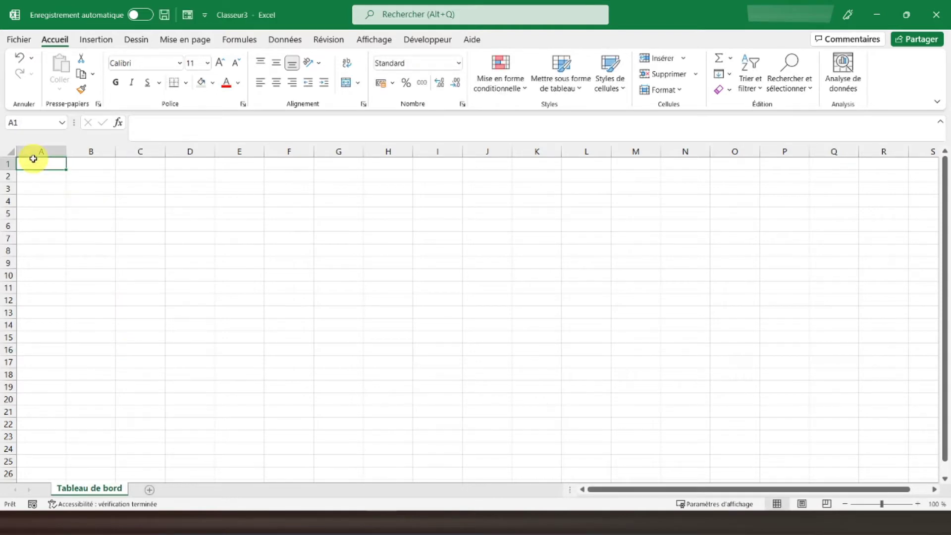
left_click_drag(33, 158, 680, 183)
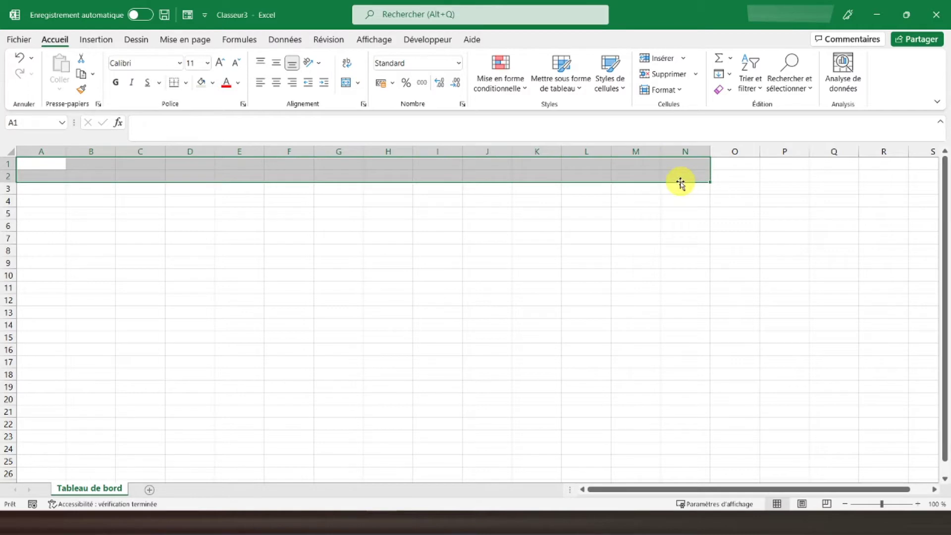
left_click(346, 83)
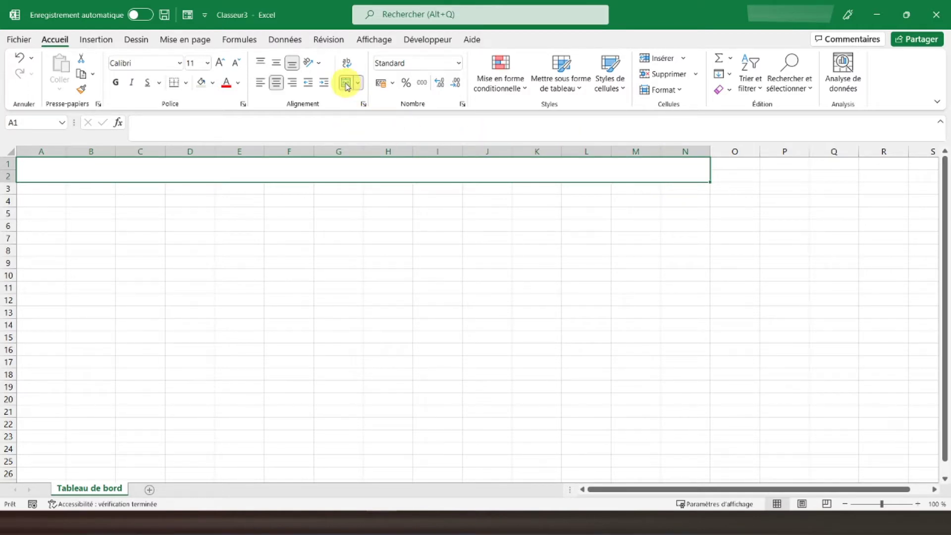
type("Suivi")
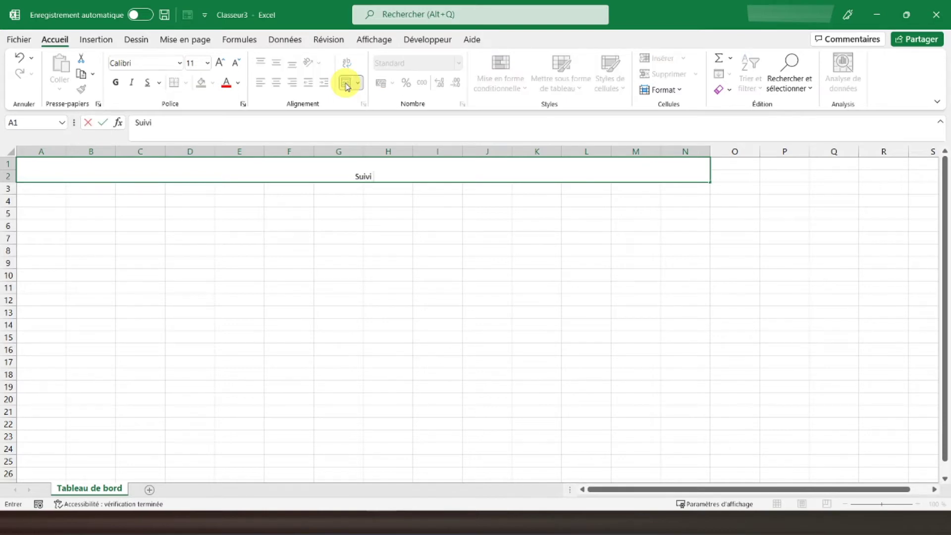
type(" énergétique")
key("Return")
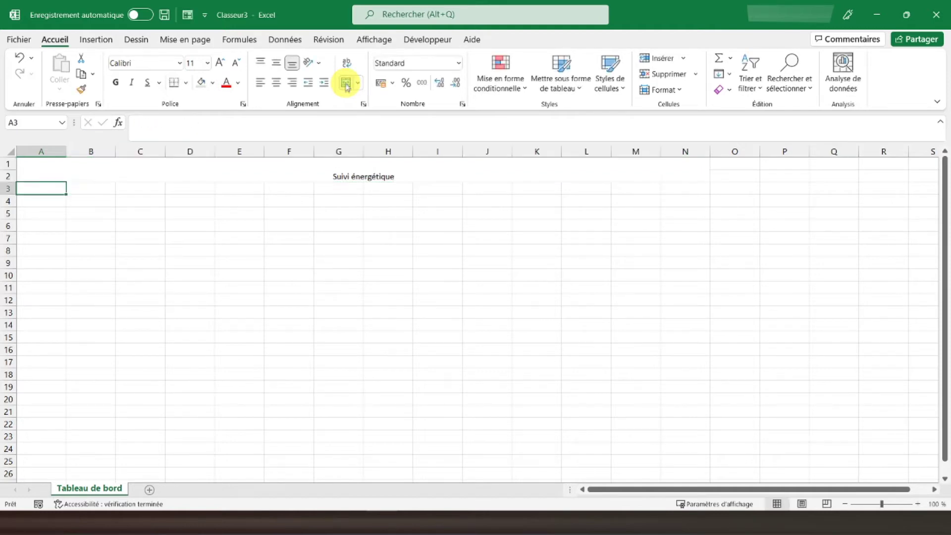
Center the title vertically in its merged cell, make it bold and increase its font size to 20.
left_click(309, 180)
left_click(276, 62)
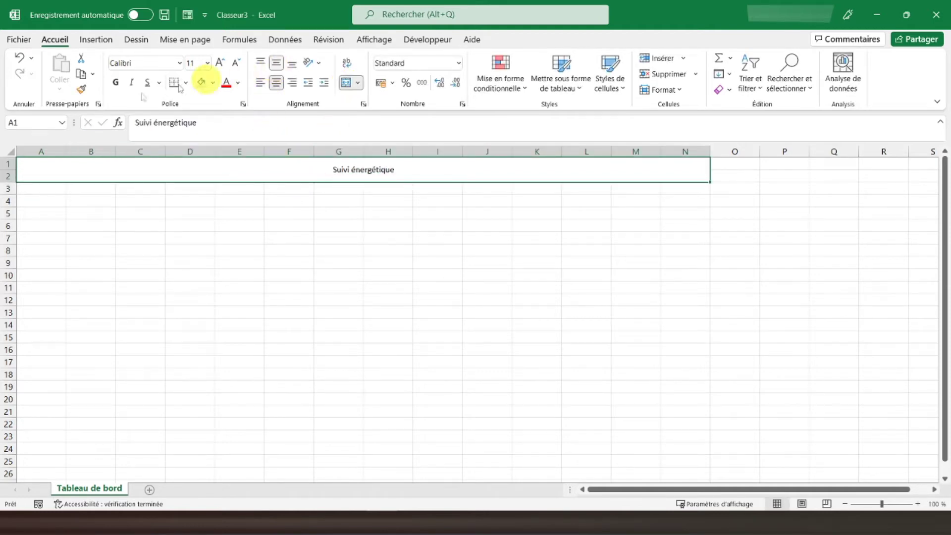
left_click(115, 82)
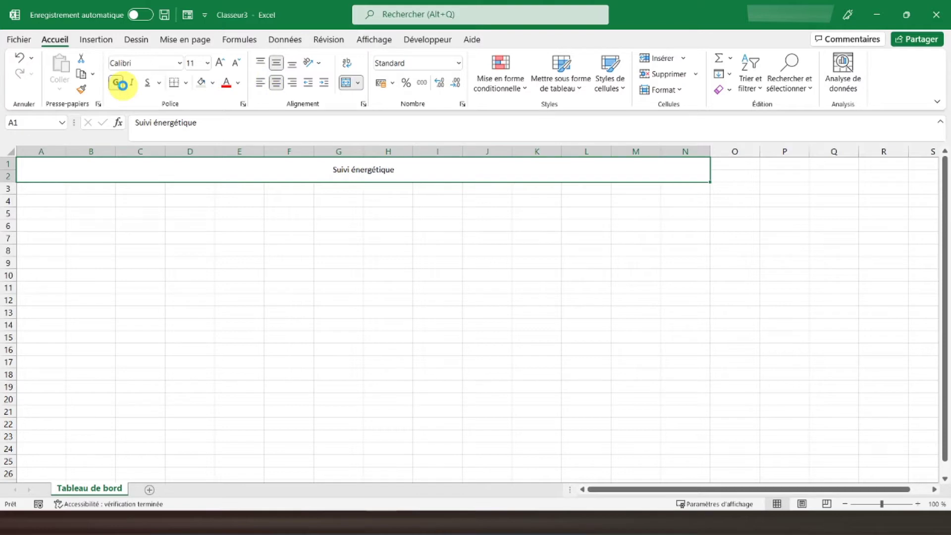
left_click(221, 64)
left_click(221, 63)
left_click(221, 64)
left_click(220, 63)
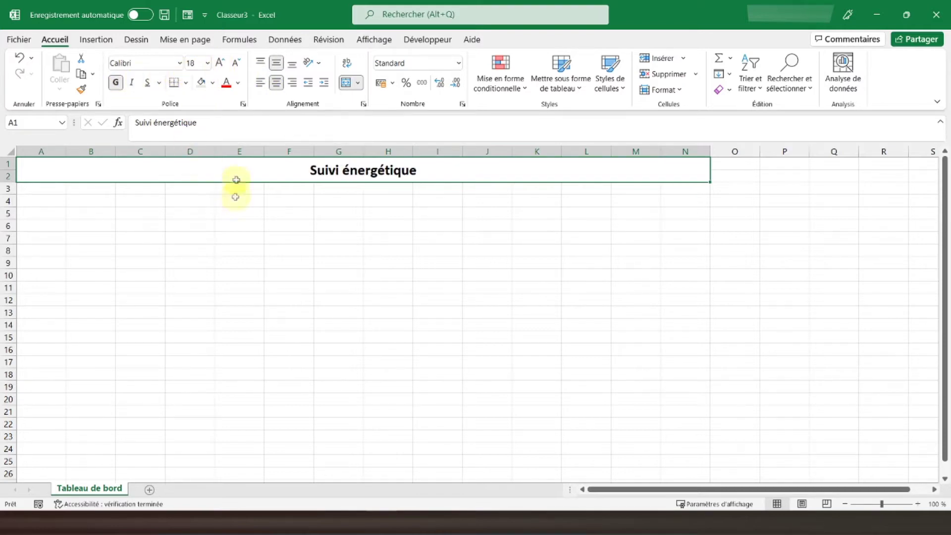
left_click(221, 63)
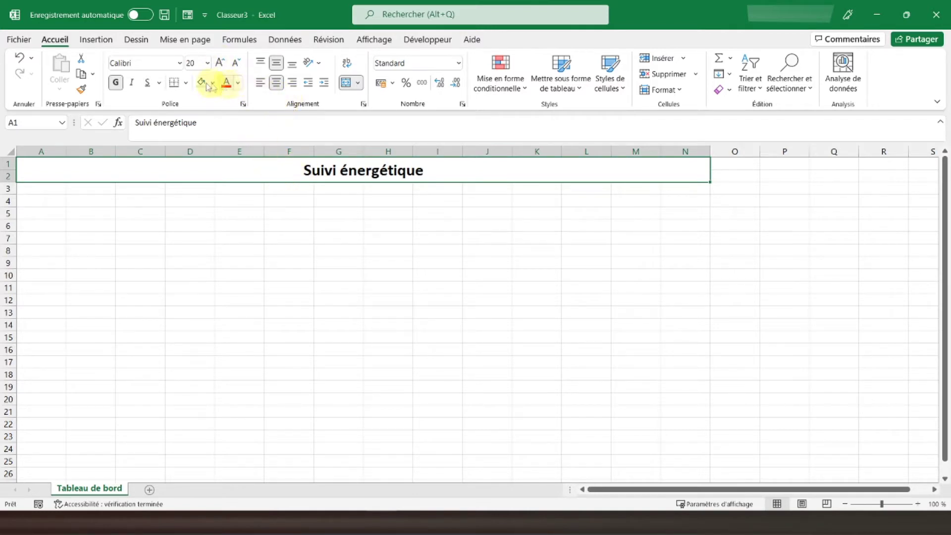
Apply thick outside borders to the merged title cell.
left_click(186, 83)
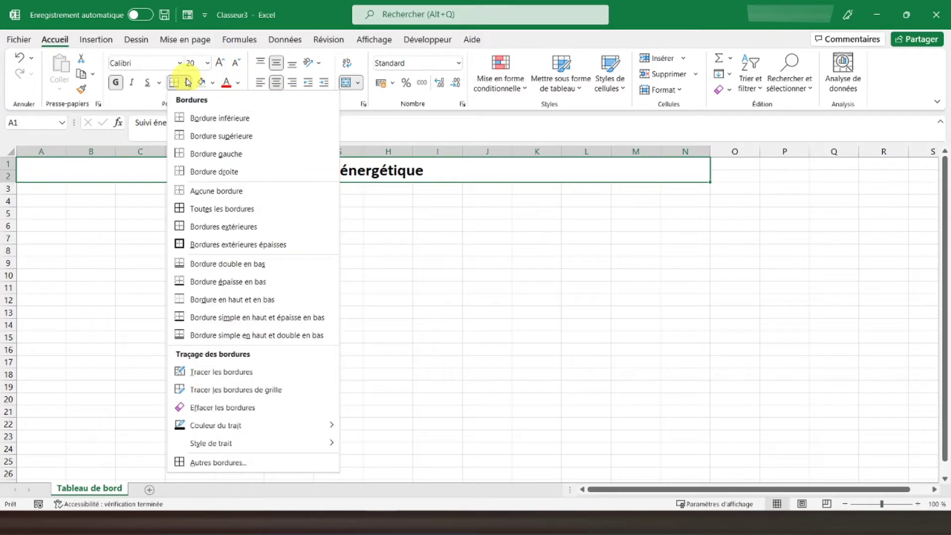
left_click(203, 248)
left_click(36, 189)
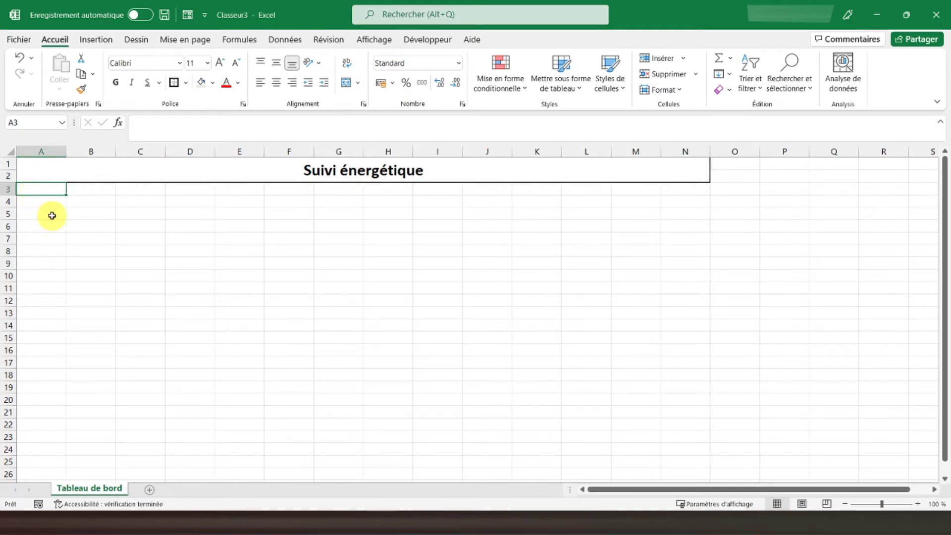
Outline the range B4:N12 with thick outside borders.
left_click(86, 199)
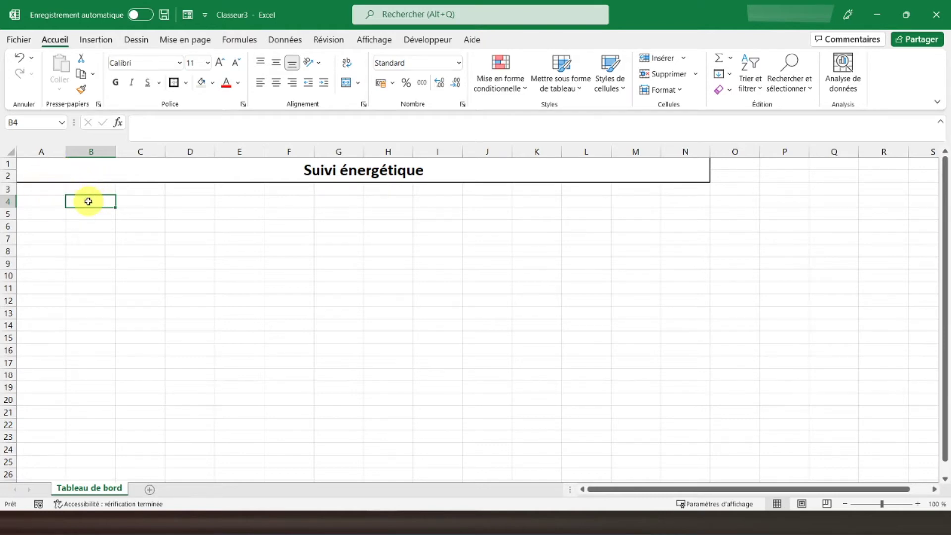
left_click_drag(89, 200, 671, 229)
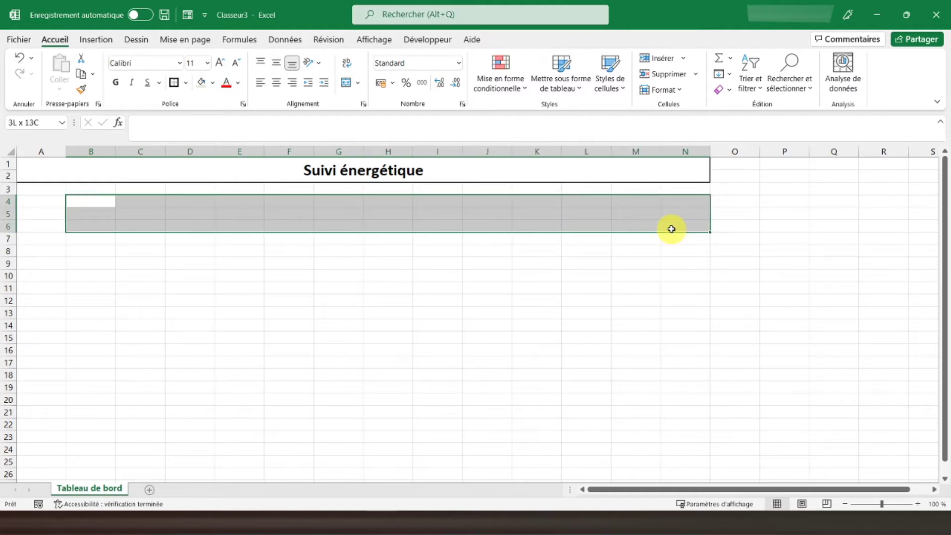
left_click_drag(672, 229, 678, 299)
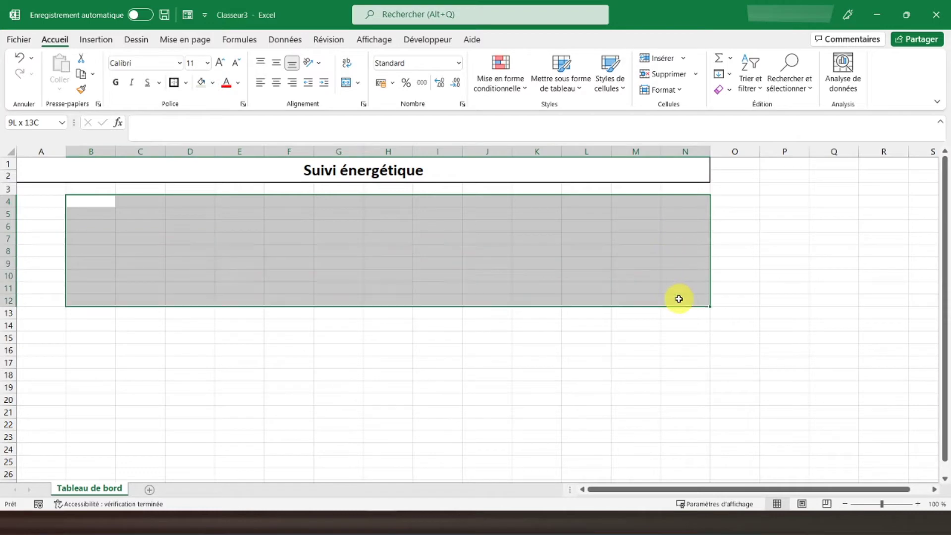
left_click(173, 82)
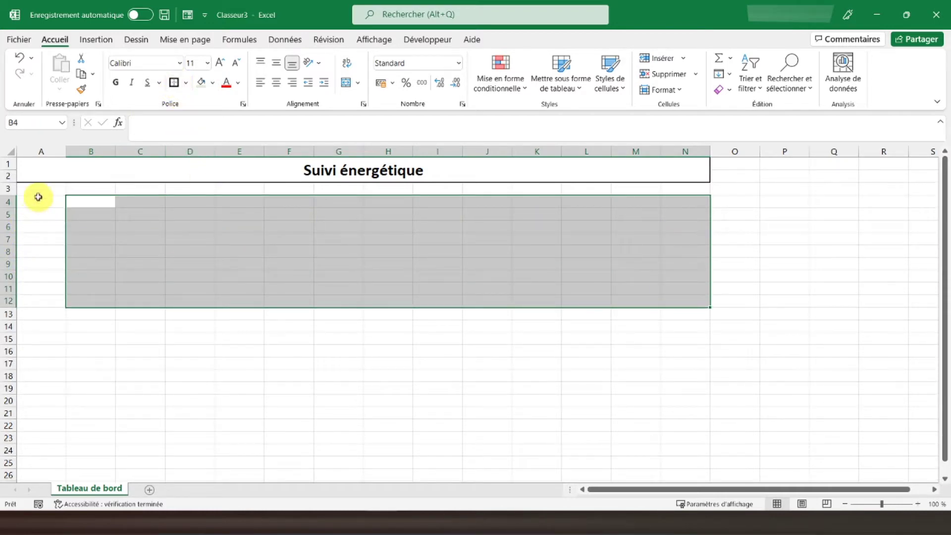
Merge and center cells A4:A12 and set the merged cell's text orientation to 90 degrees.
left_click_drag(38, 204, 43, 302)
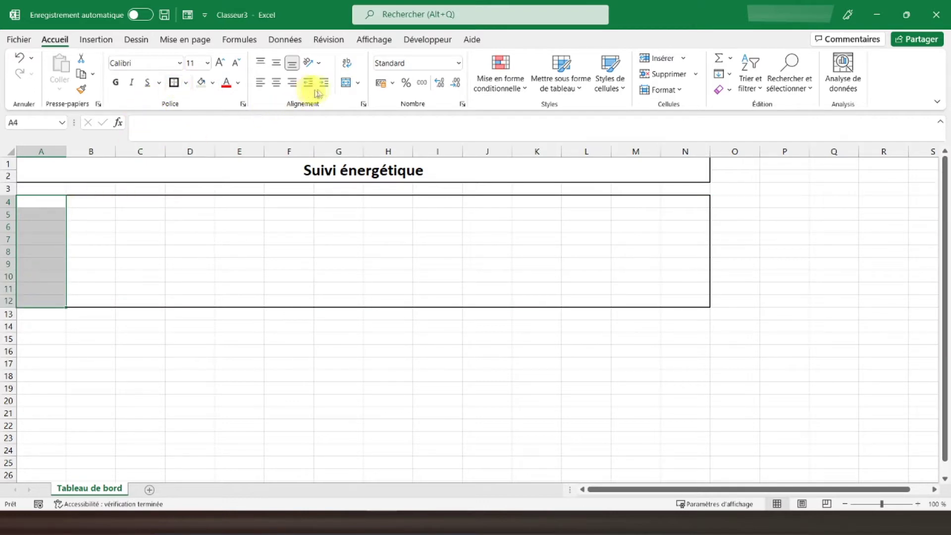
left_click(346, 83)
right_click(41, 226)
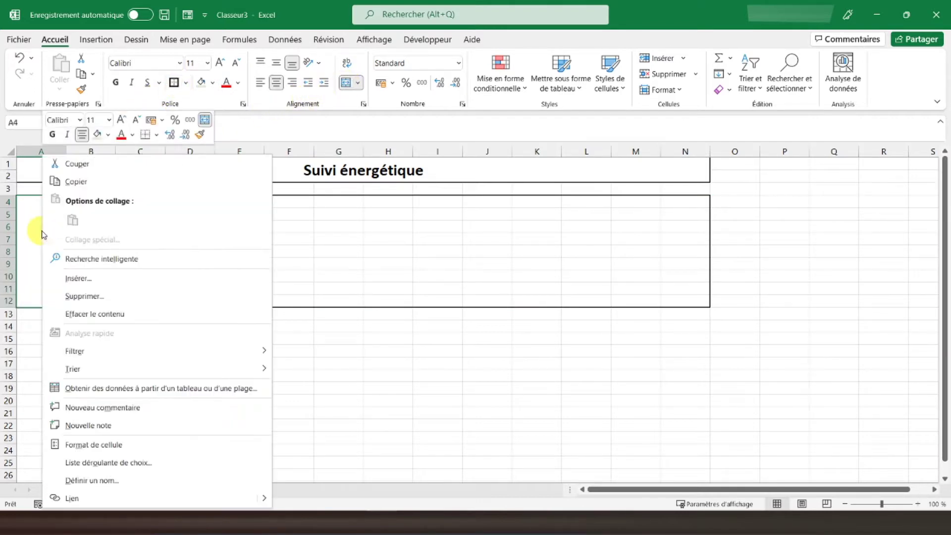
left_click(106, 445)
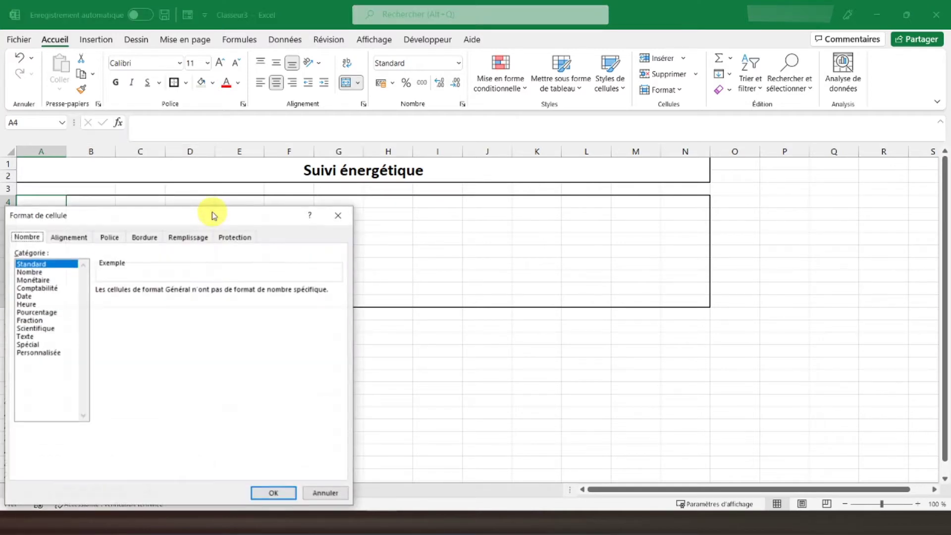
left_click(64, 242)
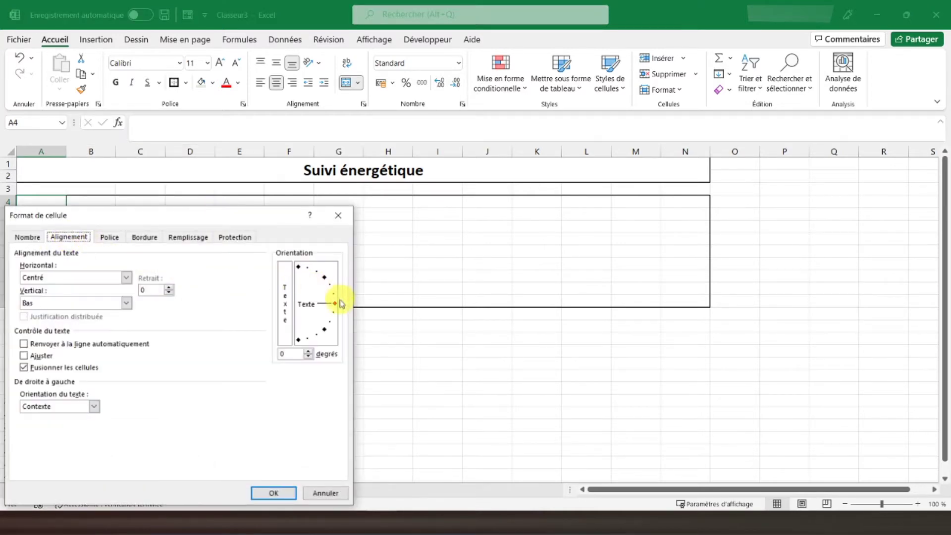
left_click_drag(335, 303, 282, 263)
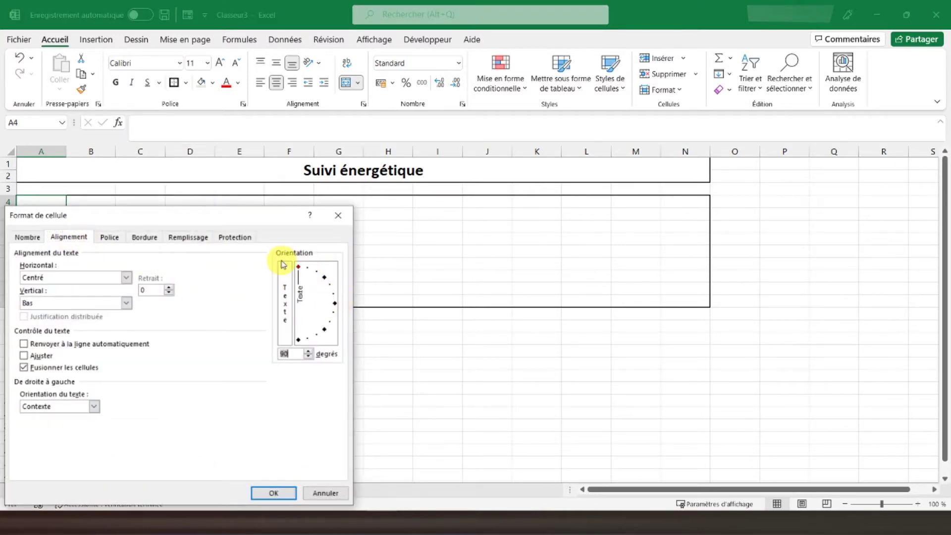
left_click(265, 490)
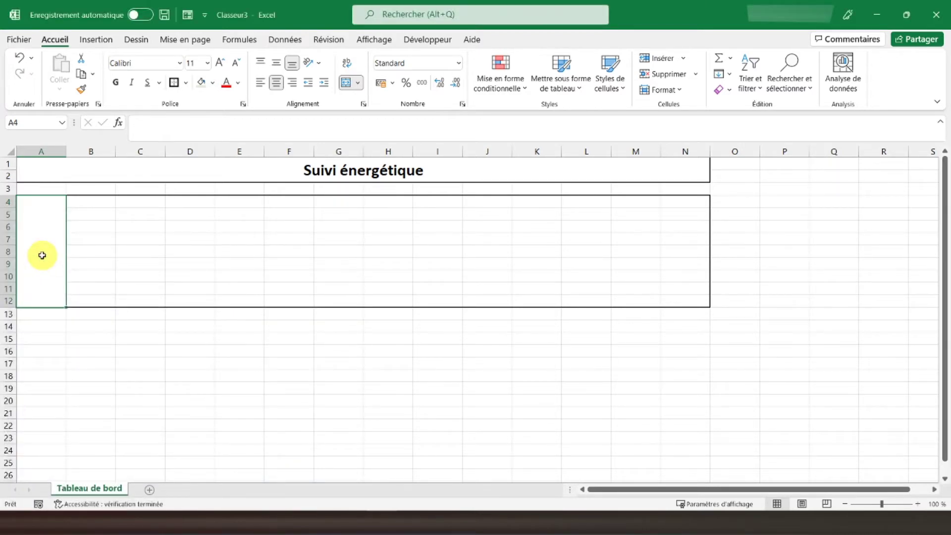
Enter the label "Consommation" in the merged cell A4:A12.
type("Conso")
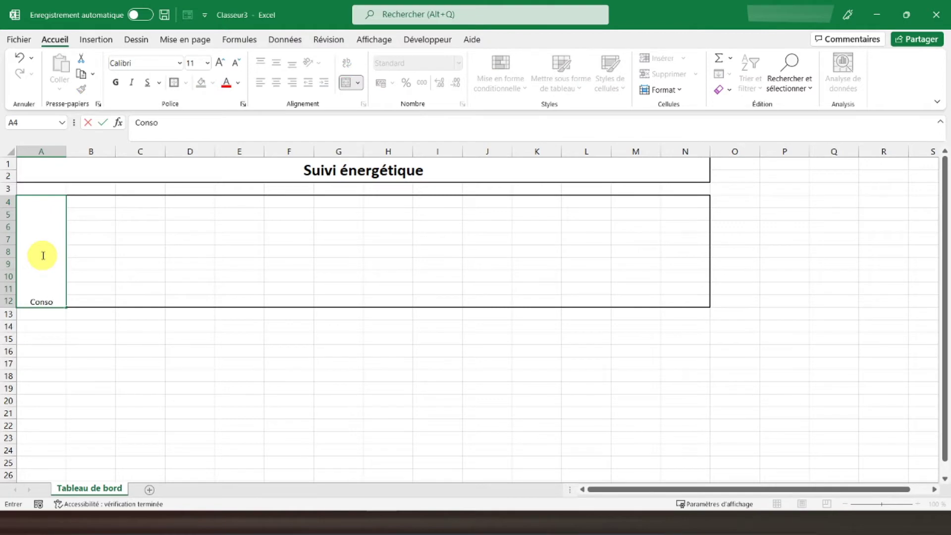
type("mmatio")
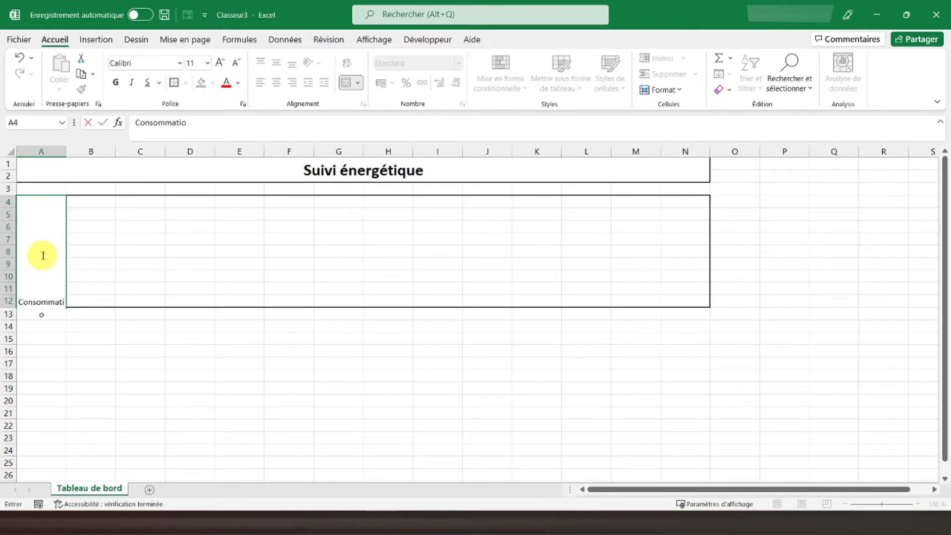
type("n")
key("Return")
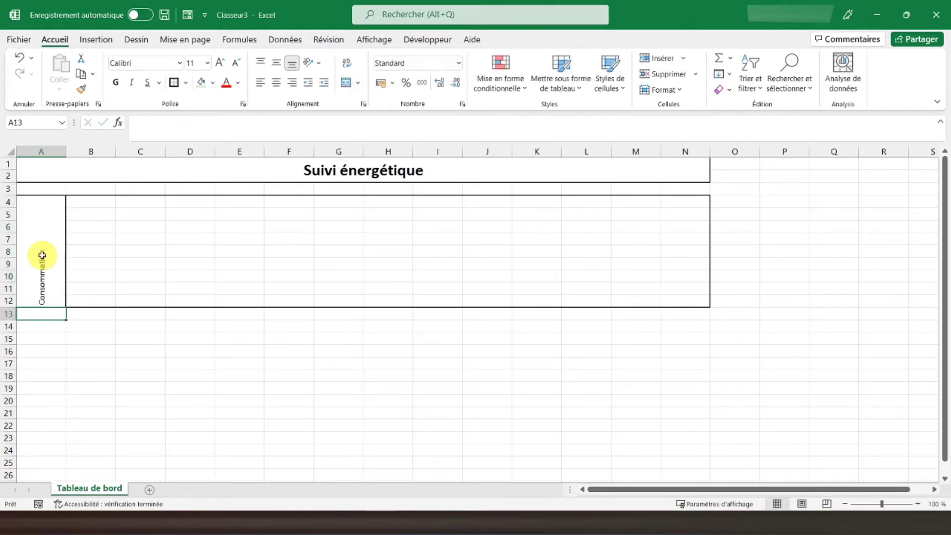
Center the Consommation label vertically, make it bold and set its font size to 16.
left_click(42, 255)
left_click(276, 65)
left_click(116, 83)
left_click(220, 65)
left_click(220, 65)
left_click(221, 64)
left_click(221, 65)
left_click(237, 64)
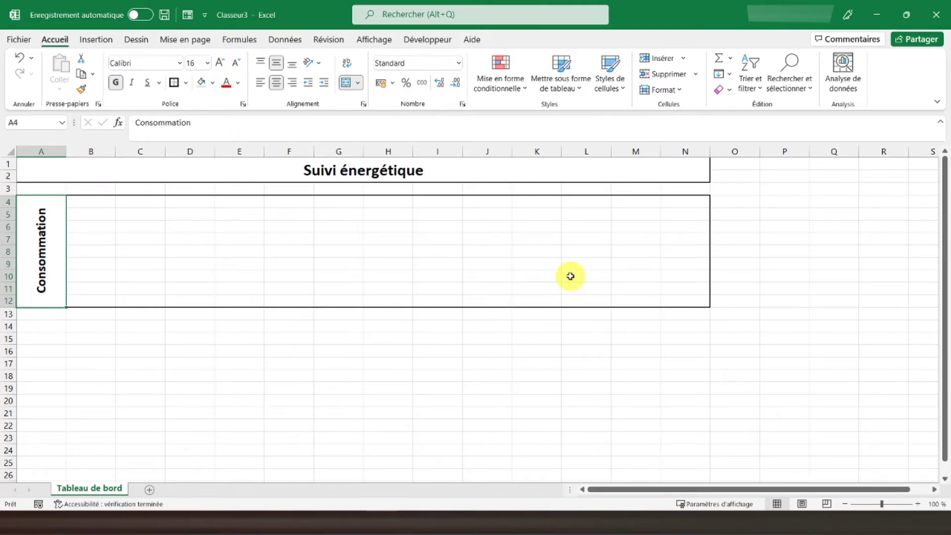
Merge and center cells A13:A21 and set the merged cell's text orientation to 90 degrees.
left_click(38, 187)
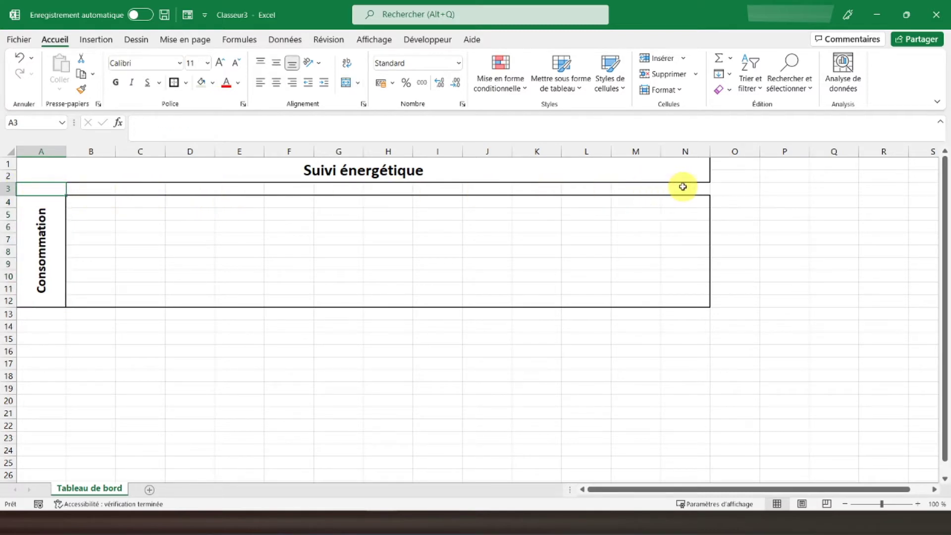
left_click(42, 324)
left_click(35, 314)
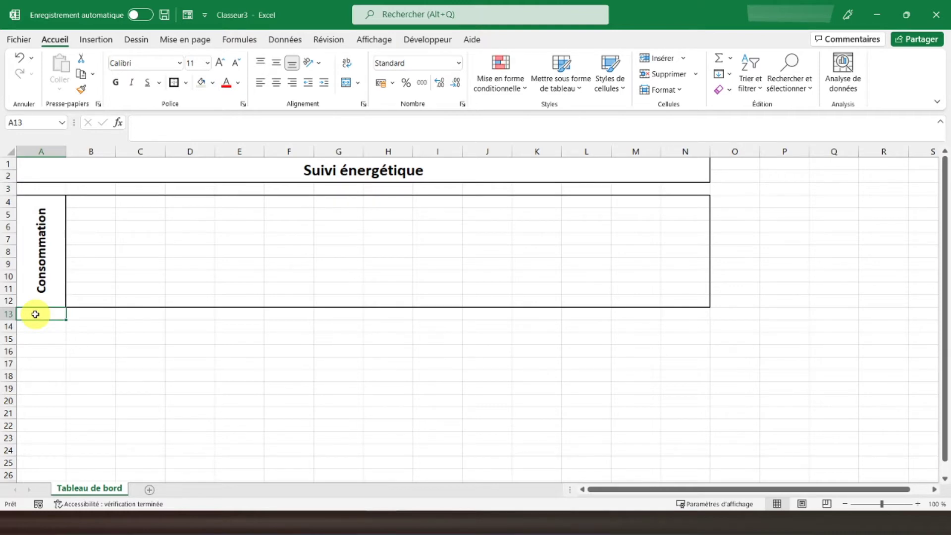
left_click_drag(42, 313, 35, 413)
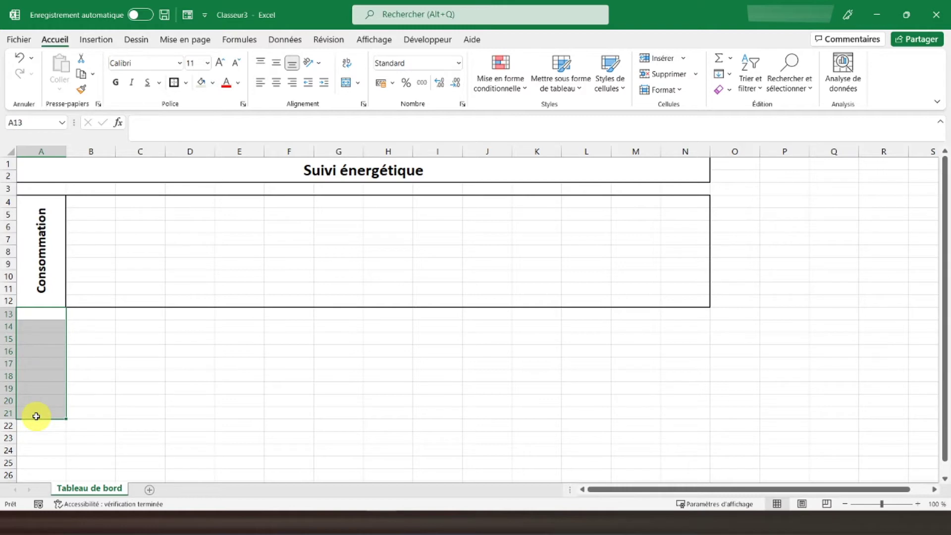
left_click(346, 82)
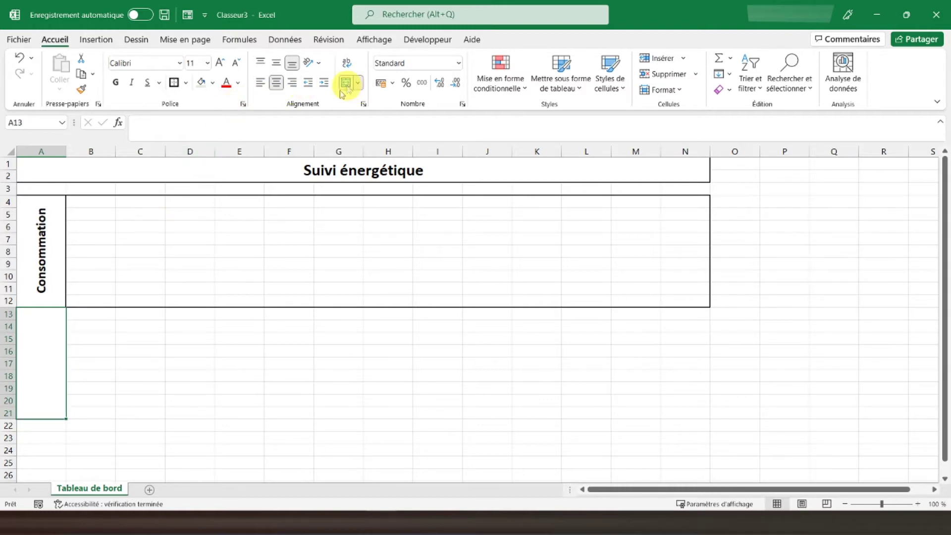
right_click(33, 350)
left_click(94, 444)
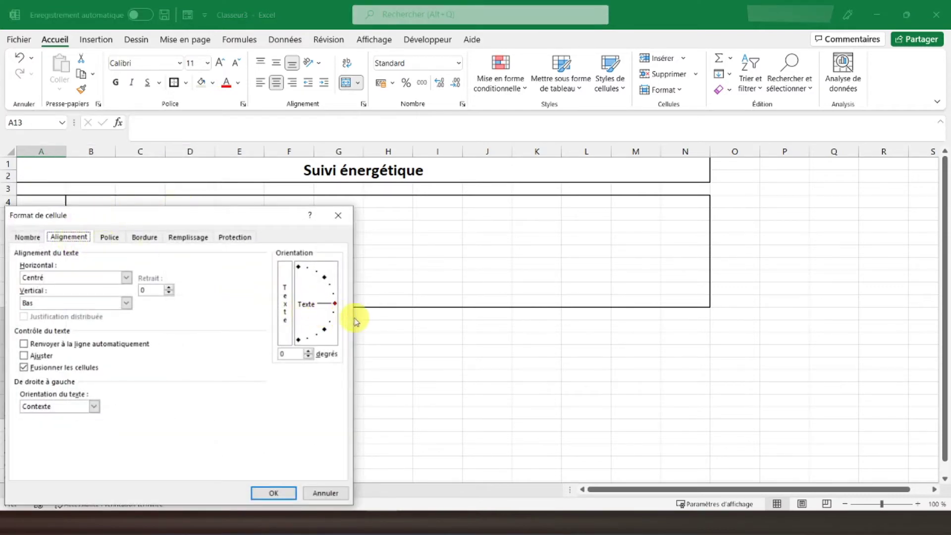
left_click_drag(336, 304, 292, 268)
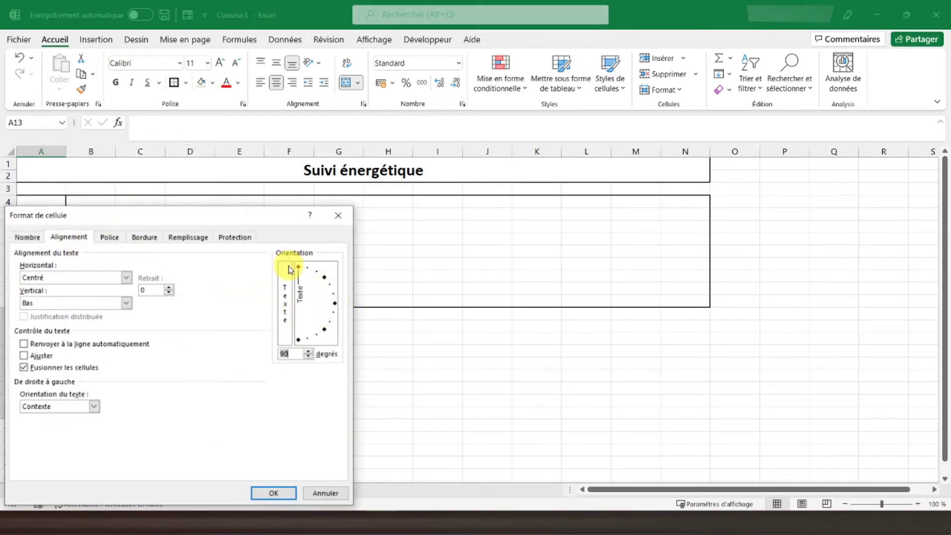
left_click(272, 492)
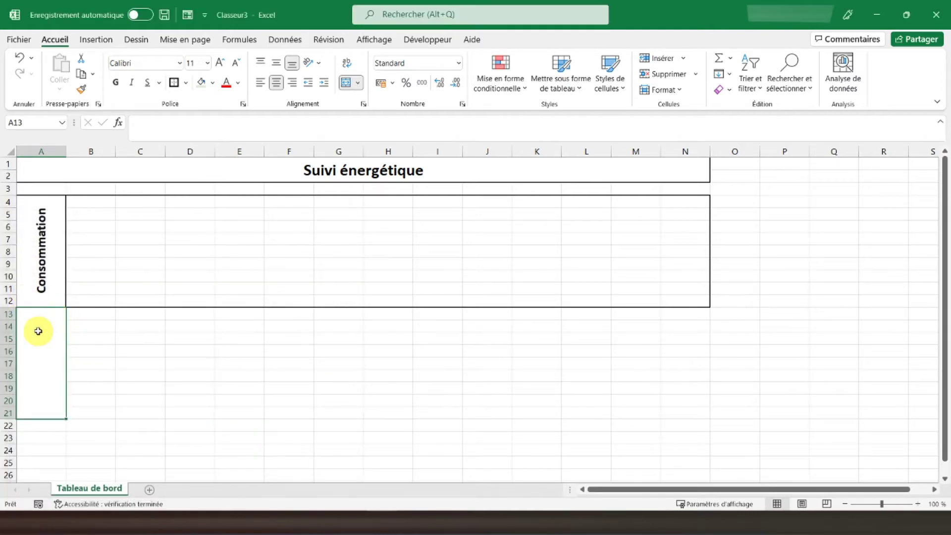
Enter the label "Dépenses" in the merged cell A13:A21.
type("Dé")
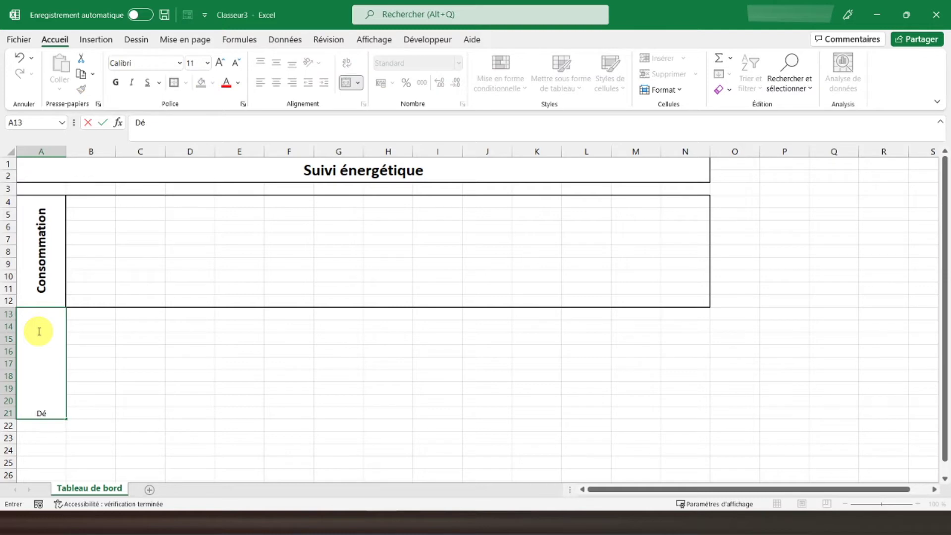
type("penses")
key("Return")
Copy the formatting of the Consommation cell onto the Dépenses cell with the format painter.
left_click(39, 330)
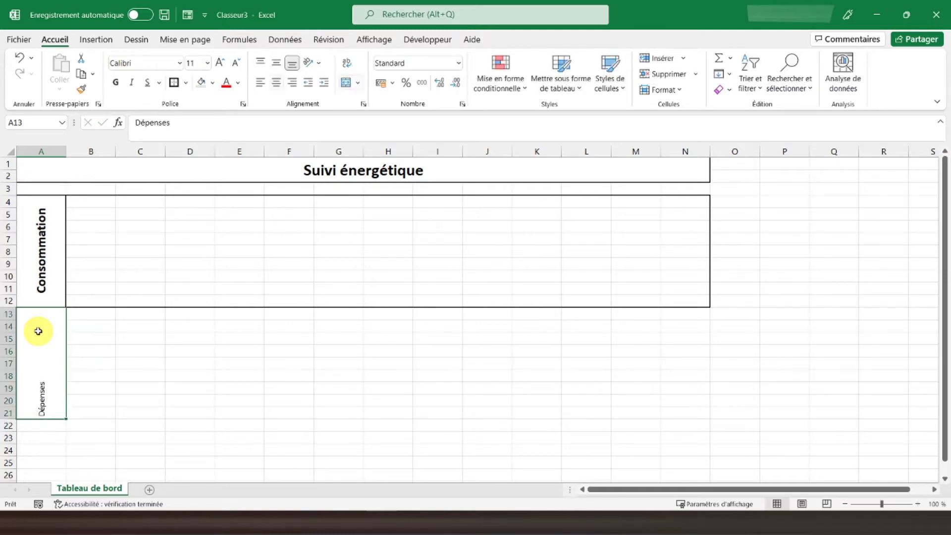
left_click(40, 277)
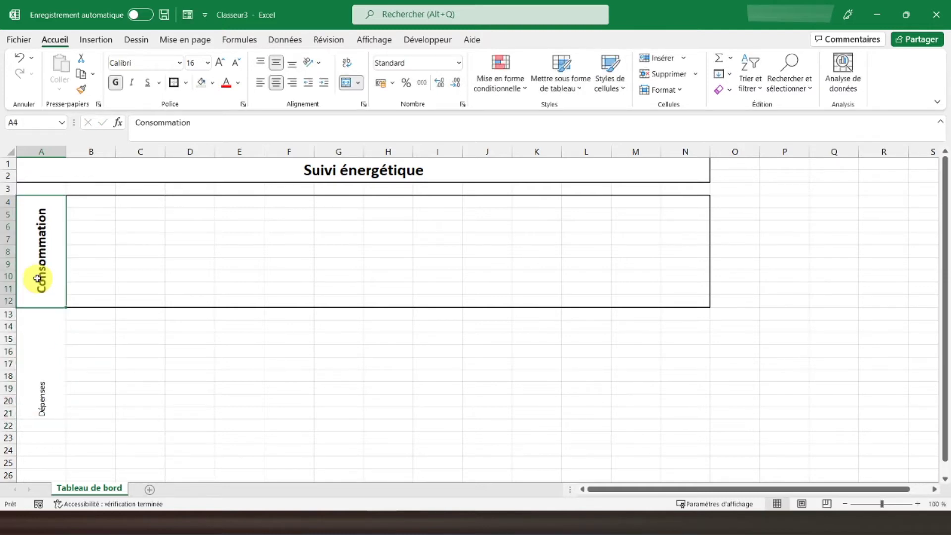
left_click(84, 96)
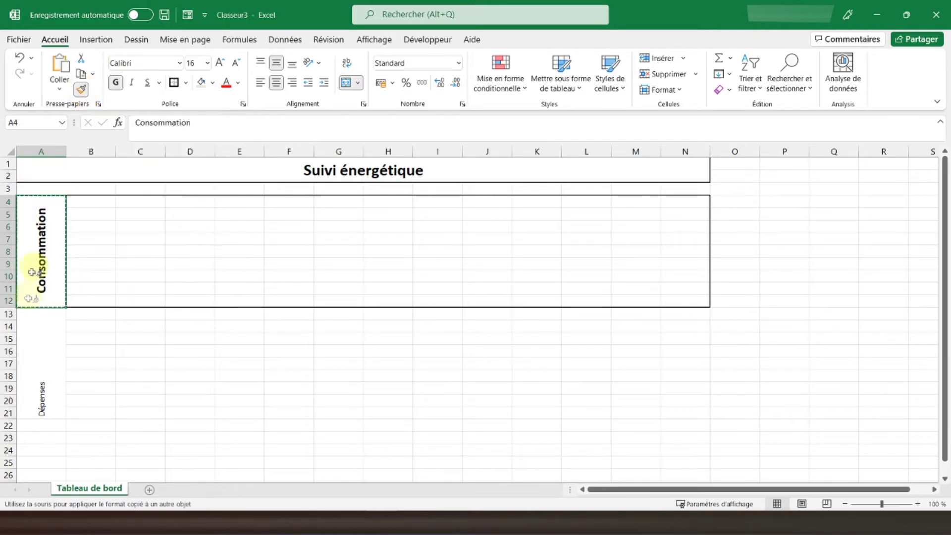
left_click(44, 336)
left_click(105, 350)
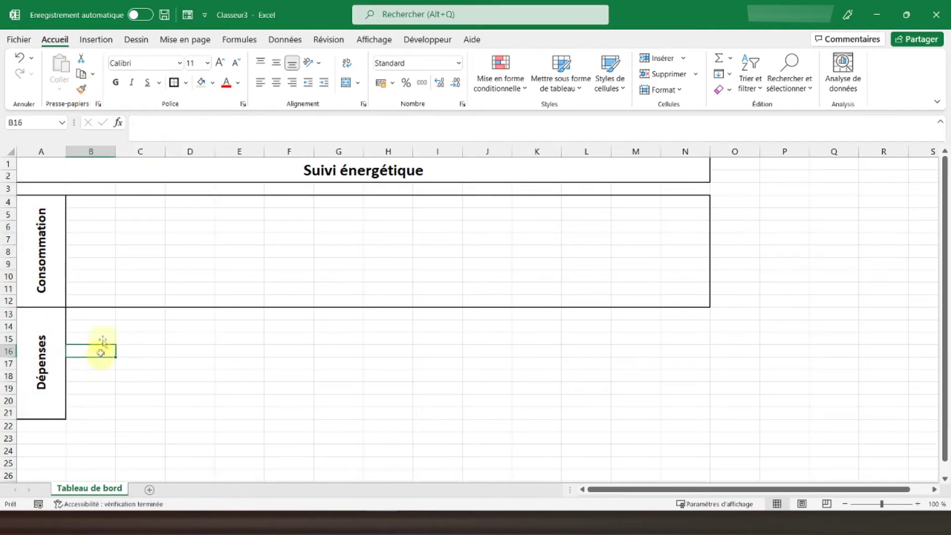
Outline the range B13:N21 with thick outside borders.
left_click(84, 315)
left_click_drag(83, 315, 684, 416)
left_click(173, 84)
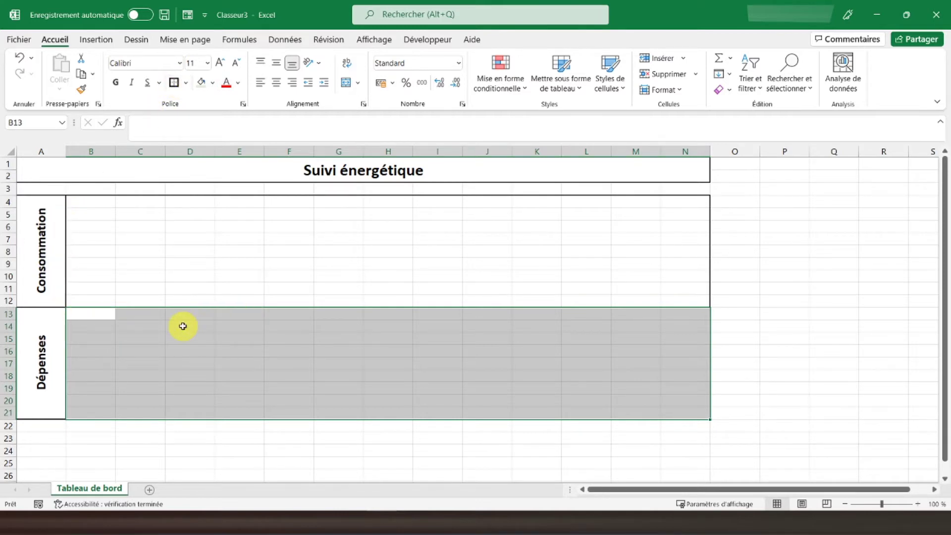
Merge and center cells A22:A30 and enter the label "Indicateurs" in the merged cell.
left_click(43, 403)
scroll(43, 406, "down", 3)
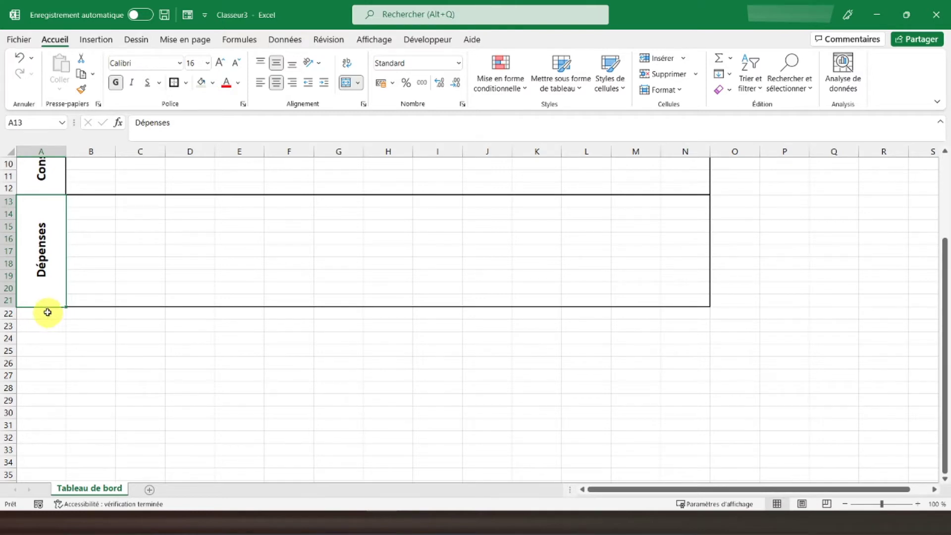
left_click_drag(46, 312, 51, 418)
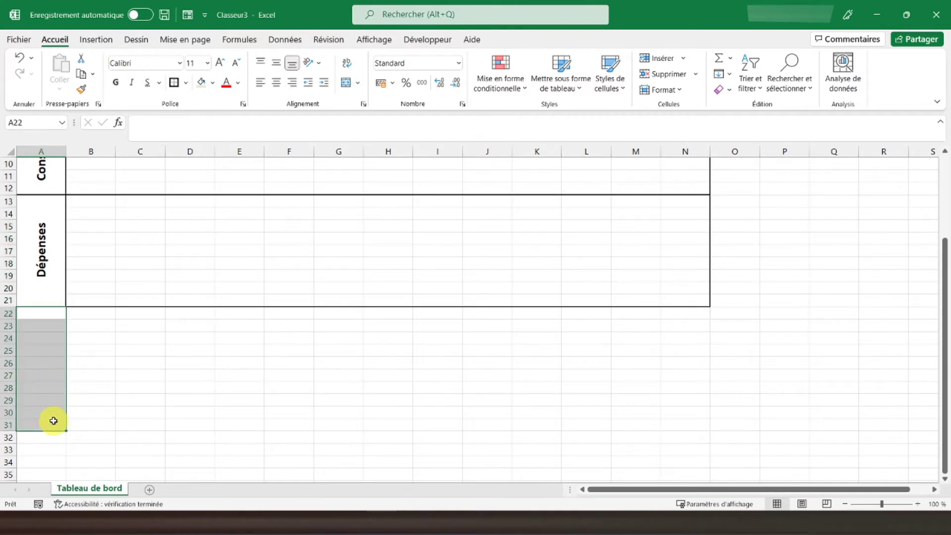
left_click(51, 411)
left_click_drag(43, 359, 44, 316)
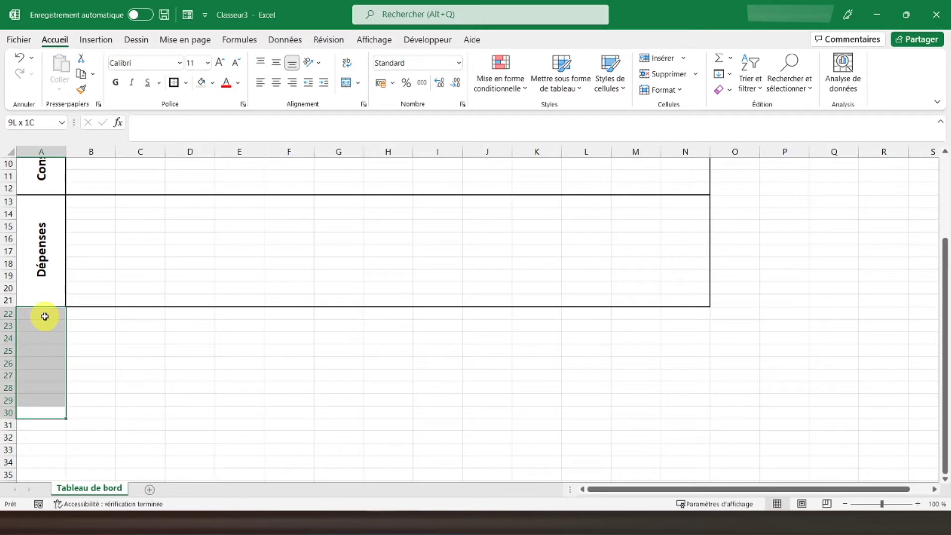
left_click(349, 90)
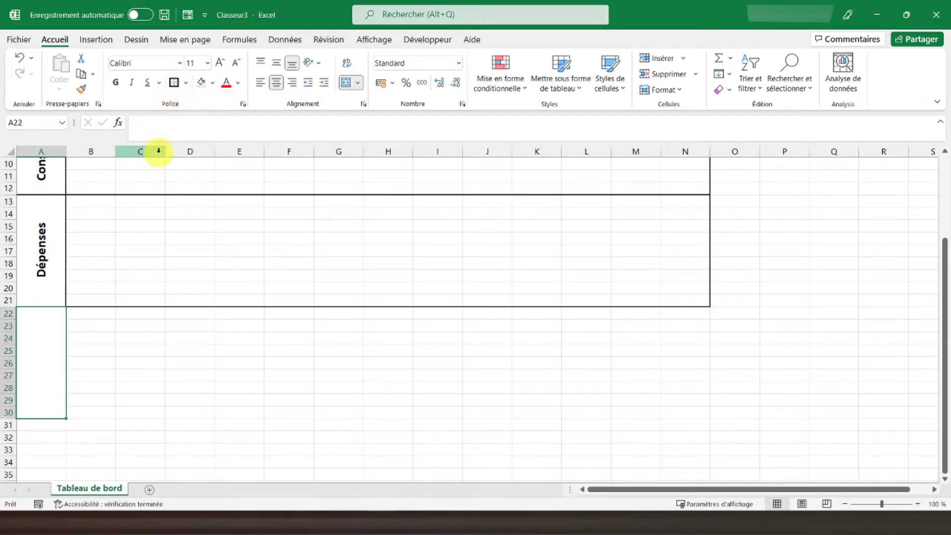
type("Indicateurs")
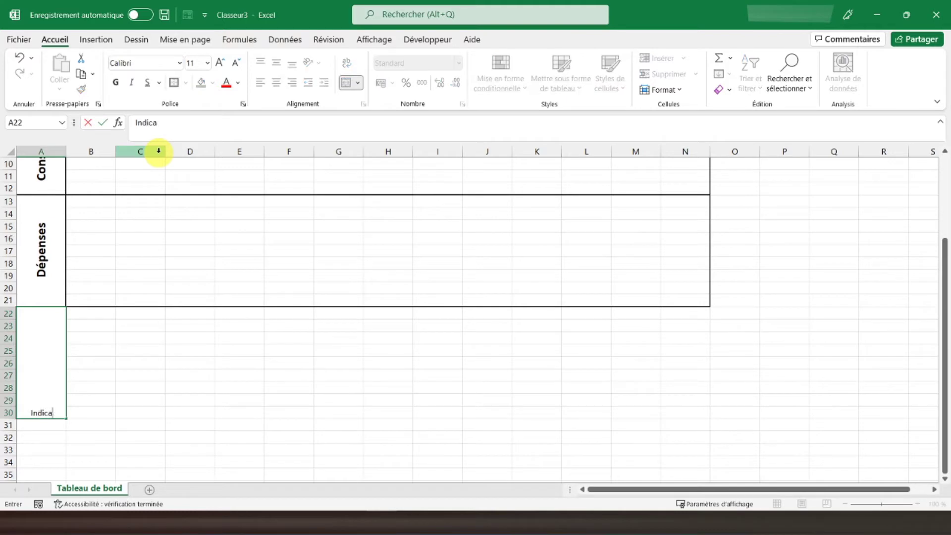
key("Return")
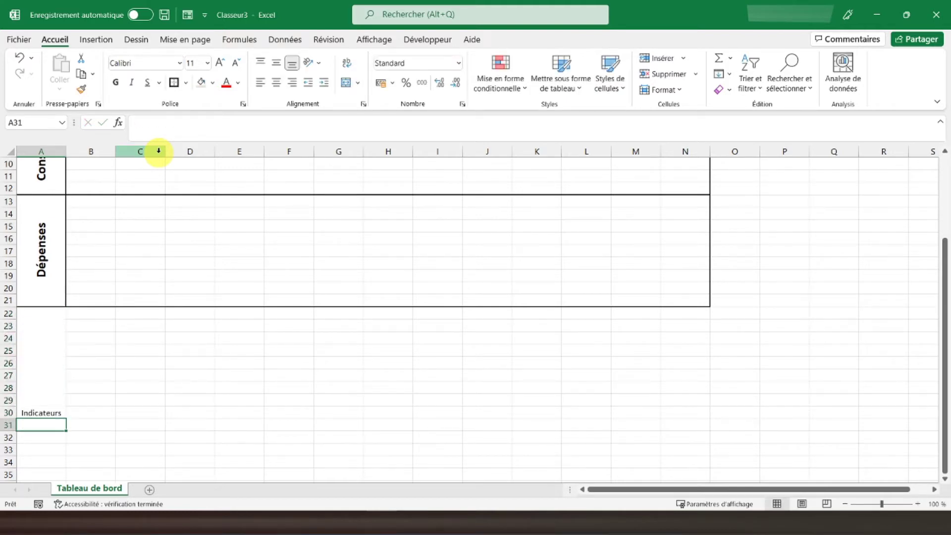
Set the Indicateurs cell's text orientation to 90 degrees and copy the Dépenses cell's formatting onto it.
right_click(43, 329)
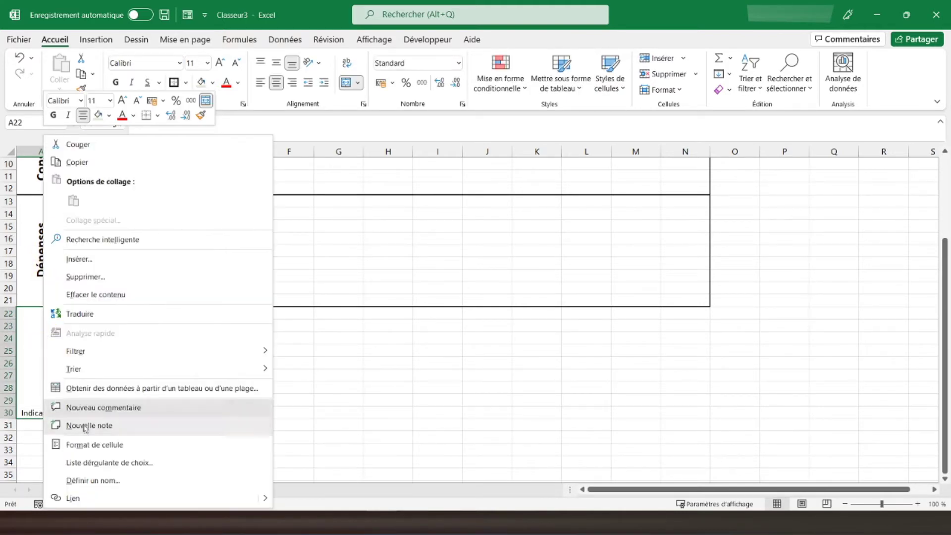
left_click(85, 442)
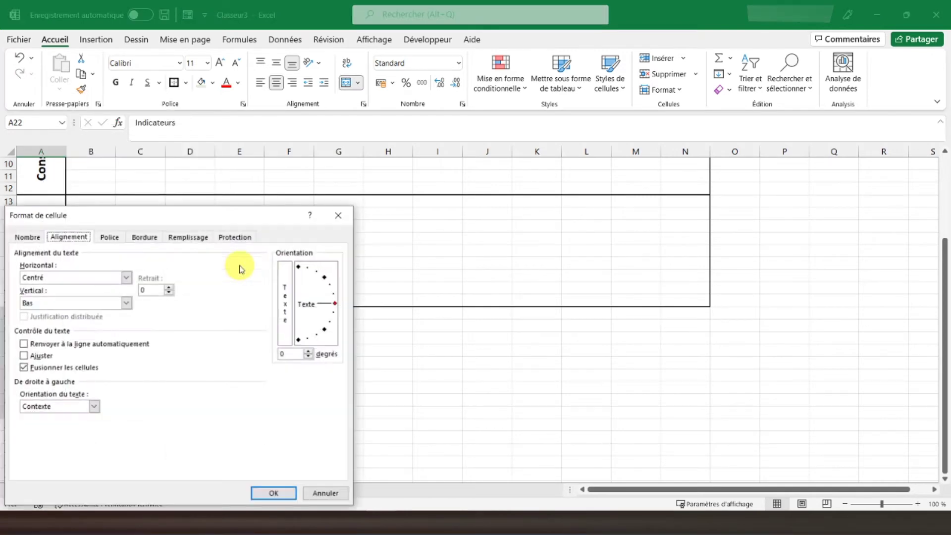
left_click_drag(335, 303, 298, 266)
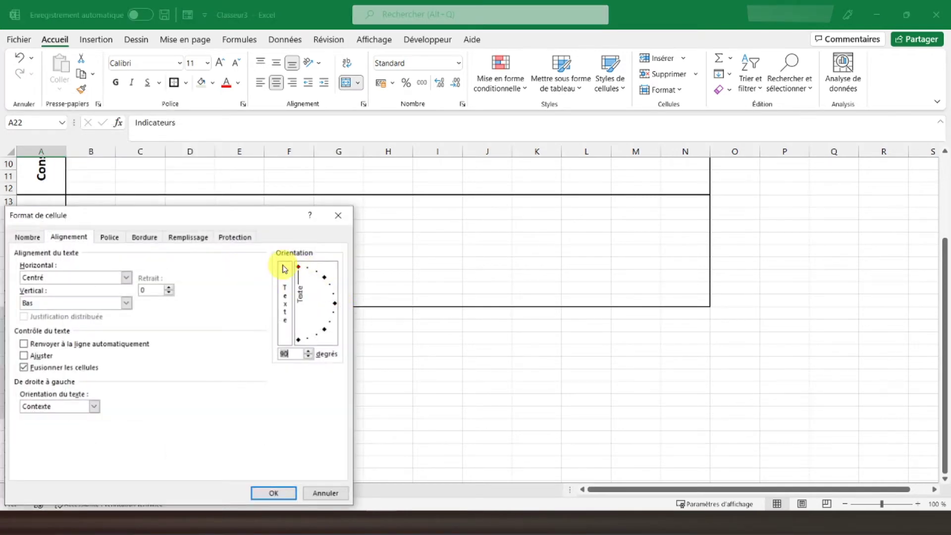
left_click(273, 493)
left_click(44, 243)
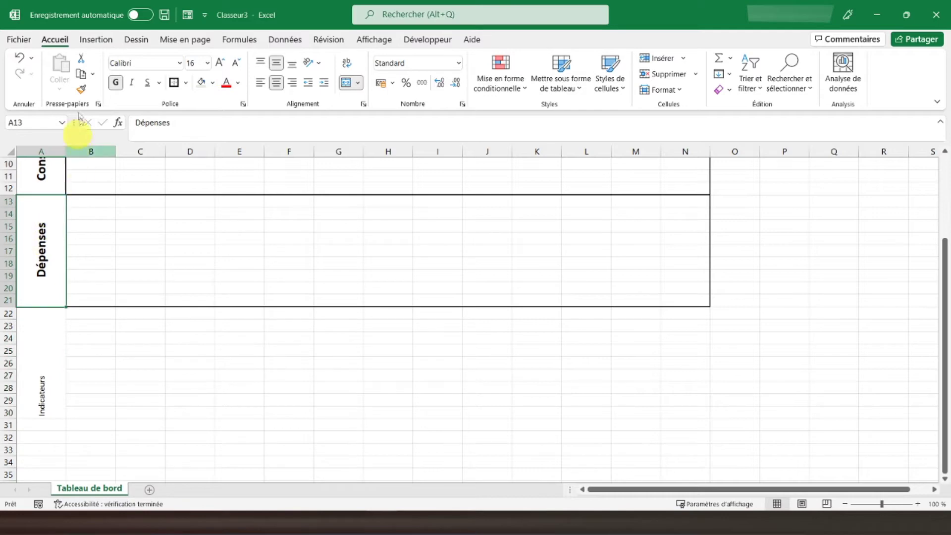
left_click(81, 89)
left_click(47, 333)
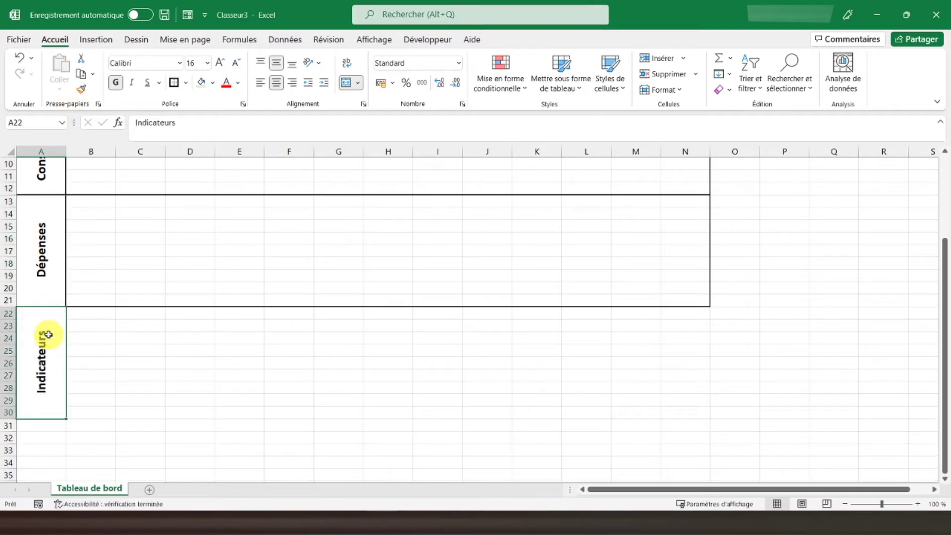
Outline the range B22:D30 beside the Indicateurs label with thick outside borders.
left_click(87, 310)
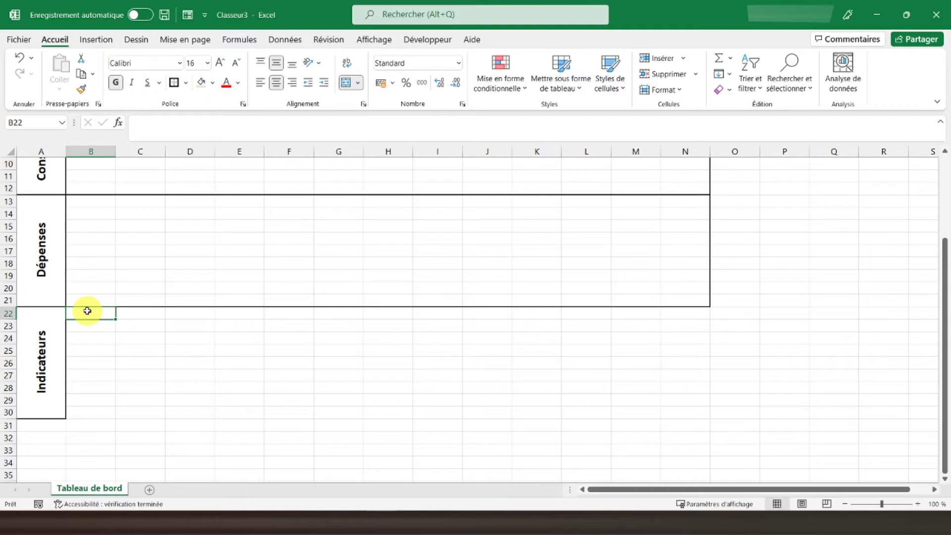
left_click_drag(88, 311, 182, 331)
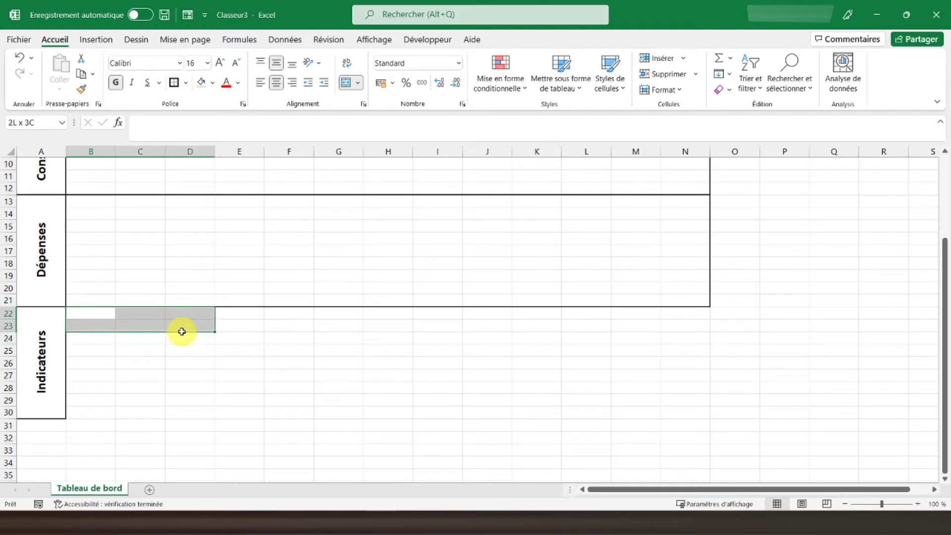
left_click_drag(181, 331, 187, 347)
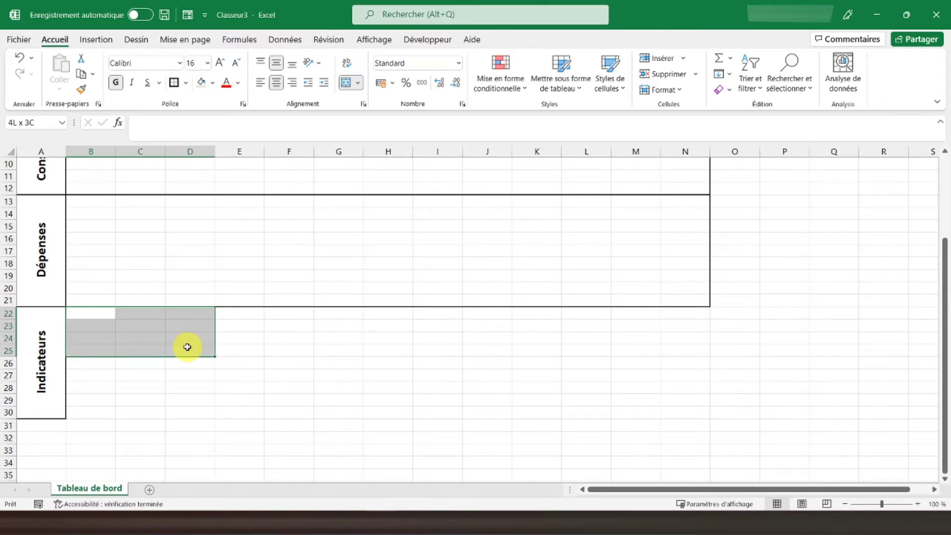
left_click_drag(187, 347, 189, 415)
left_click(173, 86)
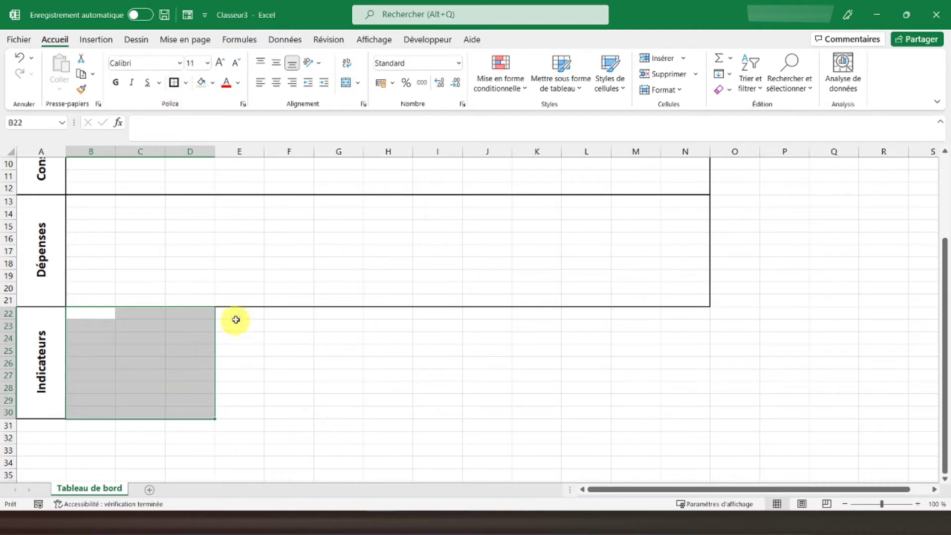
Apply thick outside borders separately to the ranges E22:G30 and H22:J30.
left_click_drag(238, 314, 340, 414)
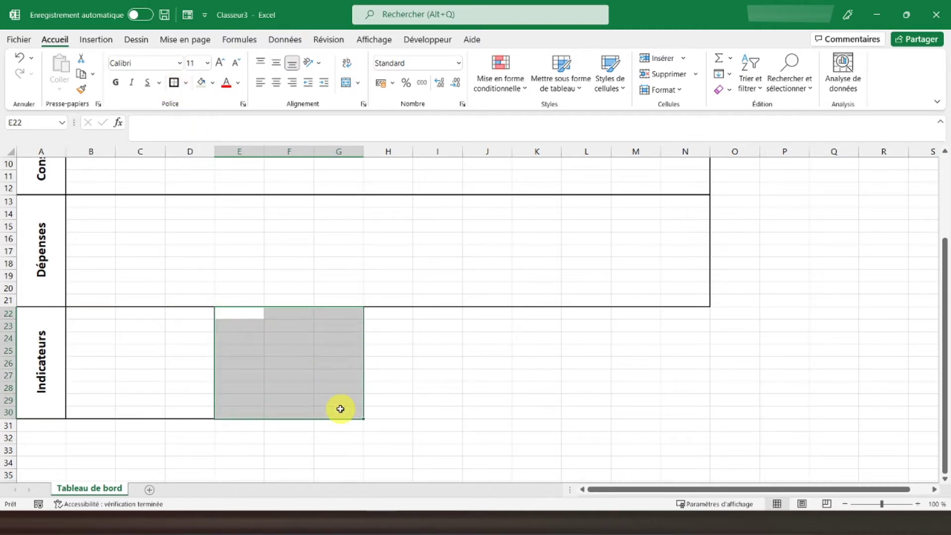
left_click(173, 84)
left_click_drag(389, 313, 492, 413)
left_click(173, 83)
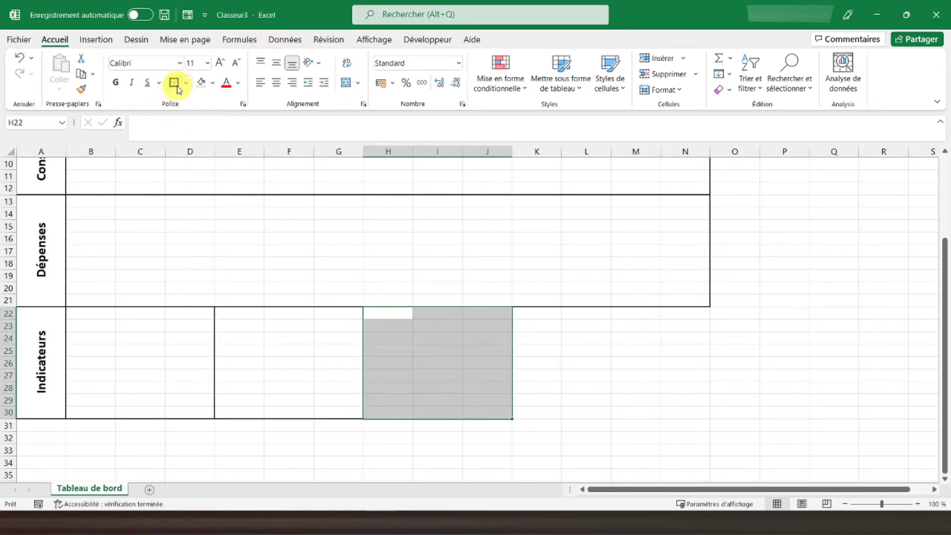
Outline the range K22:M30 with thick outside borders.
left_click(538, 312)
left_click_drag(538, 312, 632, 410)
left_click(174, 83)
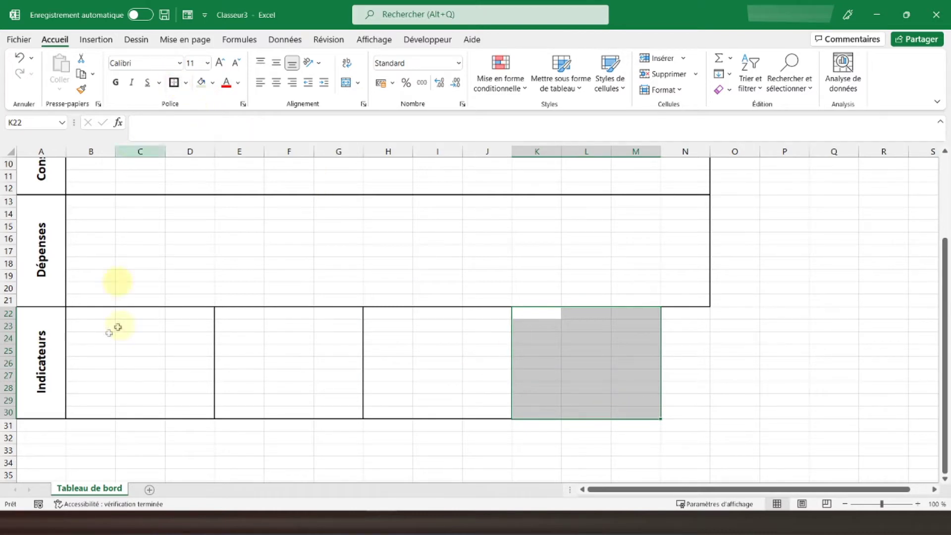
Merge and center B22:D22 at the start of the Indicateurs section and enter the heading "Plus fort consommation".
left_click(91, 316)
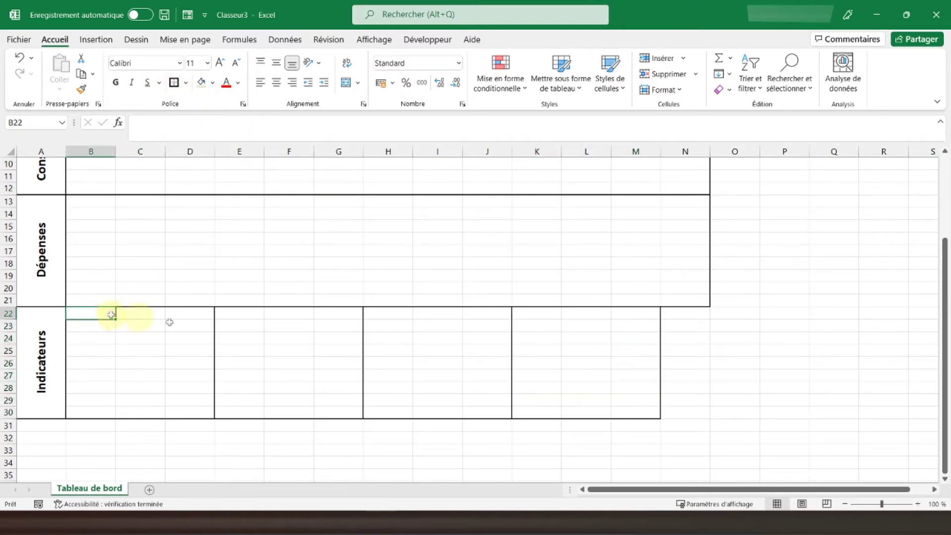
left_click_drag(91, 316, 200, 321)
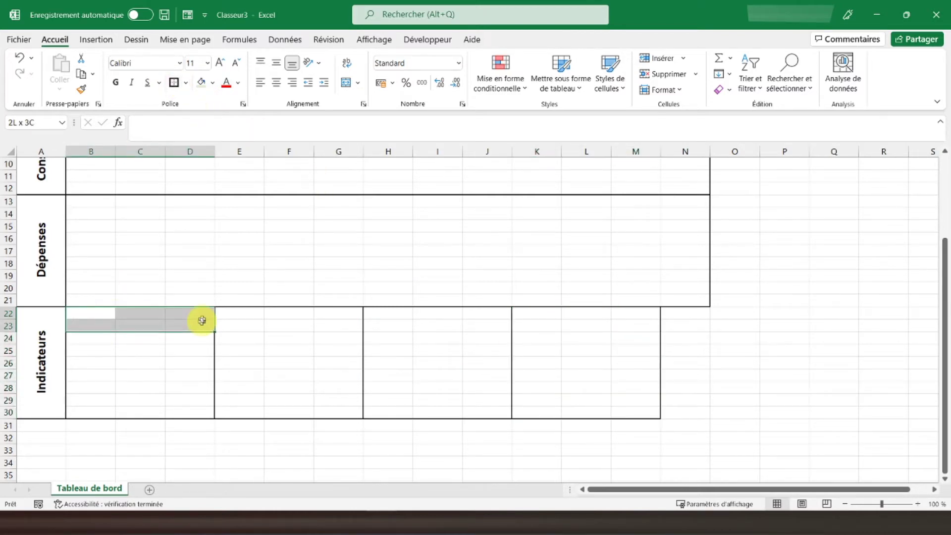
left_click(346, 83)
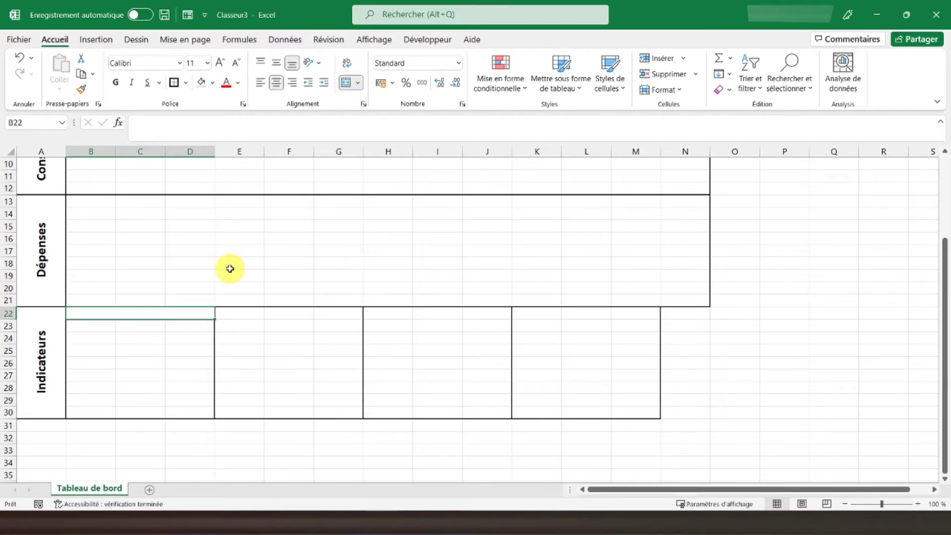
type("Plus")
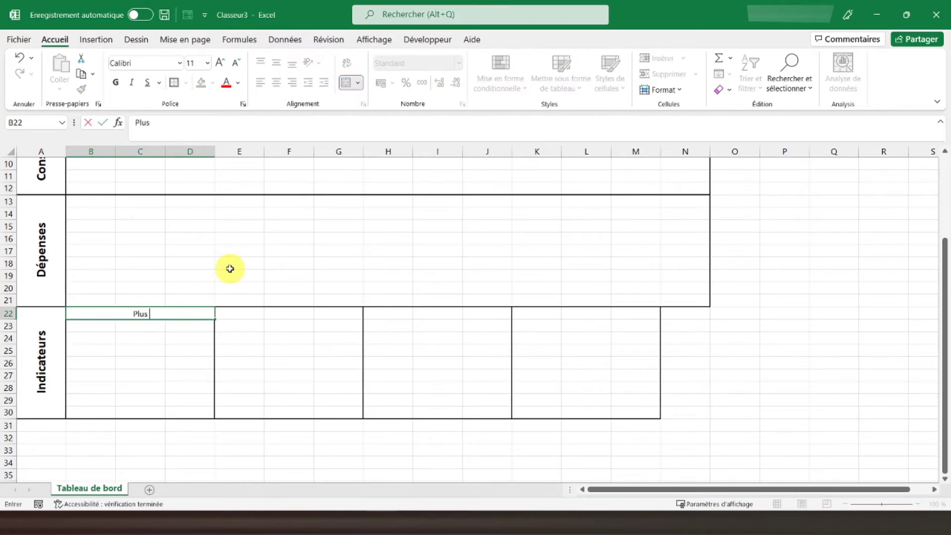
type(" fort consommation")
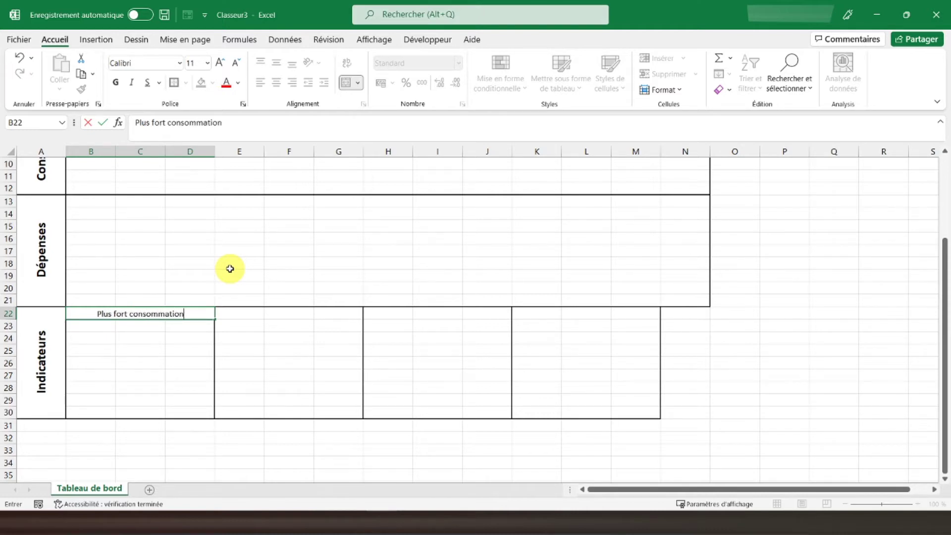
key("Return")
Merge and center the range B26:D26 in the first Indicateurs block.
key("Down")
key("Down")
key("Down")
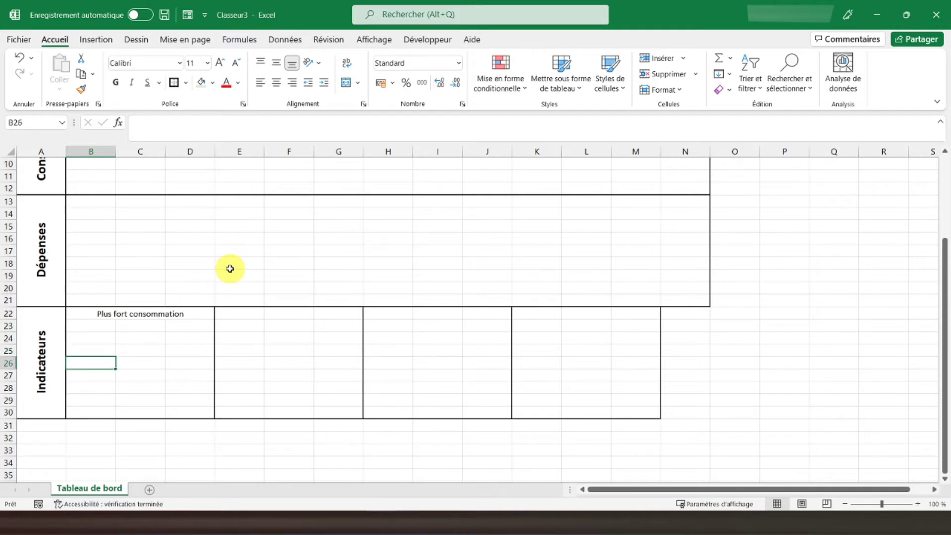
key("shift+Right")
key("shift+Right")
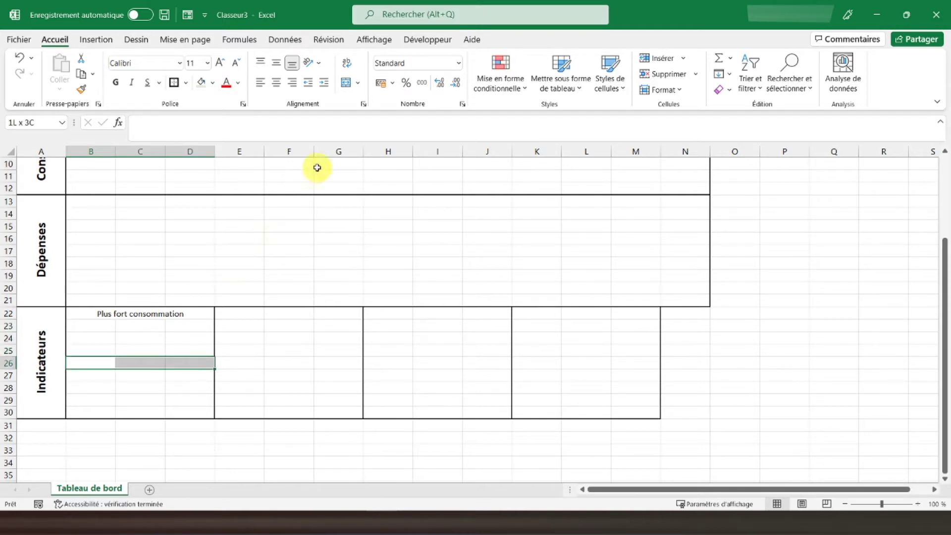
left_click(345, 83)
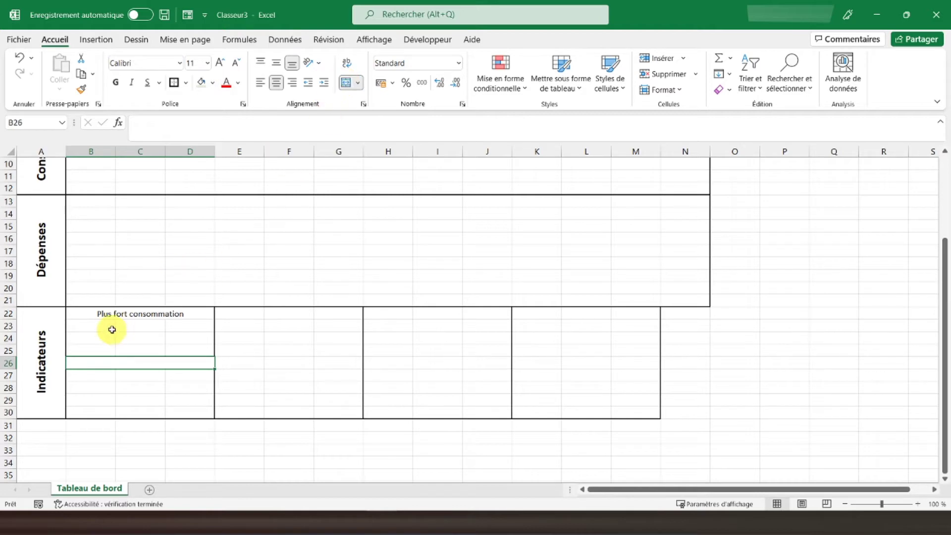
Add "(mois)" to the end of the heading in B22 so it reads "Plus fort consommation (mois)".
left_click(113, 313)
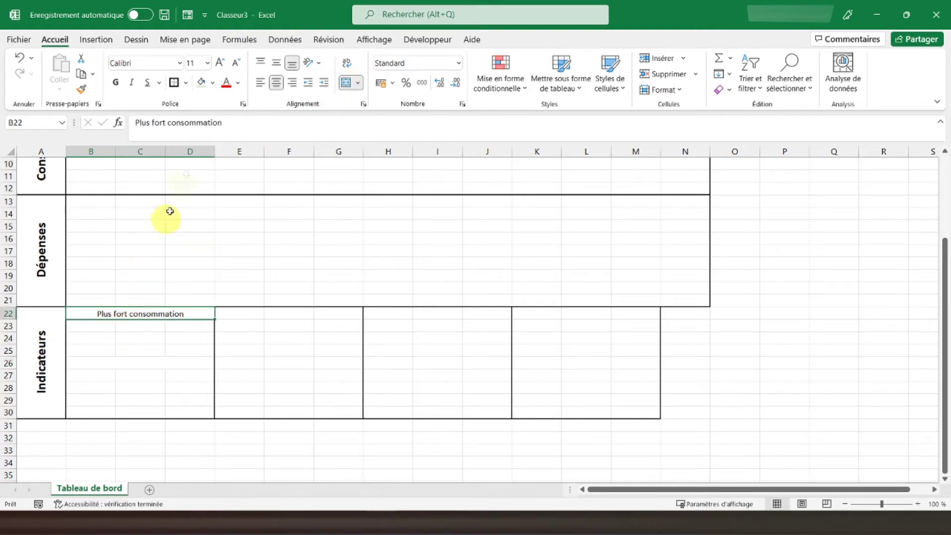
left_click(231, 125)
type("(mois)")
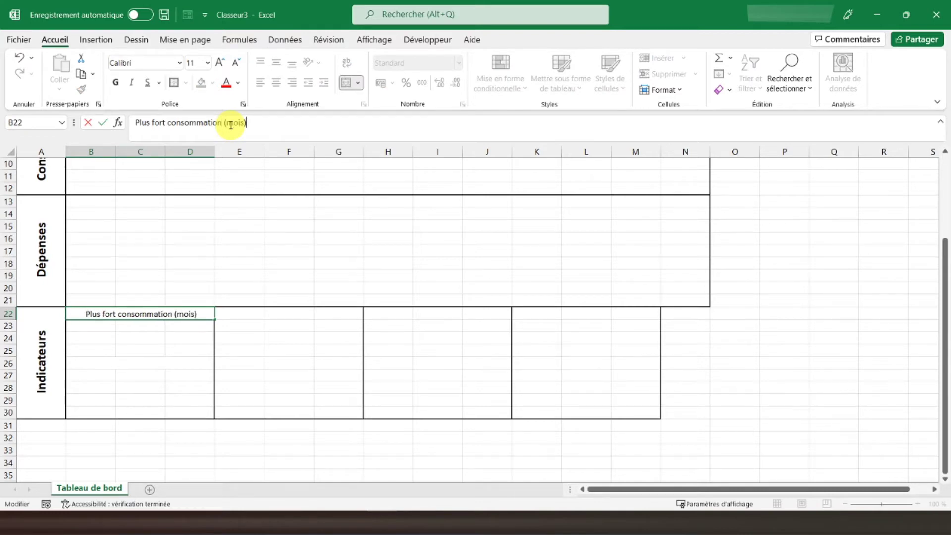
key("Return")
Enter the label "Consommation (kwh)" in the merged cell B26.
key("Down")
key("Down")
key("Down")
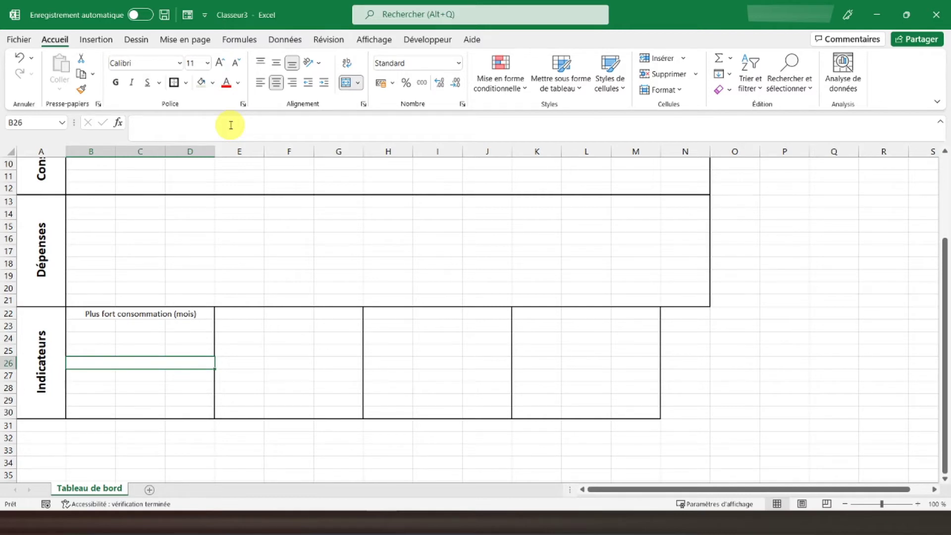
type("Consommation")
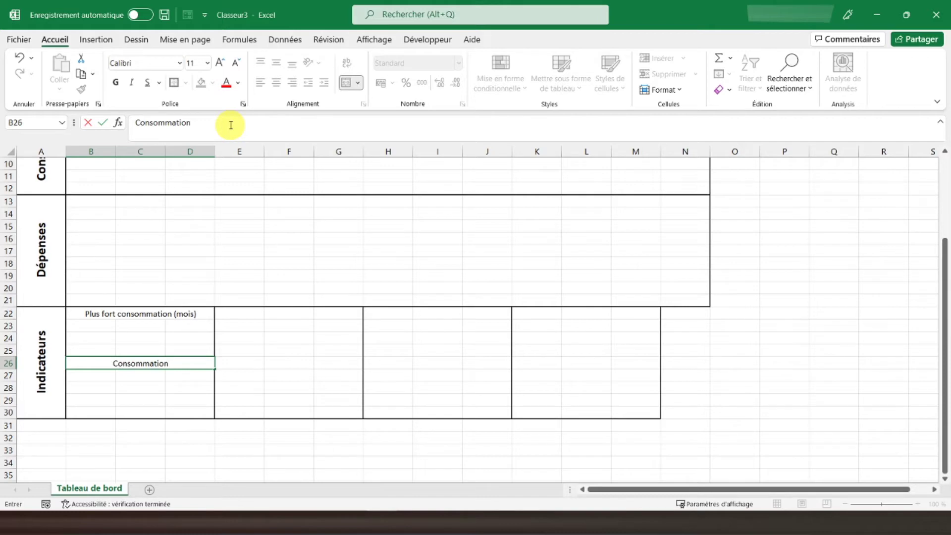
type(" (kwh")
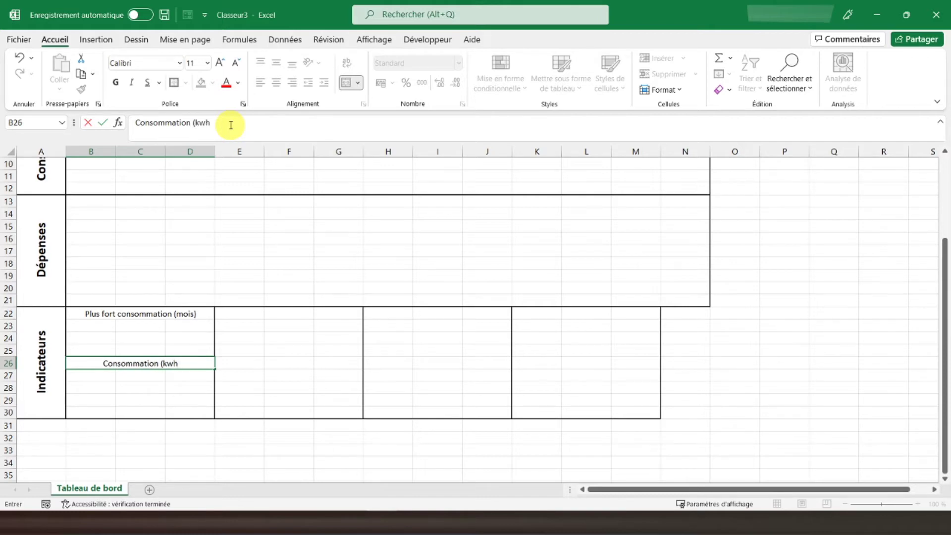
type(")")
key("Return")
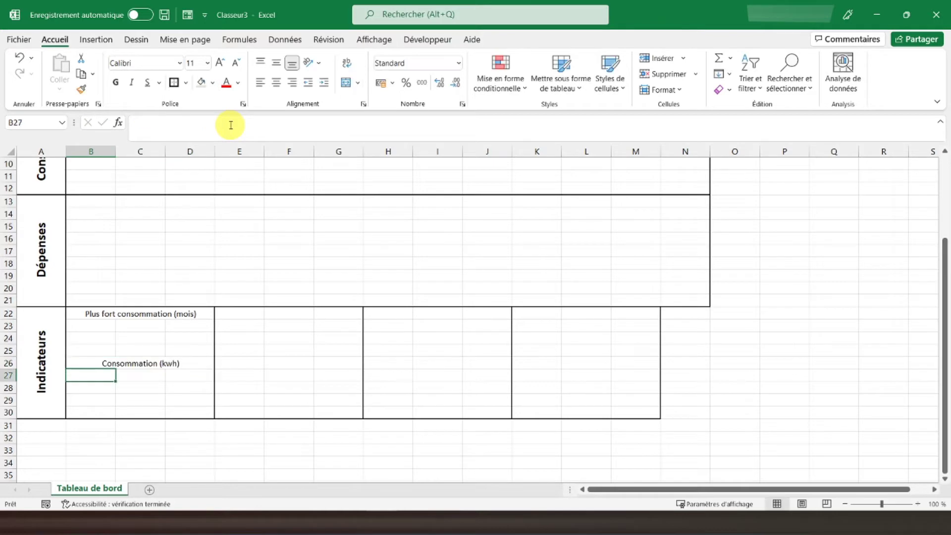
Make the two labels in B22 and B26 bold.
left_click(144, 313)
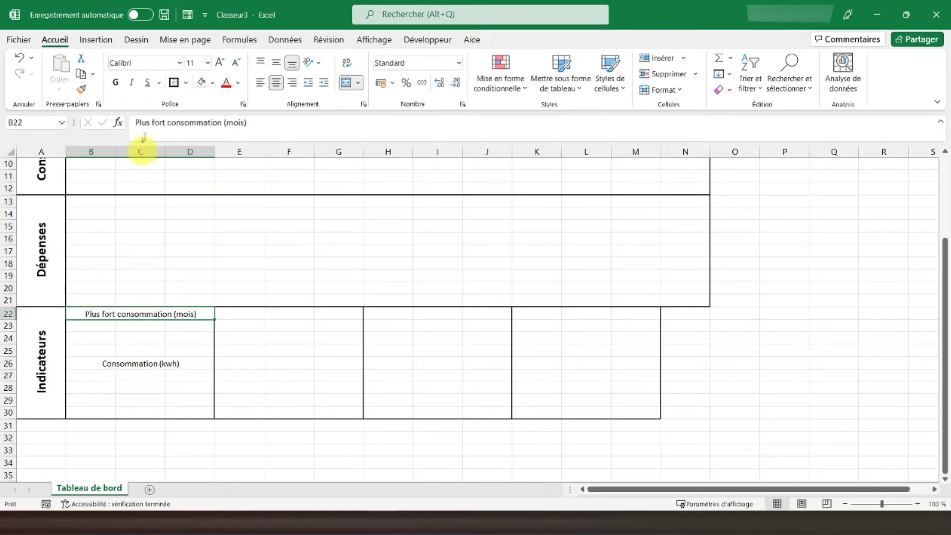
left_click(117, 87)
left_click(149, 363)
left_click(115, 83)
Copy the labelled range B22:D26 into the second Indicateurs block starting at E22.
left_click(163, 318)
left_click_drag(162, 318, 169, 365)
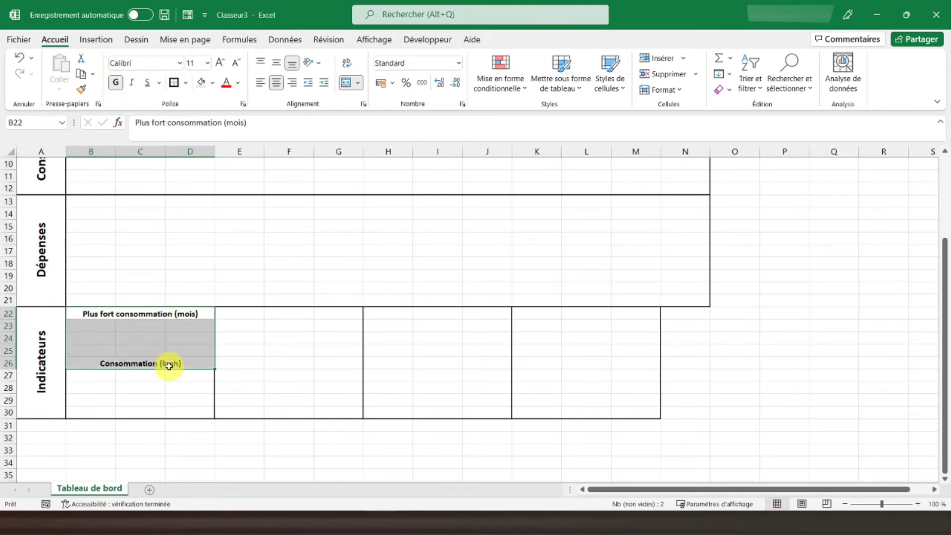
key("ctrl+c")
left_click(248, 312)
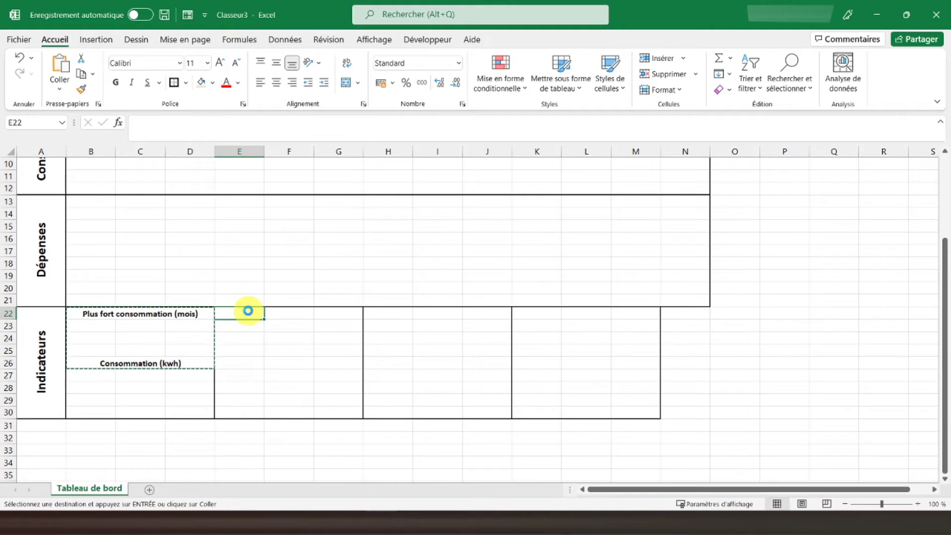
key("ctrl+v")
Replace "fort" with "faible" in the E22 heading so it reads "Plus faible consommation (mois)".
left_click(248, 312)
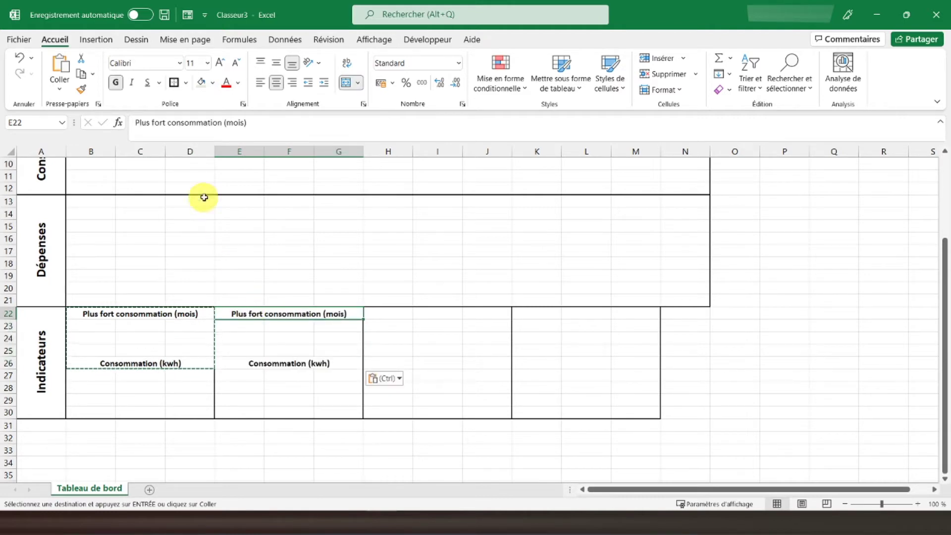
double_click(159, 122)
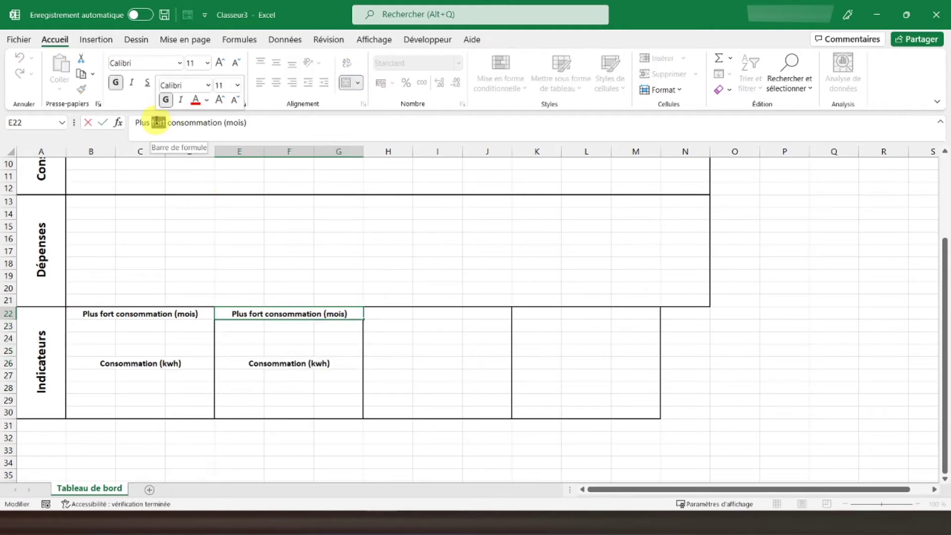
type("faible")
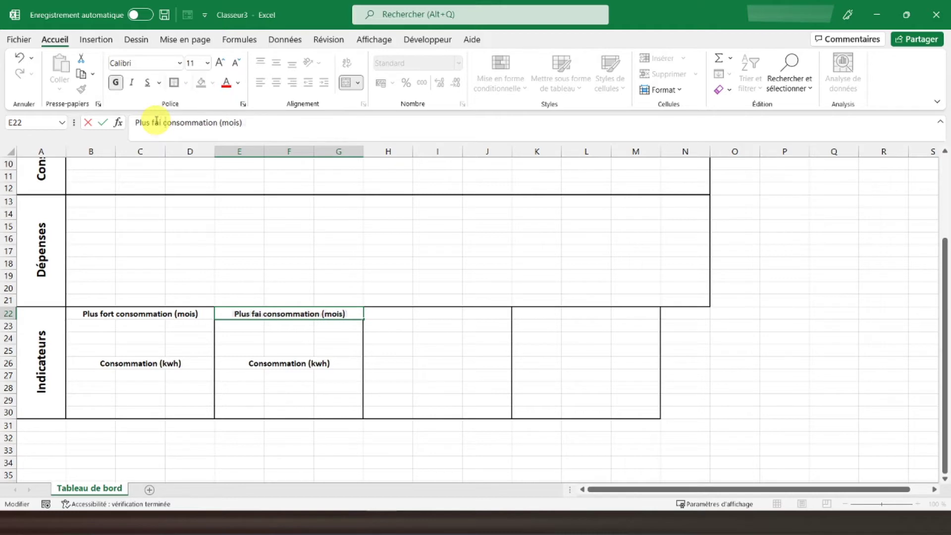
key("Return")
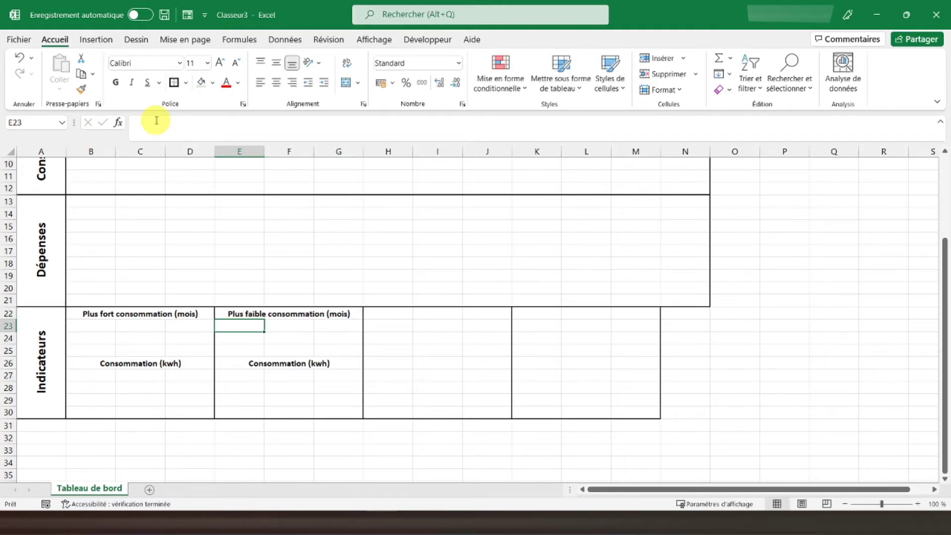
Correct the B22 heading's spelling to "Plus forte consommation (mois)".
left_click(131, 313)
left_click(166, 124)
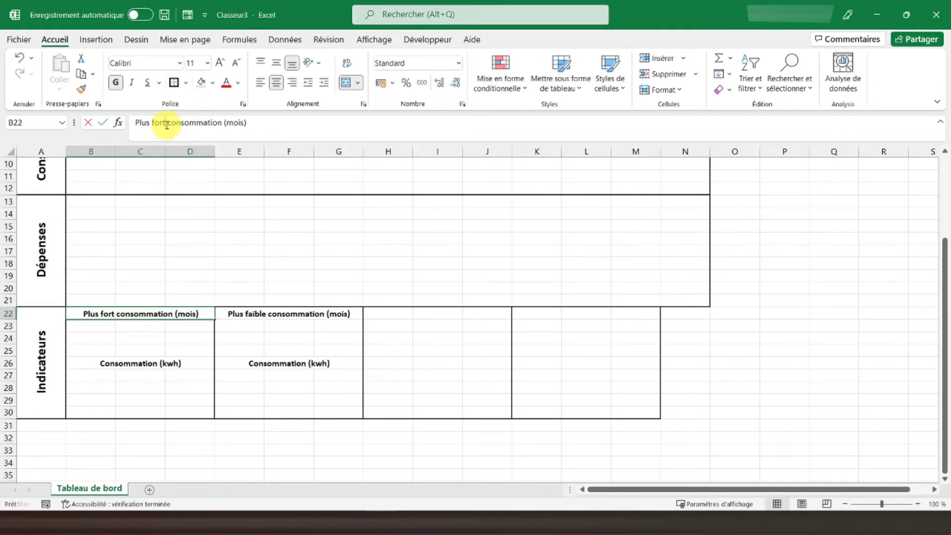
type("e")
key("Return")
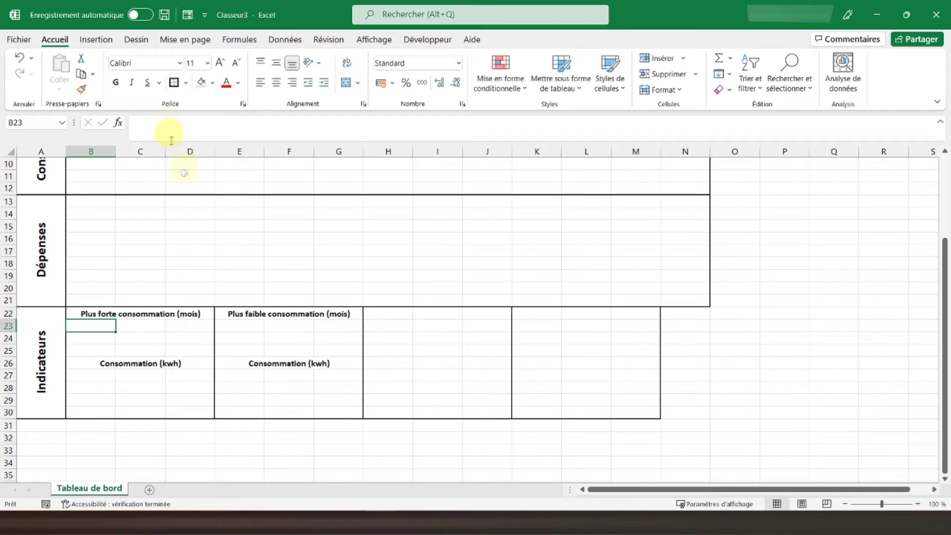
left_click(251, 365)
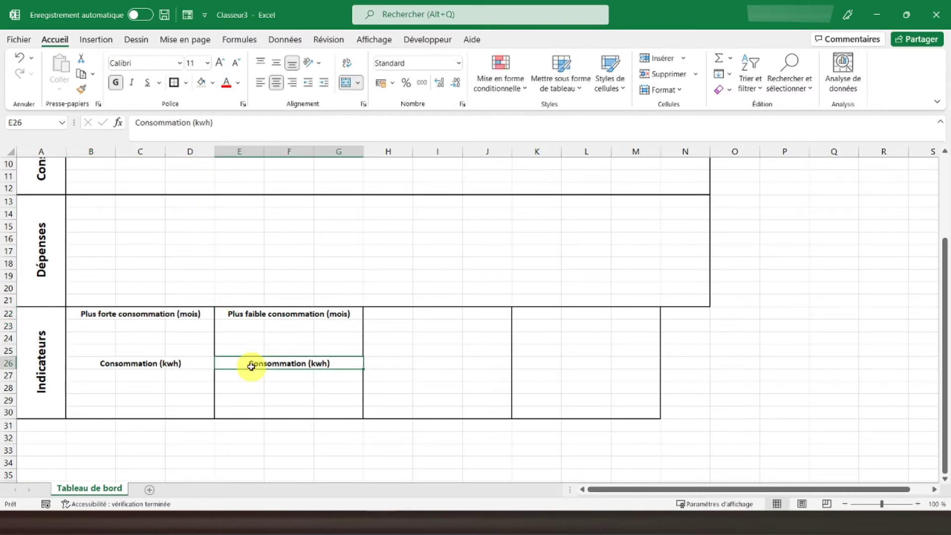
Merge and center H22:J22 in the third Indicateurs block and enter the heading "Plus forte dépense (mois)".
left_click(400, 313)
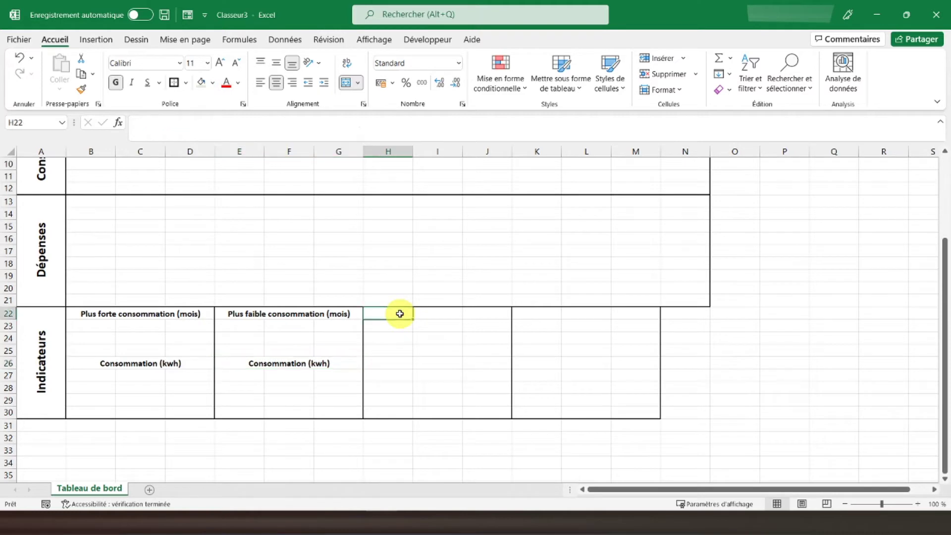
left_click_drag(400, 313, 492, 314)
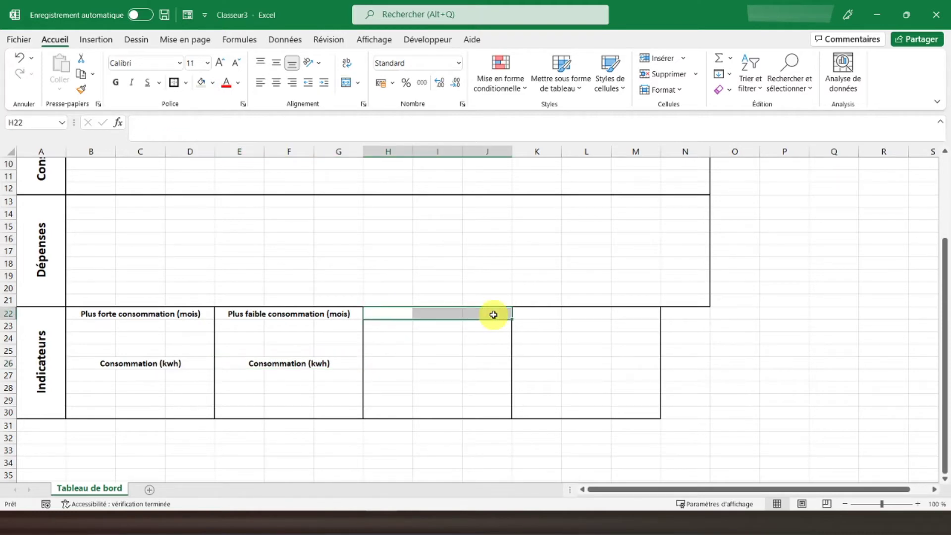
left_click(345, 85)
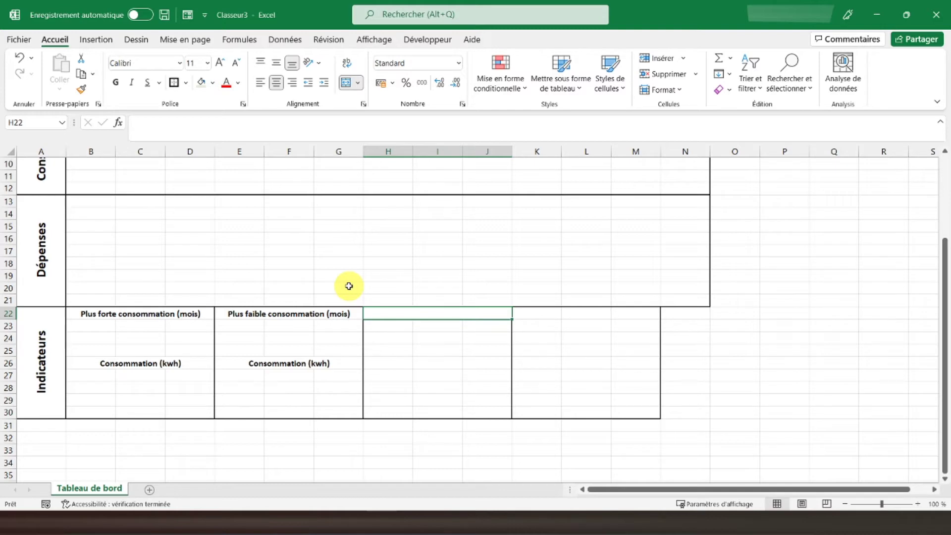
type("Plus forte dépense")
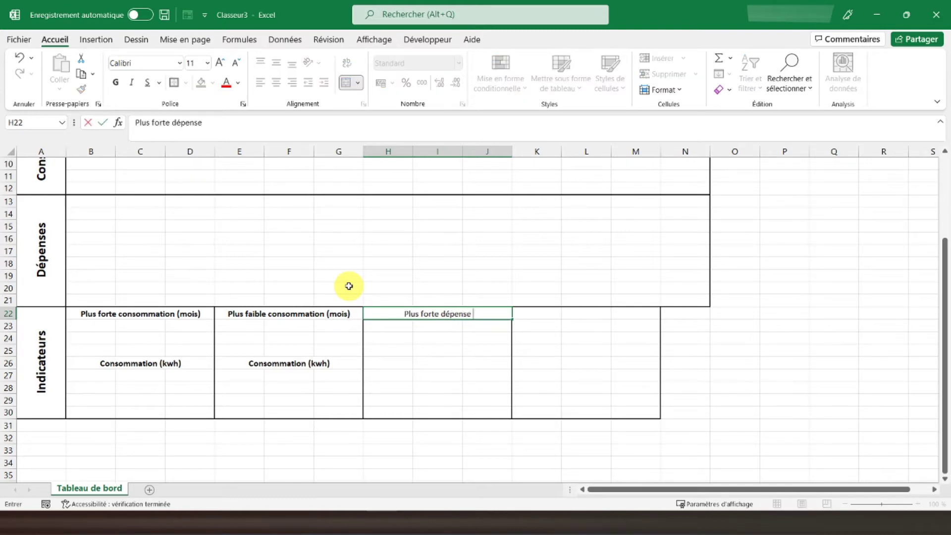
type(" (mois)")
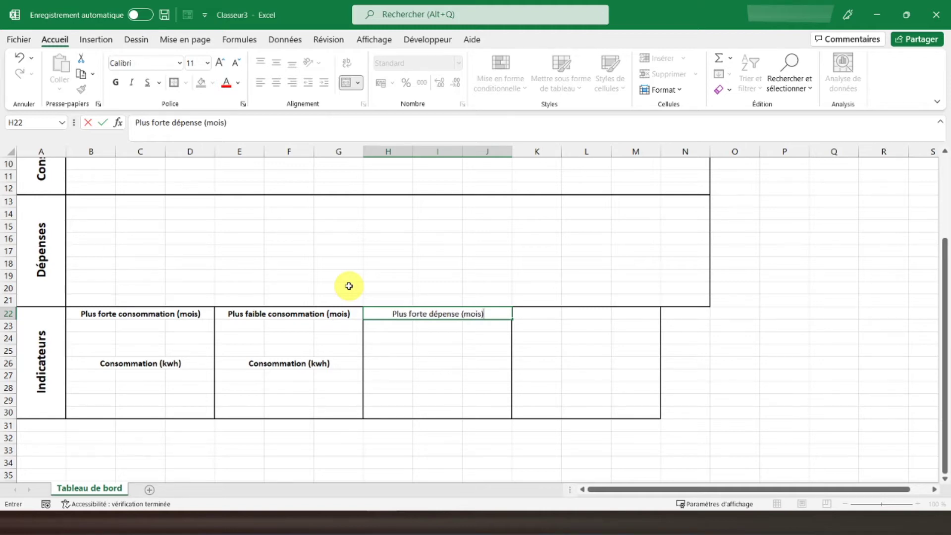
key("Return")
Merge and center the range H26:J26 in the third Indicateurs block.
key("Down")
key("Down")
key("shift+Right")
key("shift+Right")
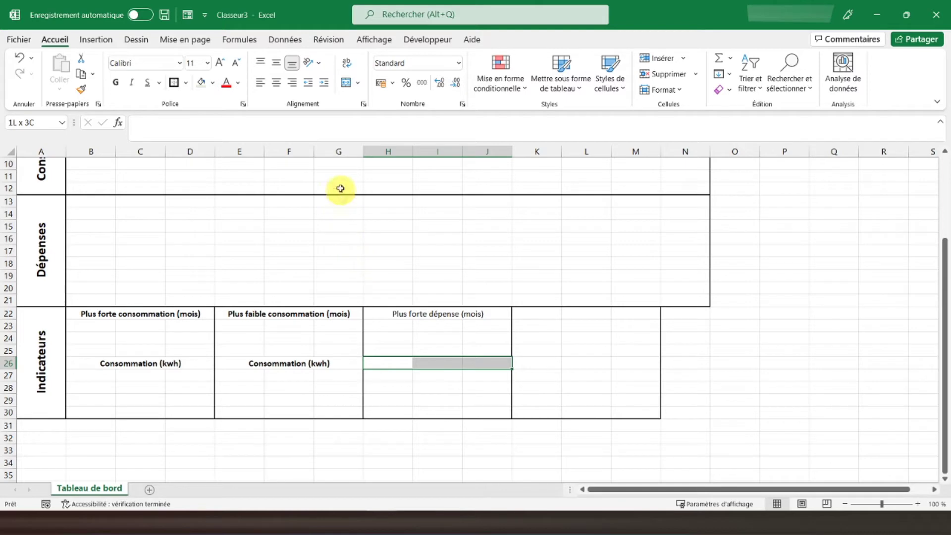
left_click(345, 84)
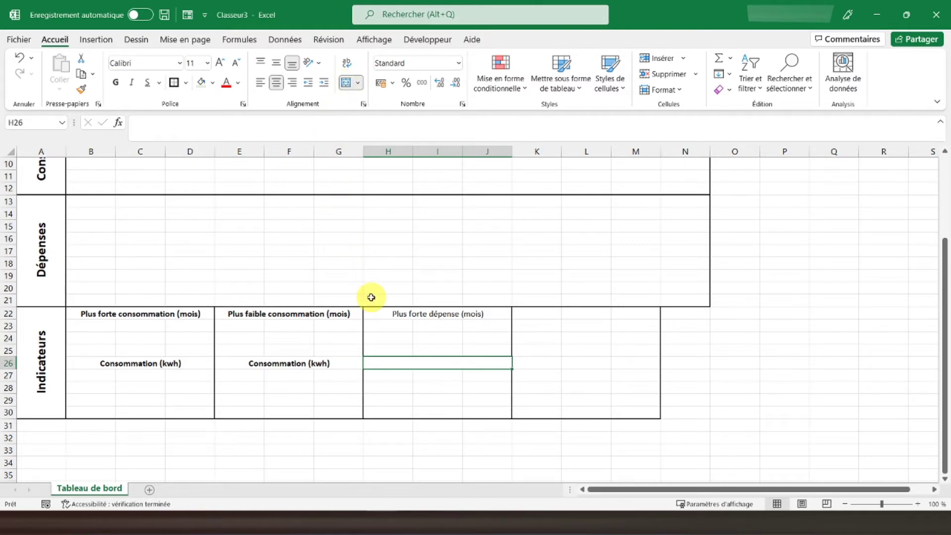
type("Co")
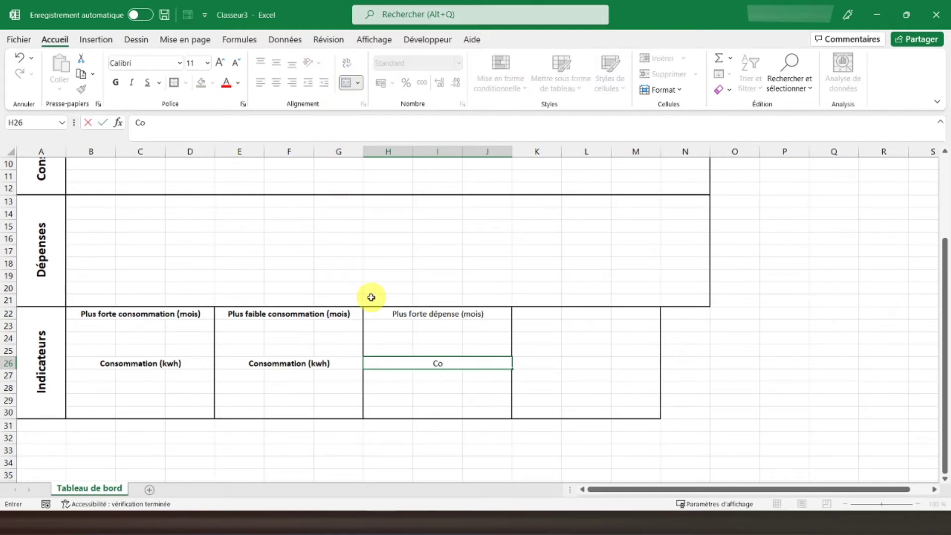
type("nsommation")
key("Return")
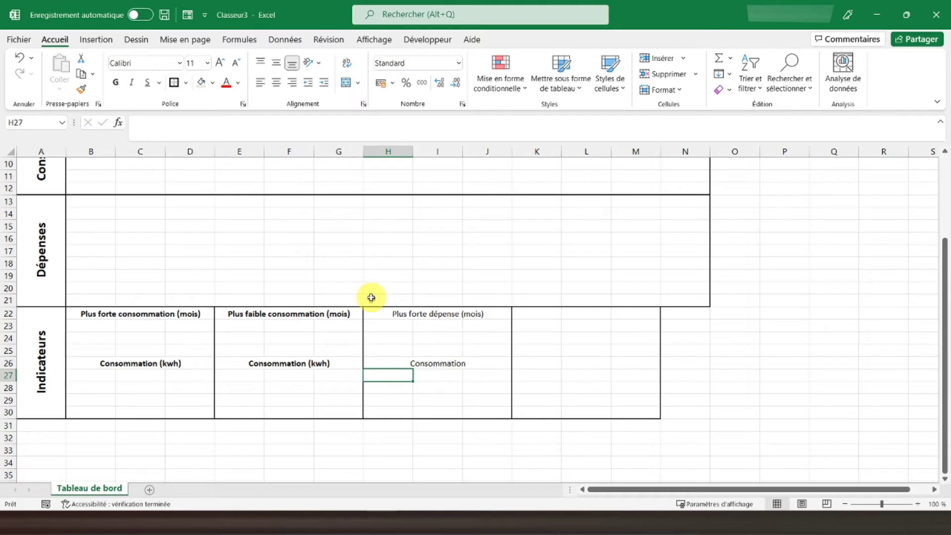
Enter the label "Montant" in the merged cell H26.
left_click(408, 365)
type("M")
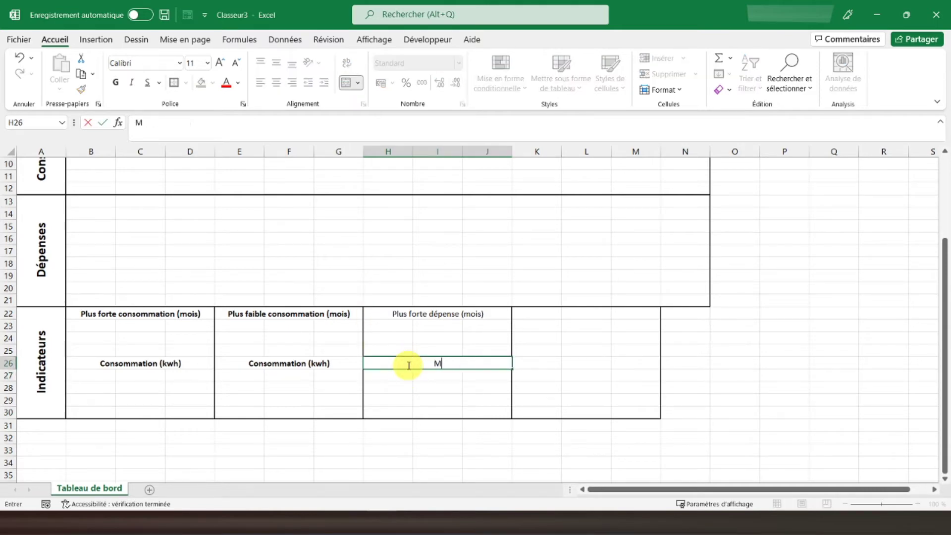
type("ontant")
key("Return")
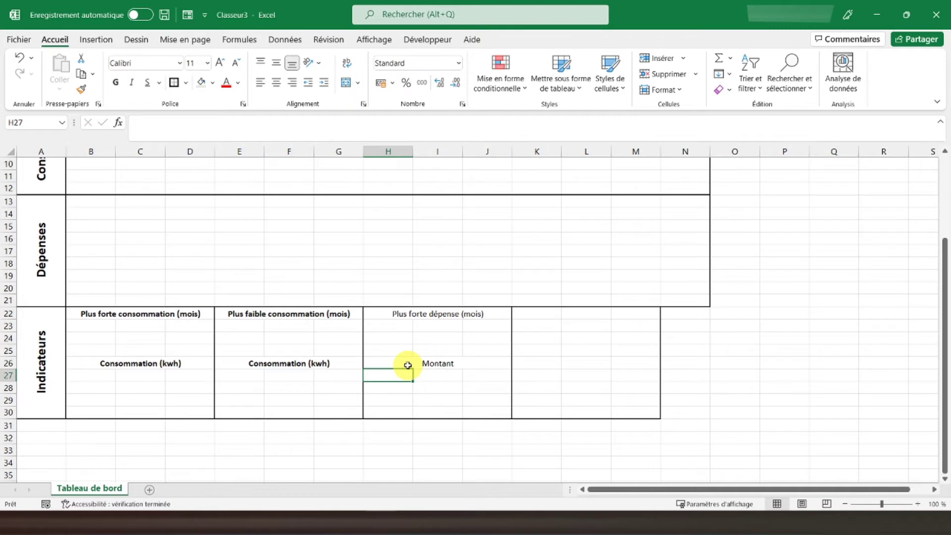
Make the "Montant" label in H26 and the "Plus forte dépense (mois)" heading in H22 bold.
left_click(407, 364)
left_click(118, 85)
left_click(384, 312)
left_click(118, 84)
Copy the labelled range H22:J26 into the fourth Indicateurs block, starting at K22.
left_click_drag(530, 313, 617, 312)
left_click_drag(442, 313, 437, 362)
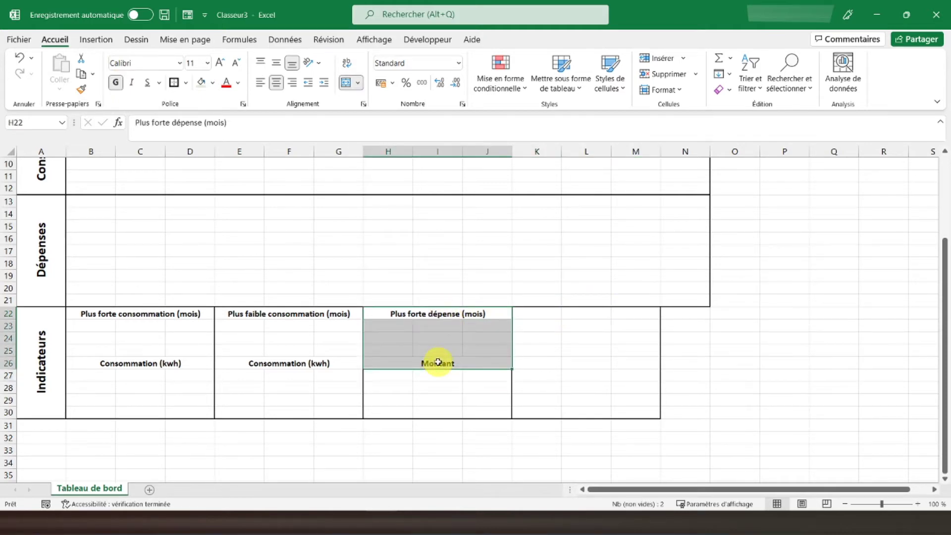
key("ctrl+c")
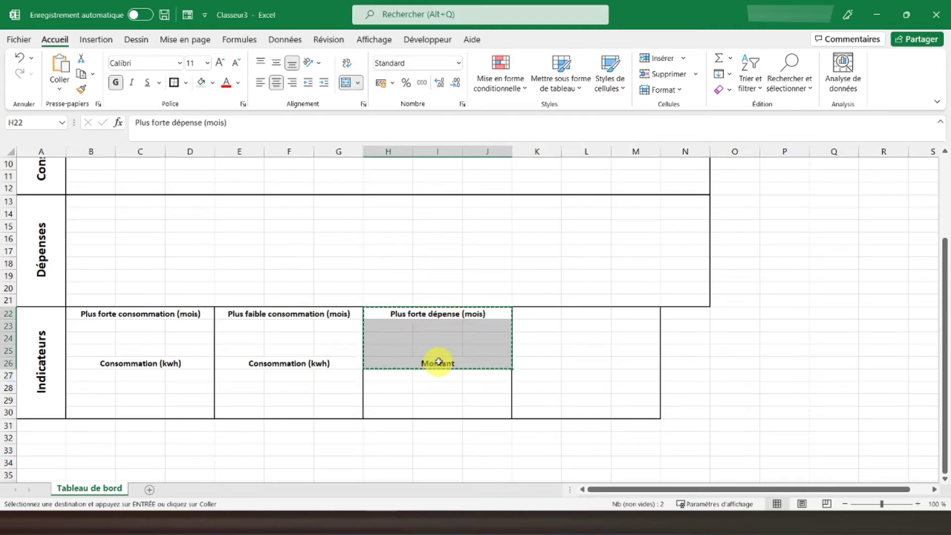
left_click(527, 315)
key("ctrl+v")
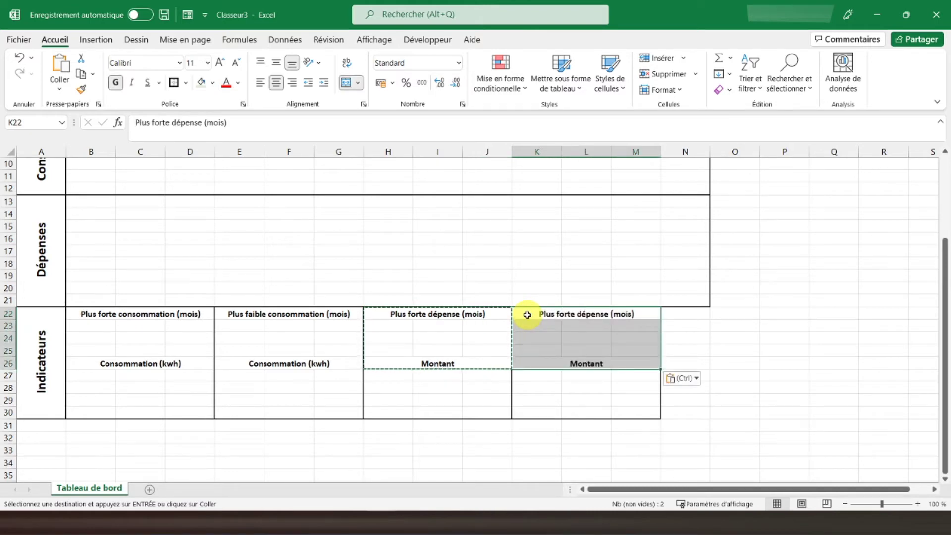
Change the copied heading in K22 to "Plus faible dépense (mois)".
left_click(552, 364)
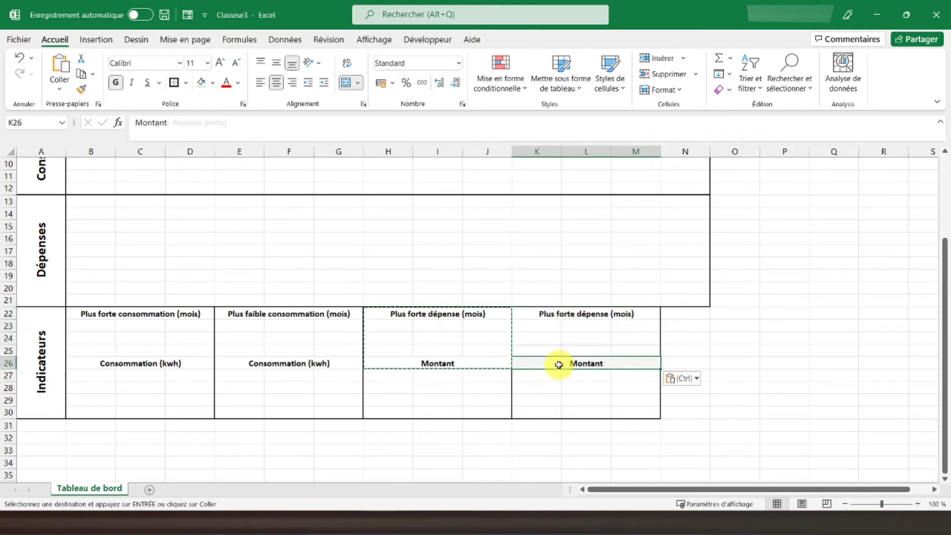
left_click(576, 314)
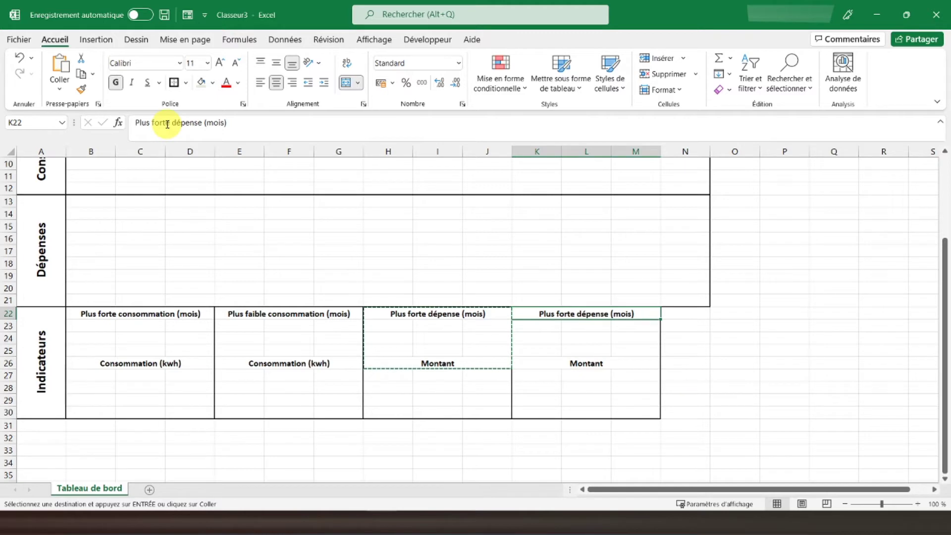
left_click_drag(152, 122, 167, 124)
type("faible")
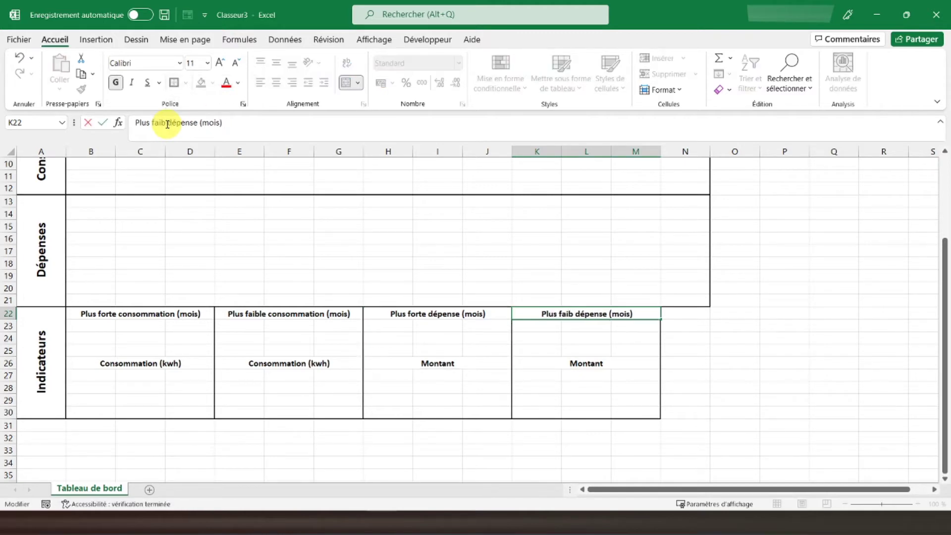
key("Return")
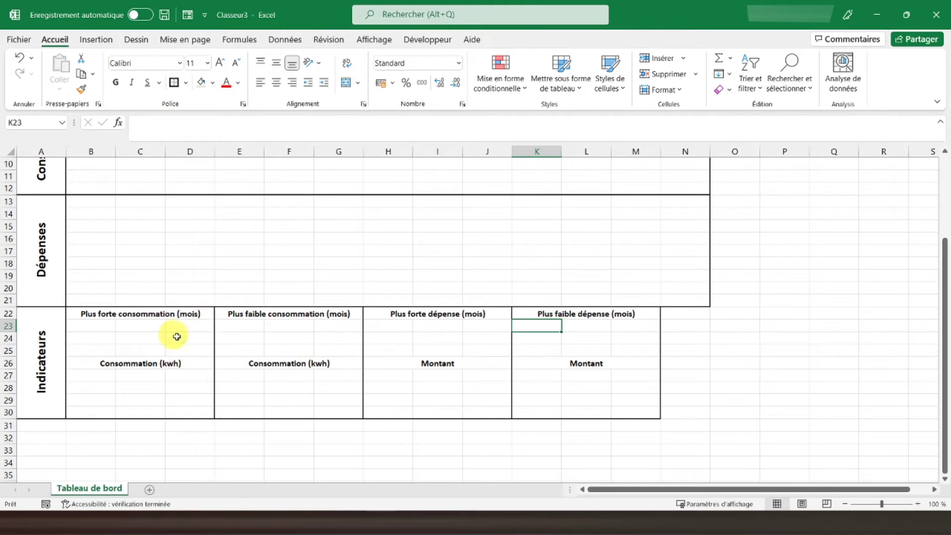
Hide the gridlines on the Tableau de bord sheet and check the dashboard layout.
scroll(184, 339, "up", 3)
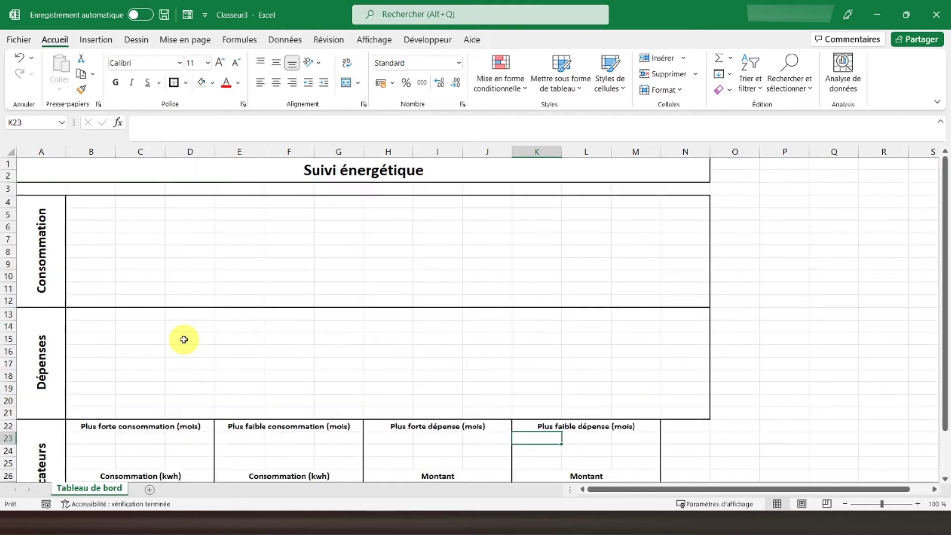
left_click(38, 165)
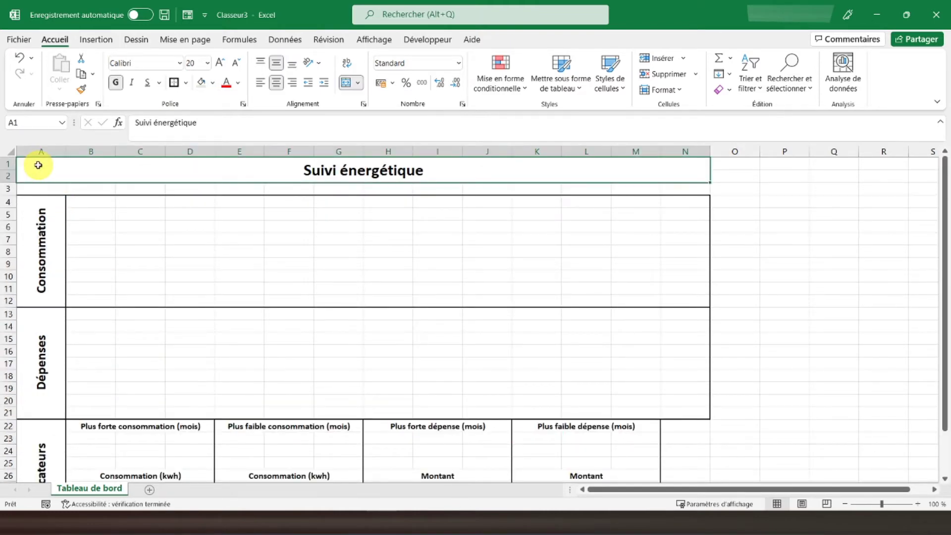
left_click(369, 40)
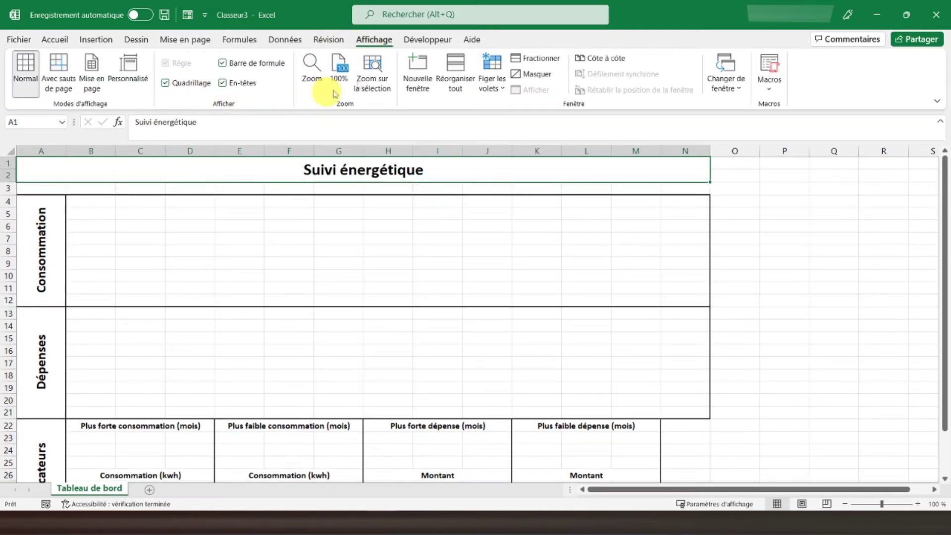
left_click(170, 82)
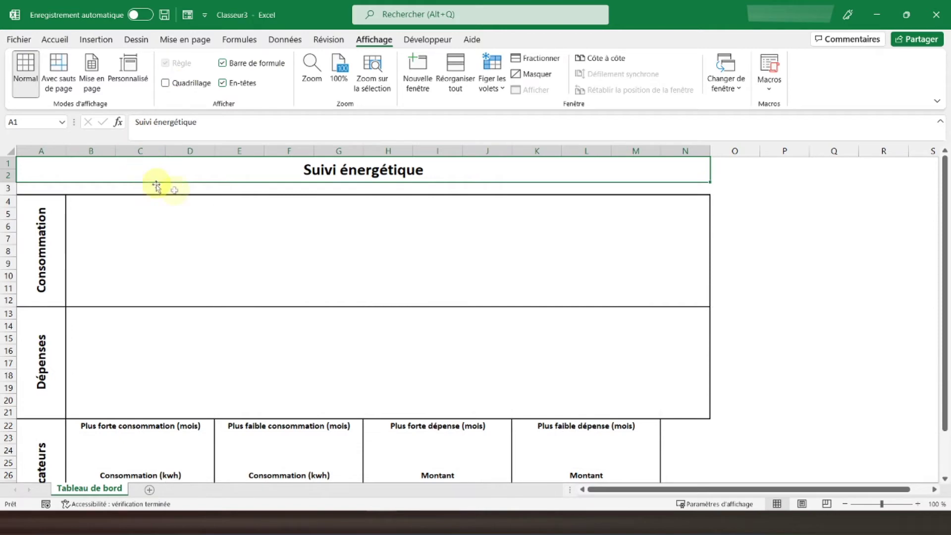
scroll(179, 276, "down", 3)
scroll(178, 274, "up", 3)
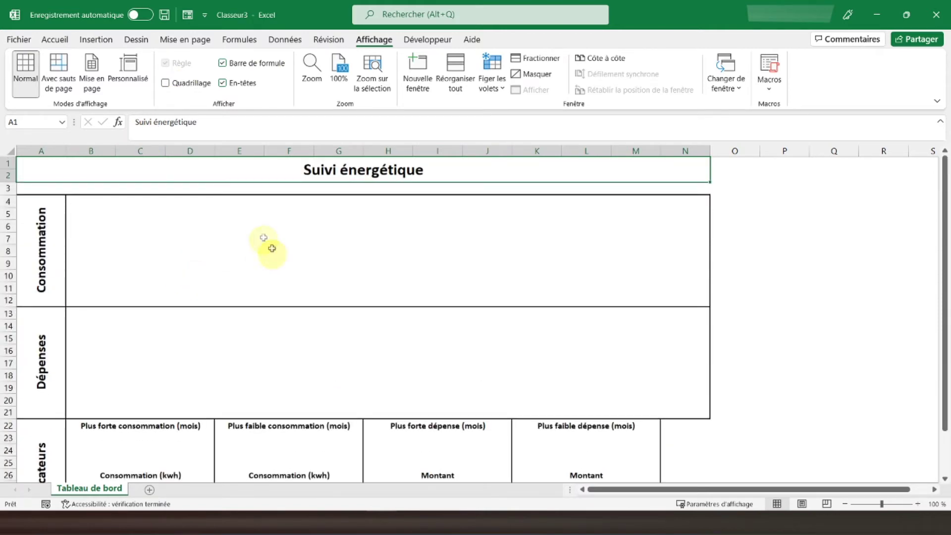
Add a new worksheet after Tableau de bord and name it "Janvier".
left_click(149, 489)
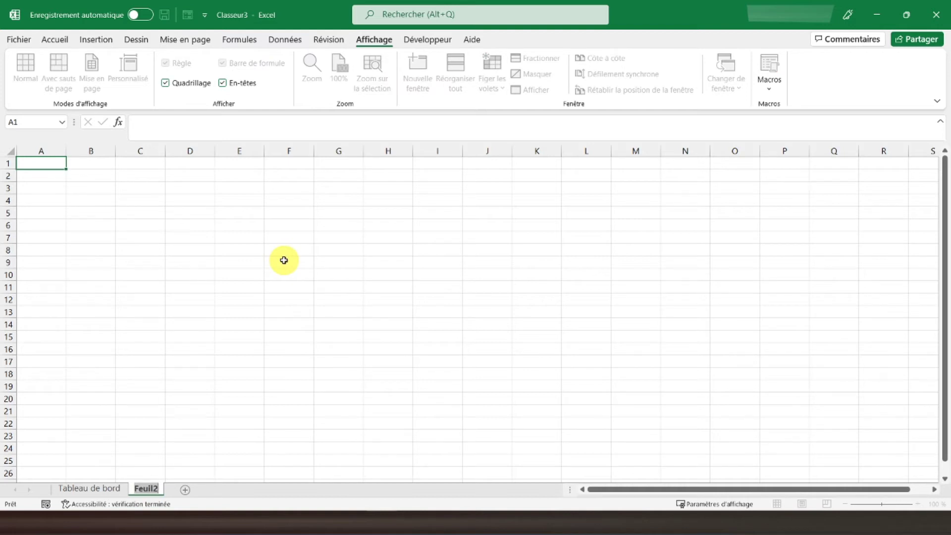
type("J")
key("Return")
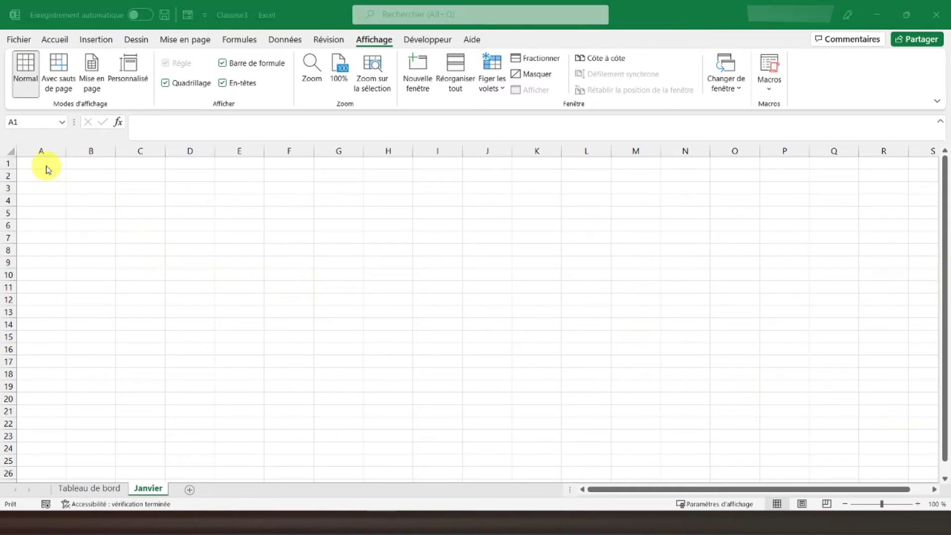
Enter the title "Janvier" in cell A1 of the new sheet and make it bold.
left_click(43, 165)
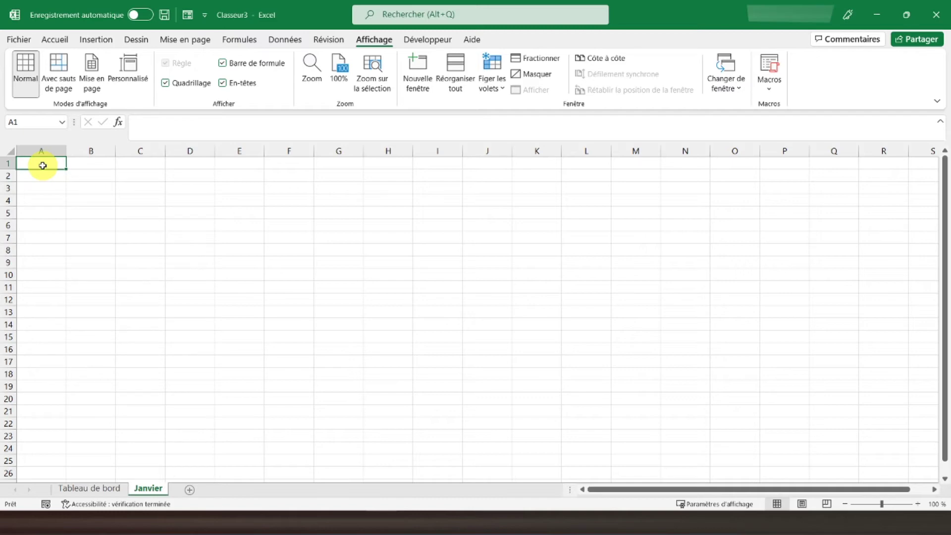
type("J")
key("ctrl+Return")
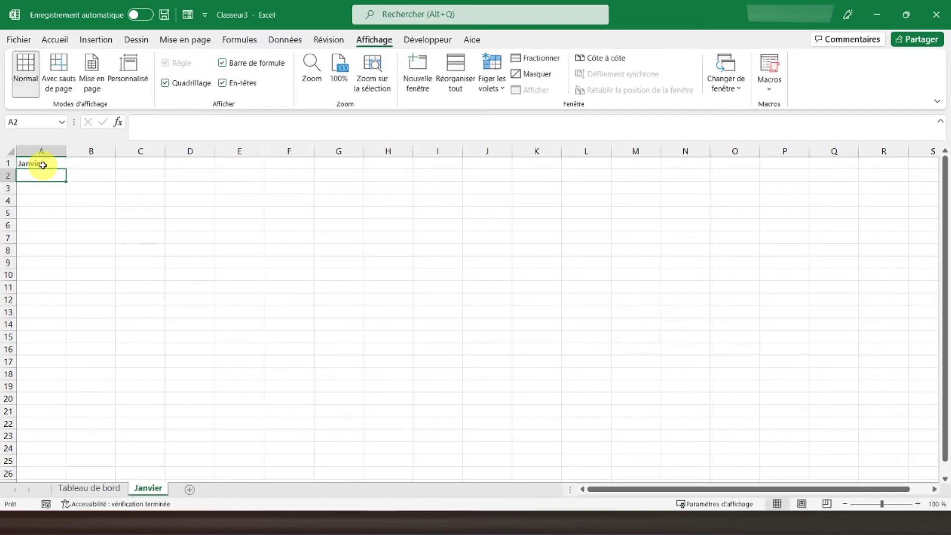
left_click(52, 38)
left_click(116, 82)
left_click(52, 221)
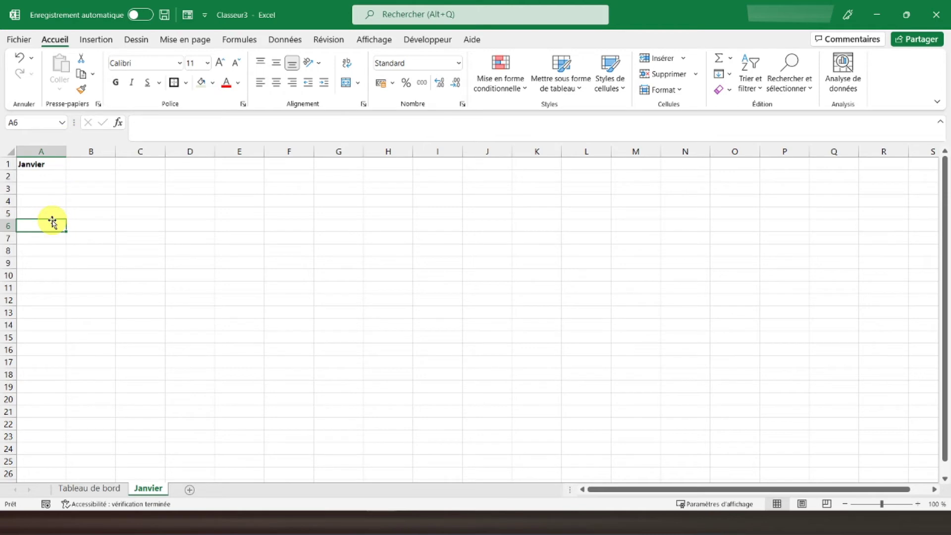
Set the width of column A on the Janvier sheet to 3.
left_click(44, 186)
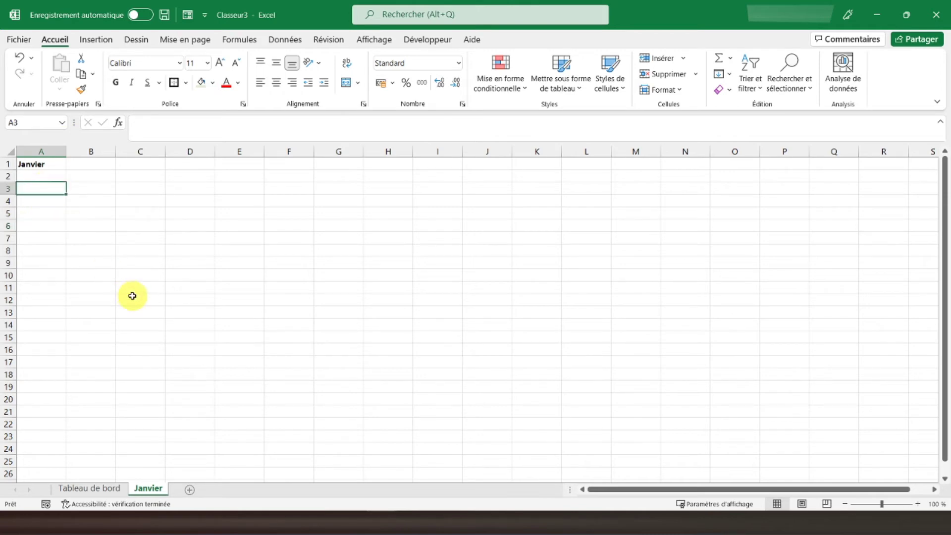
left_click(45, 150)
right_click(49, 151)
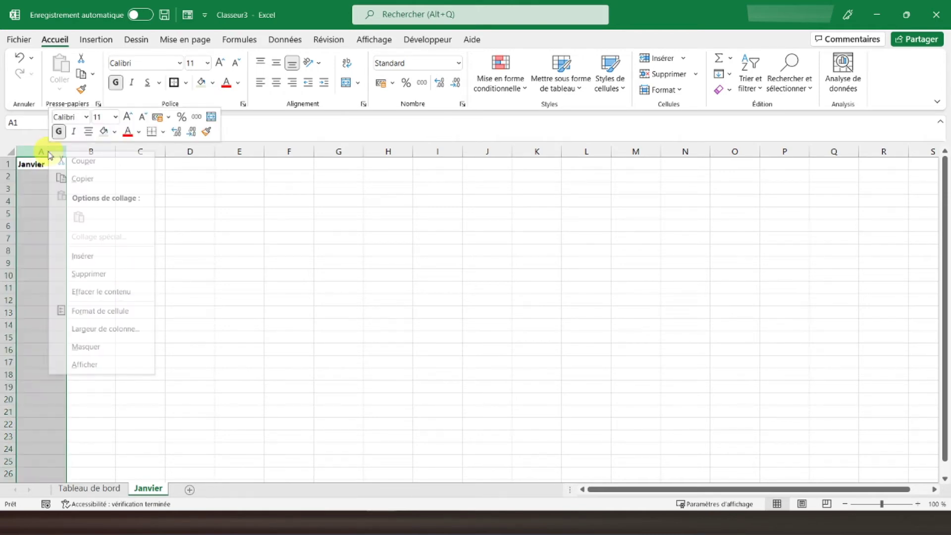
left_click(97, 329)
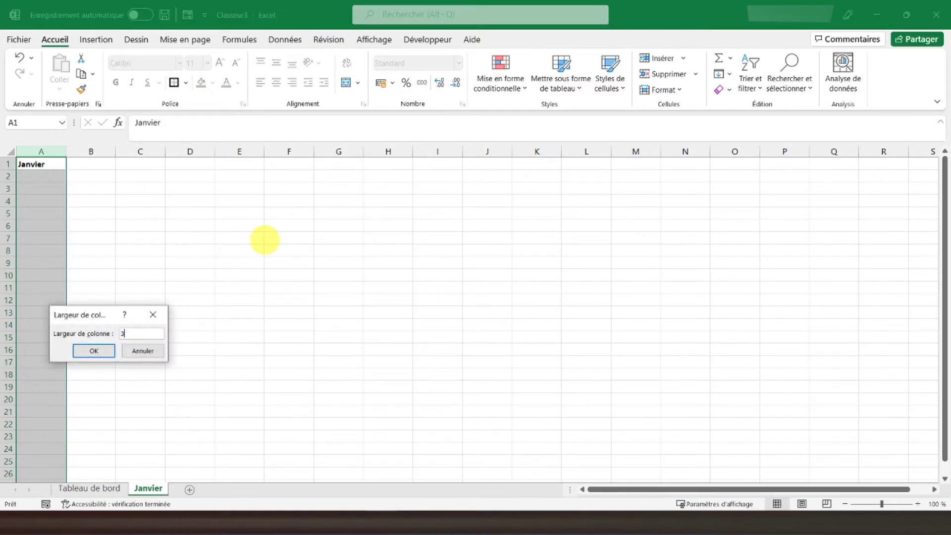
type("4")
key("Return")
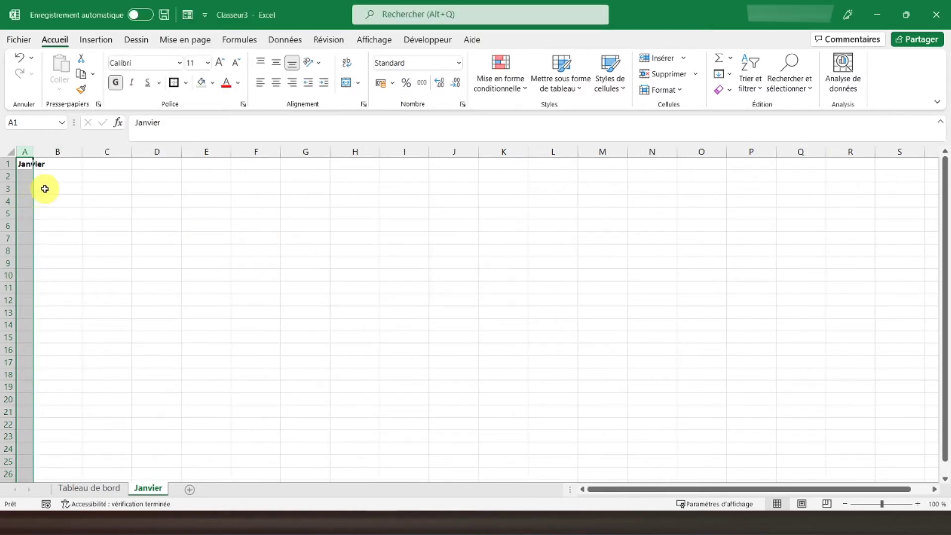
Enter the label "Tarif heures pleines :" in cell B3.
left_click(45, 188)
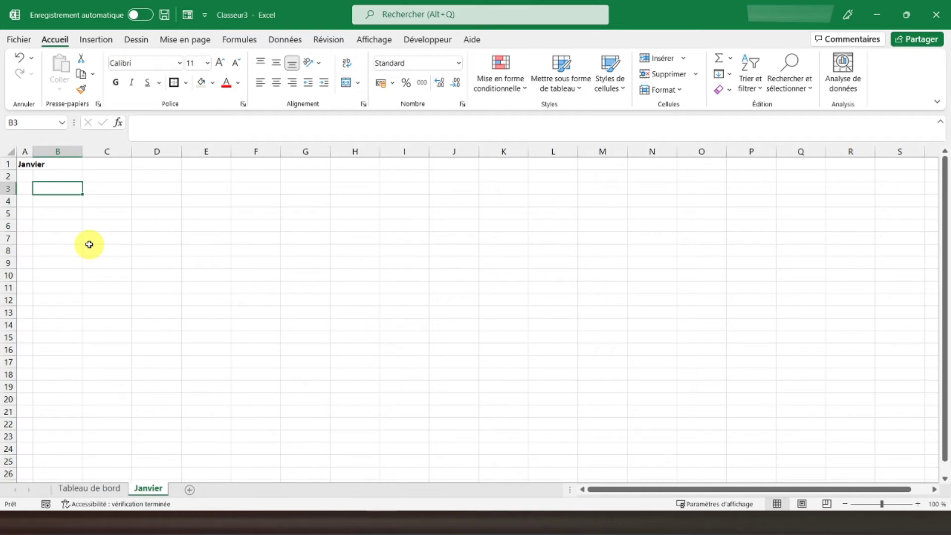
type("Tarif heures pleines")
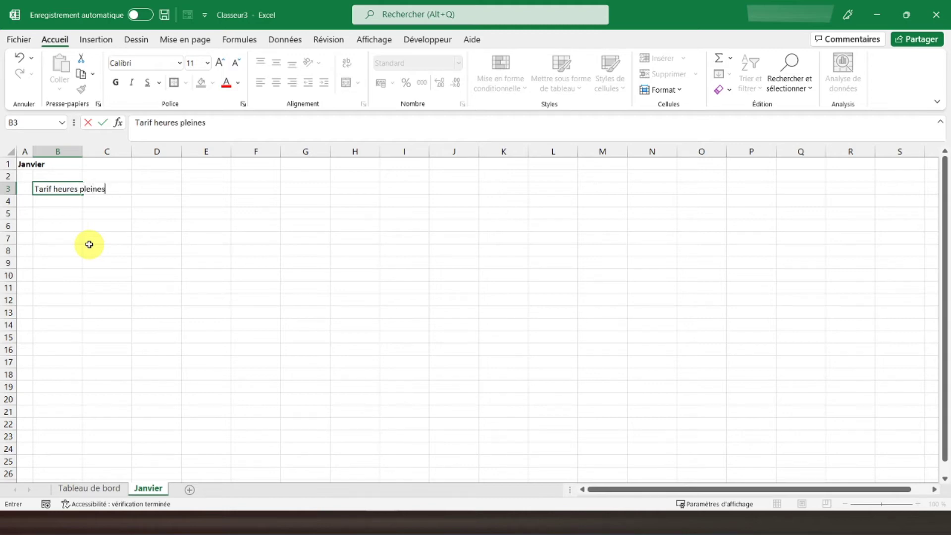
key("Return")
key("Up")
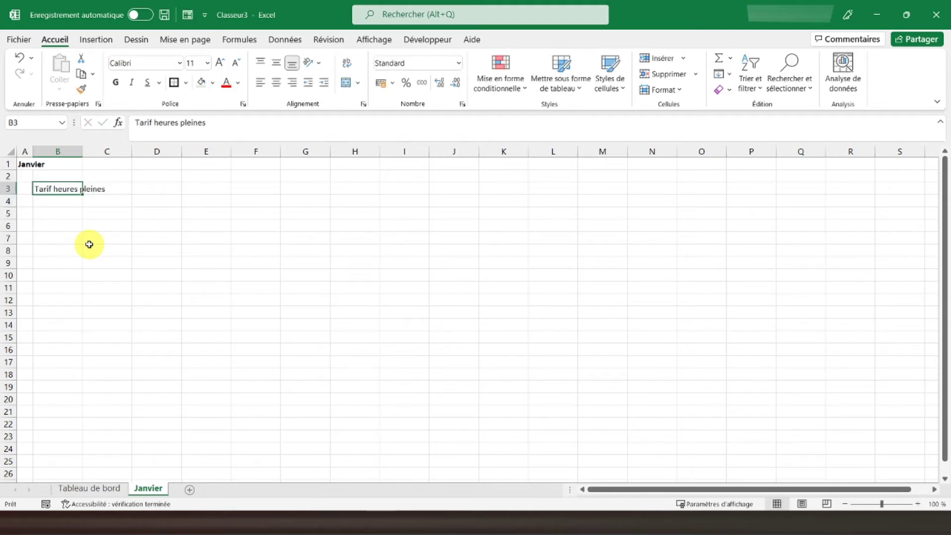
left_click(259, 115)
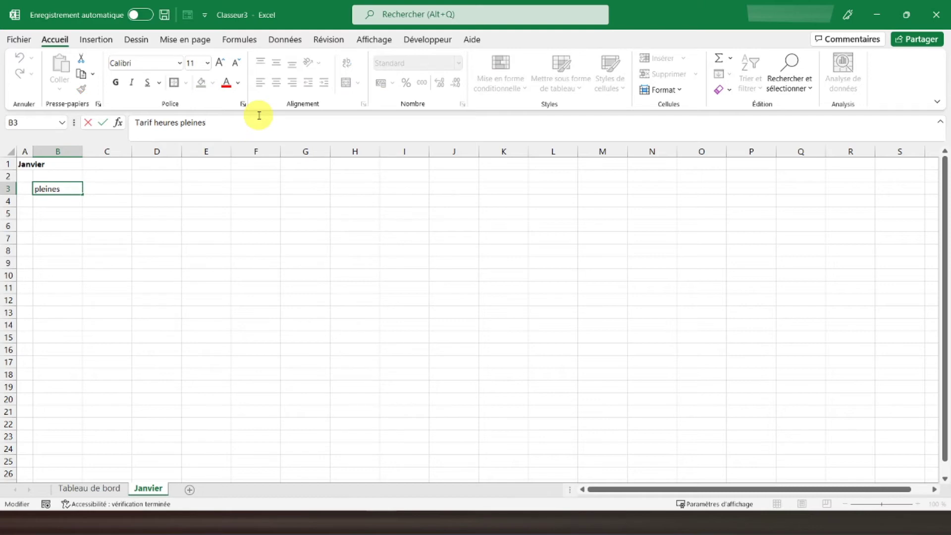
key("Return")
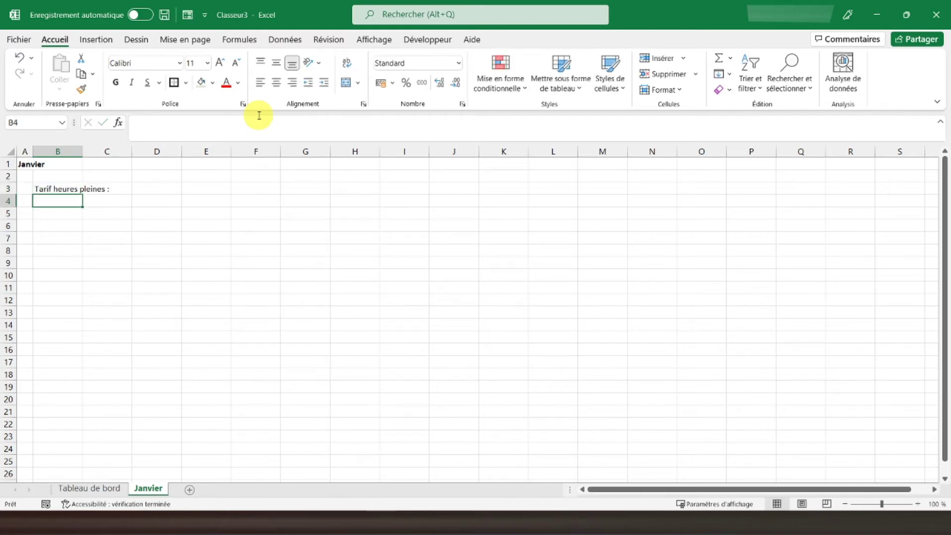
Fill cell D3 with a light green background as the peak-rate entry cell.
left_click(143, 191)
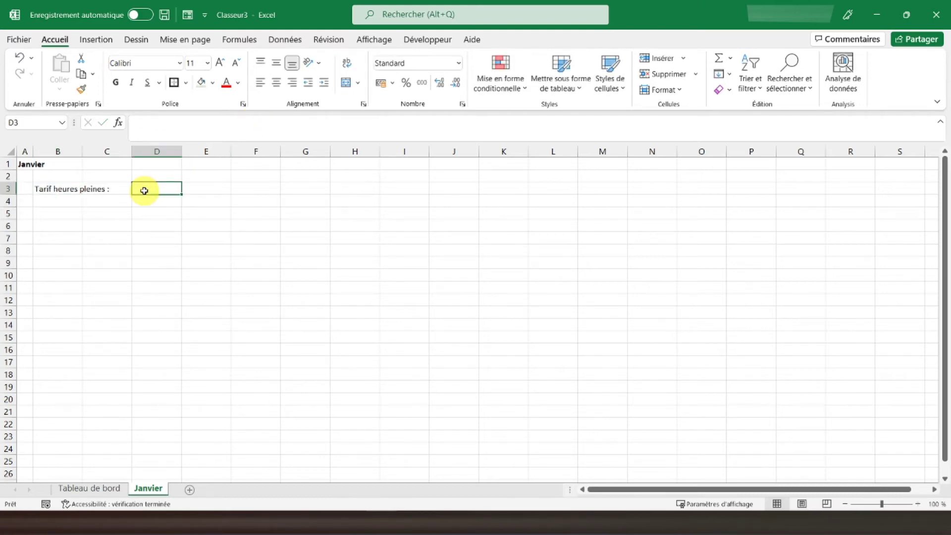
left_click(213, 83)
left_click(287, 131)
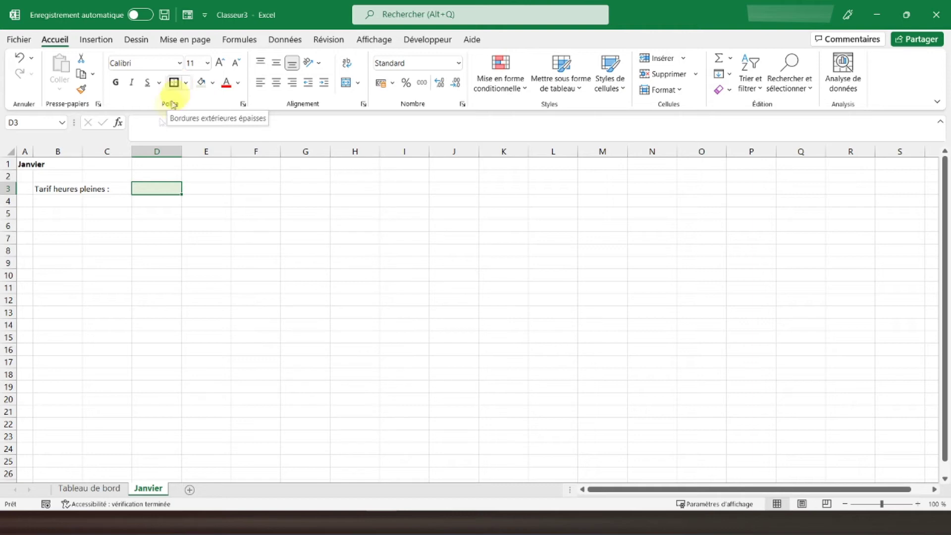
Enter the unit note "(en €/kwH)" in cell E3.
left_click(195, 188)
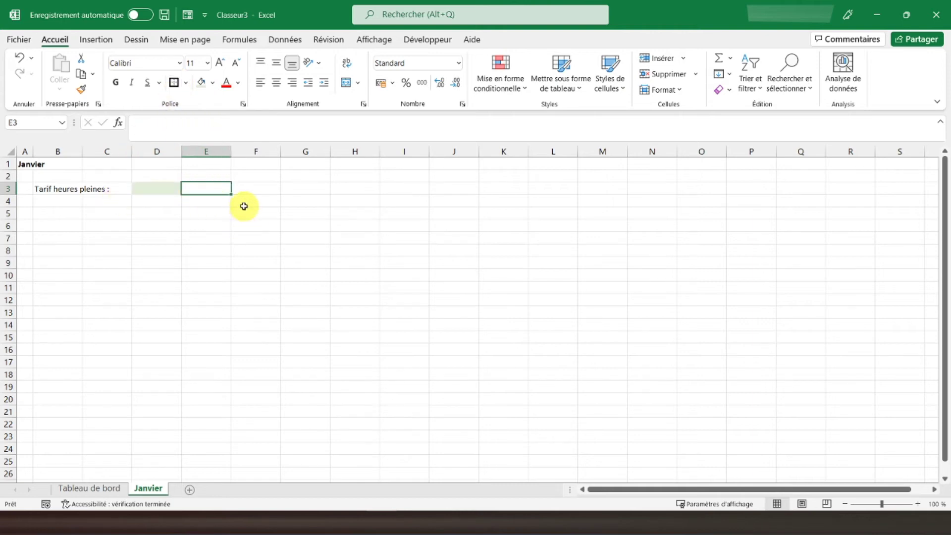
type("(en €/kwH")
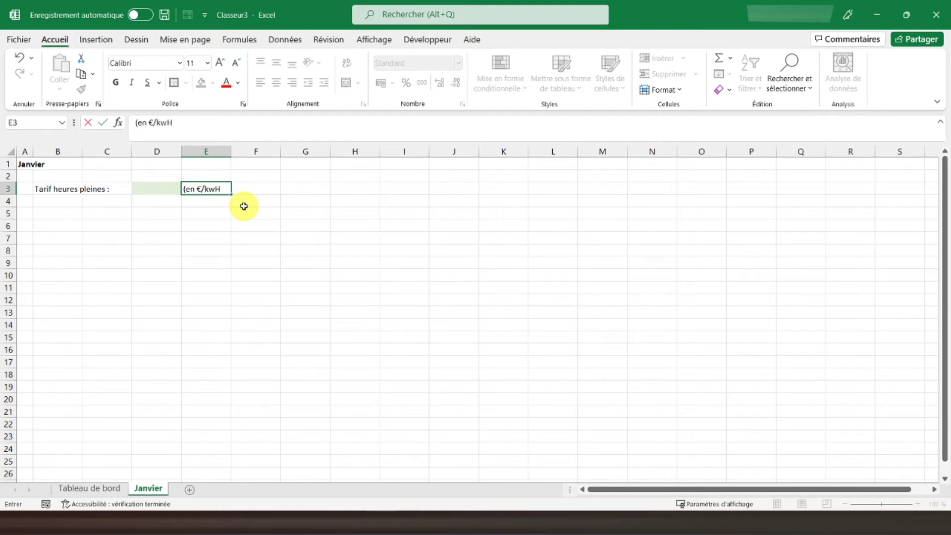
key("Return")
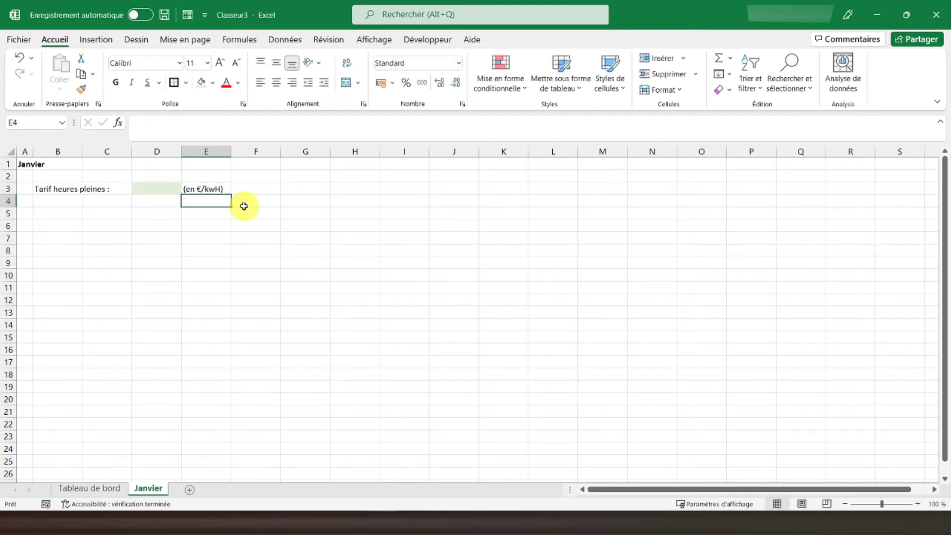
Apply thick outside borders around B3:E3 and make the "Tarif heures pleines :" label bold.
left_click_drag(47, 188, 215, 187)
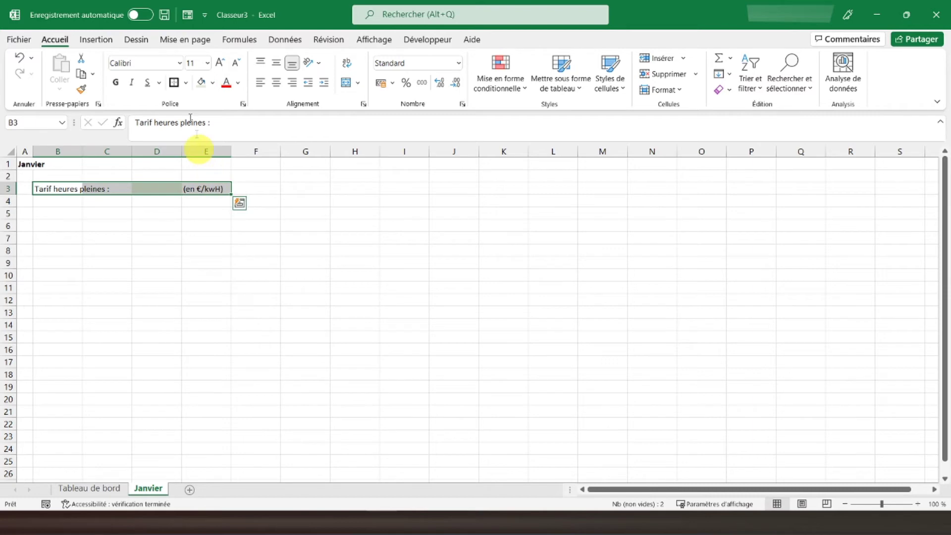
left_click(174, 82)
left_click(55, 188)
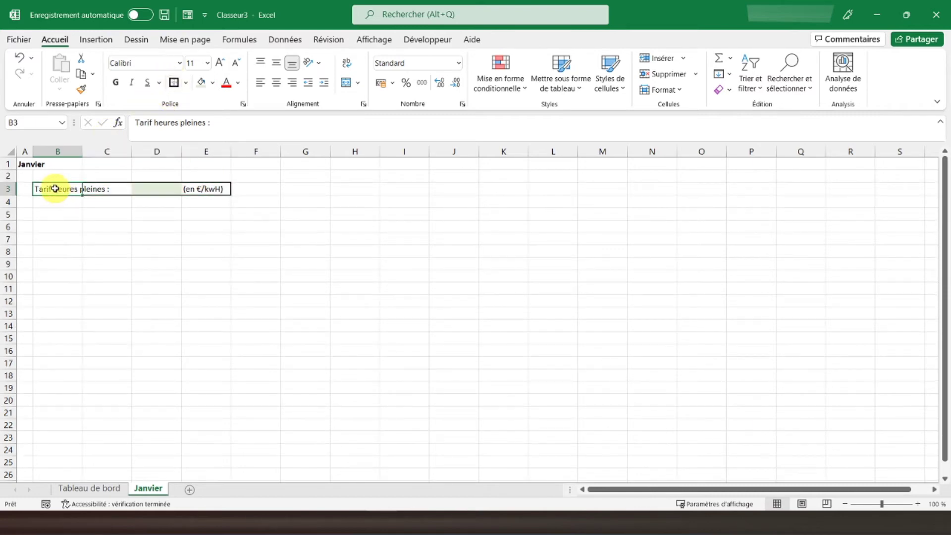
left_click(116, 82)
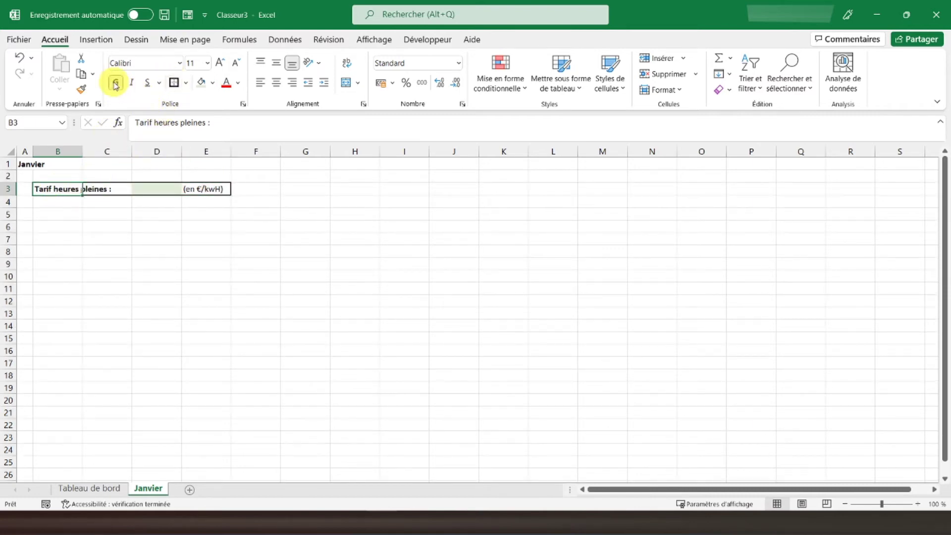
left_click(138, 229)
left_click(149, 191)
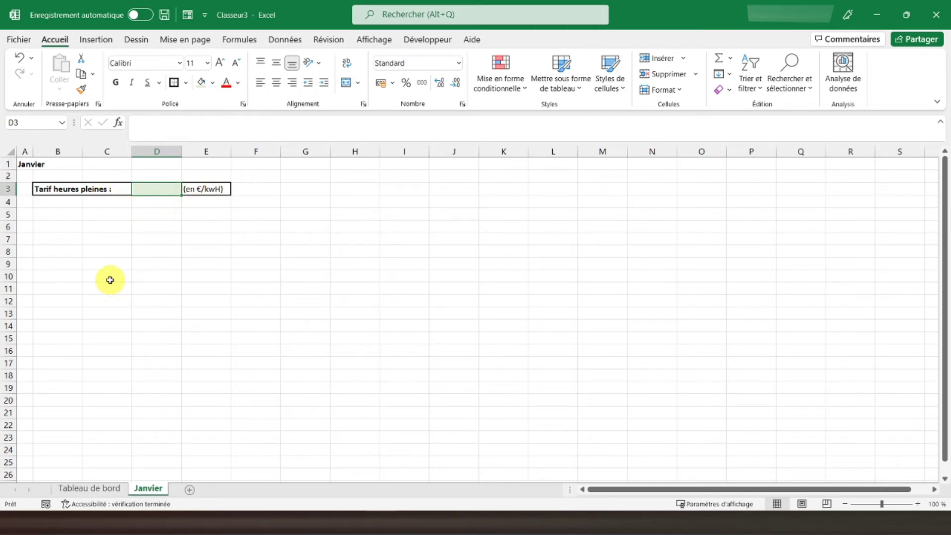
Enter the title "HEURES PLEINES" in cell B6.
left_click(52, 222)
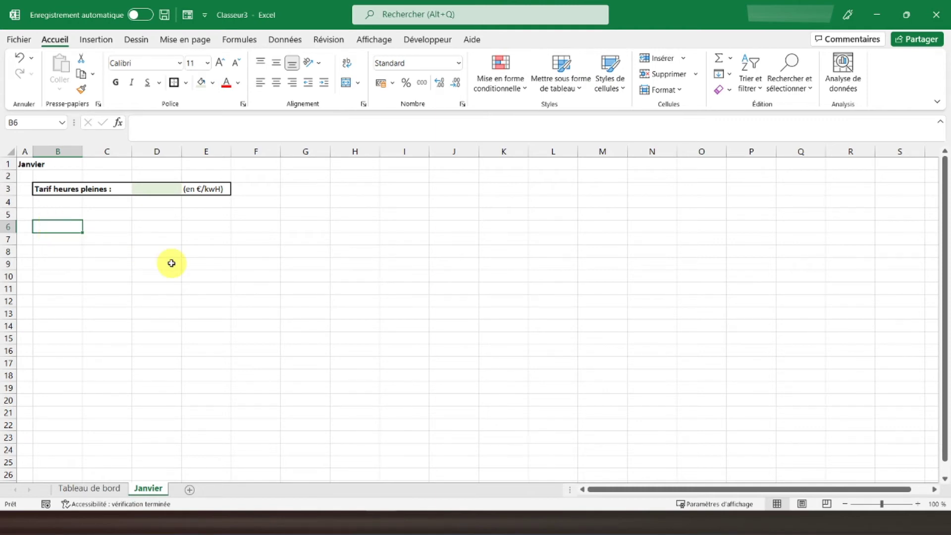
type("HEURES PLEINES")
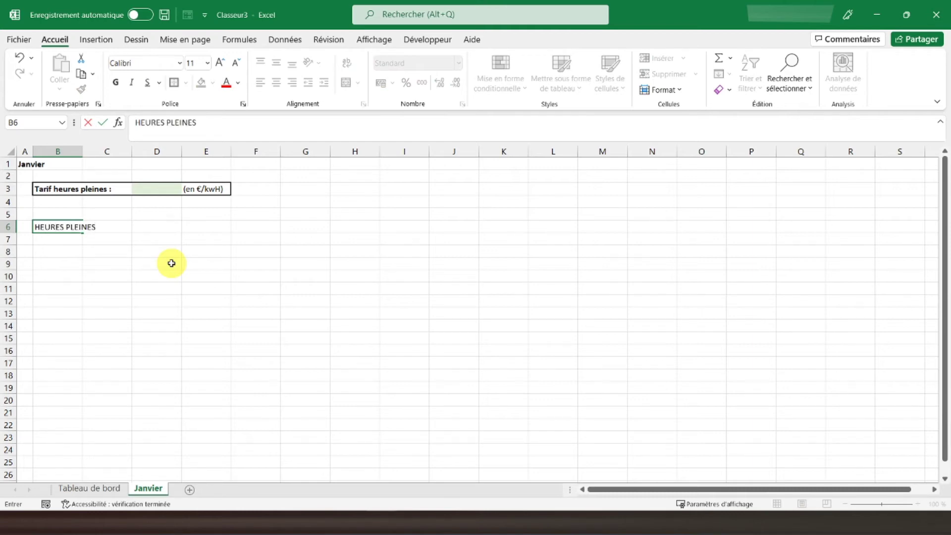
key("Return")
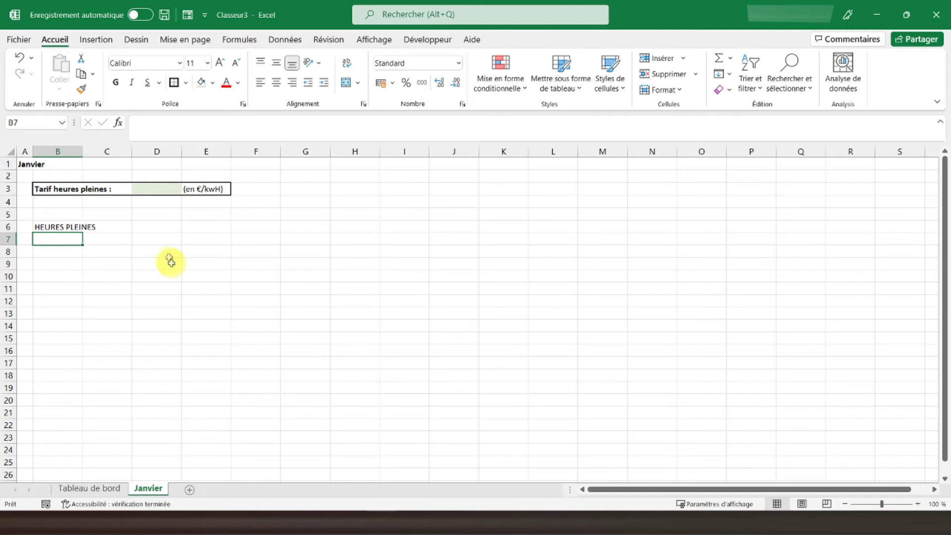
left_click_drag(43, 228, 218, 227)
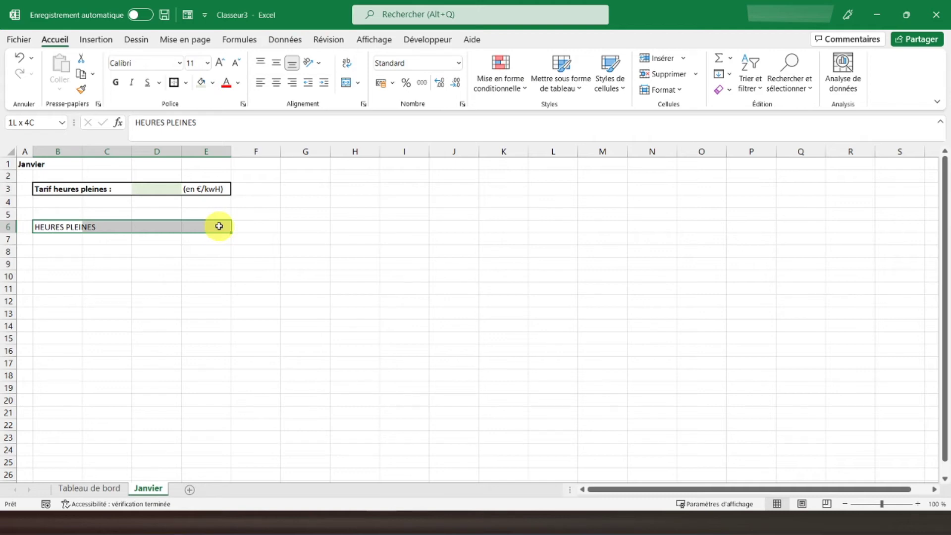
left_click_drag(219, 226, 270, 226)
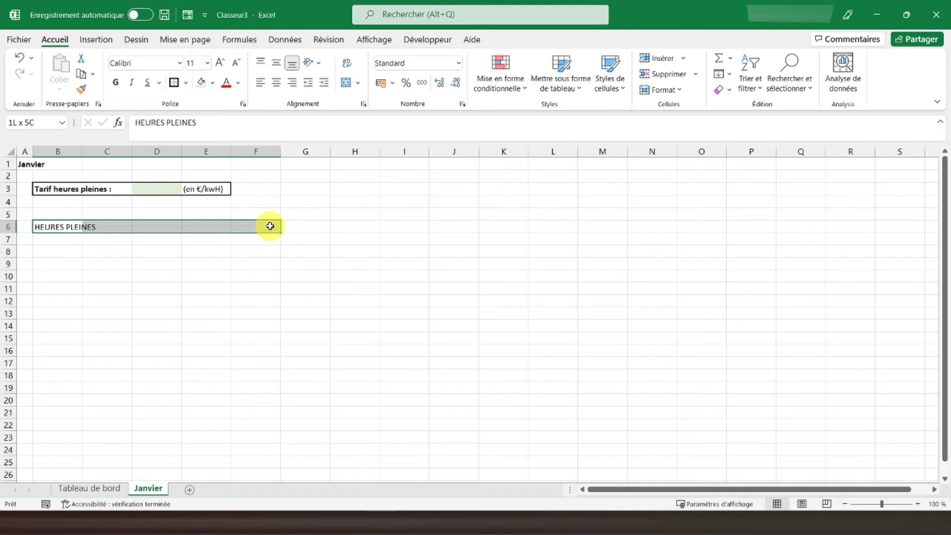
left_click_drag(270, 226, 213, 227)
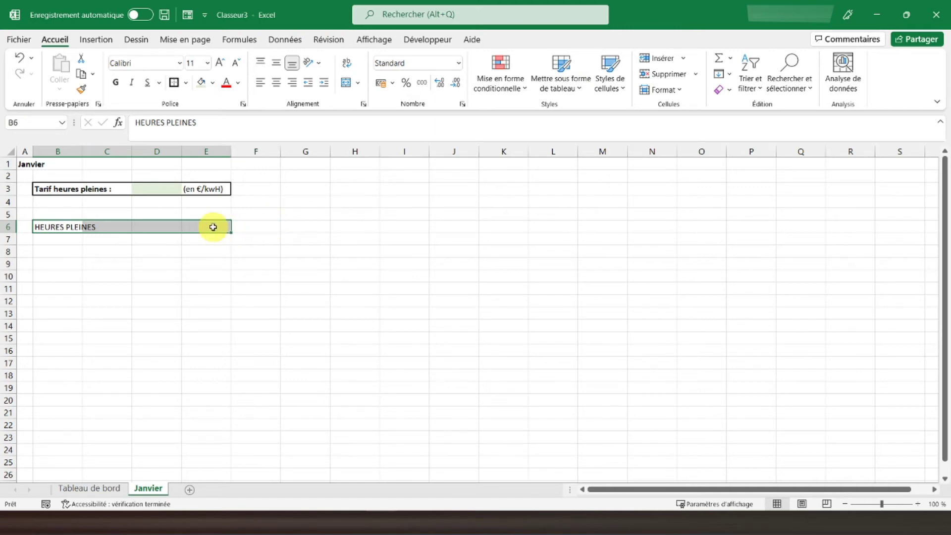
Delete column C and widen column B to about double so the tariff label fits within it.
left_click(97, 189)
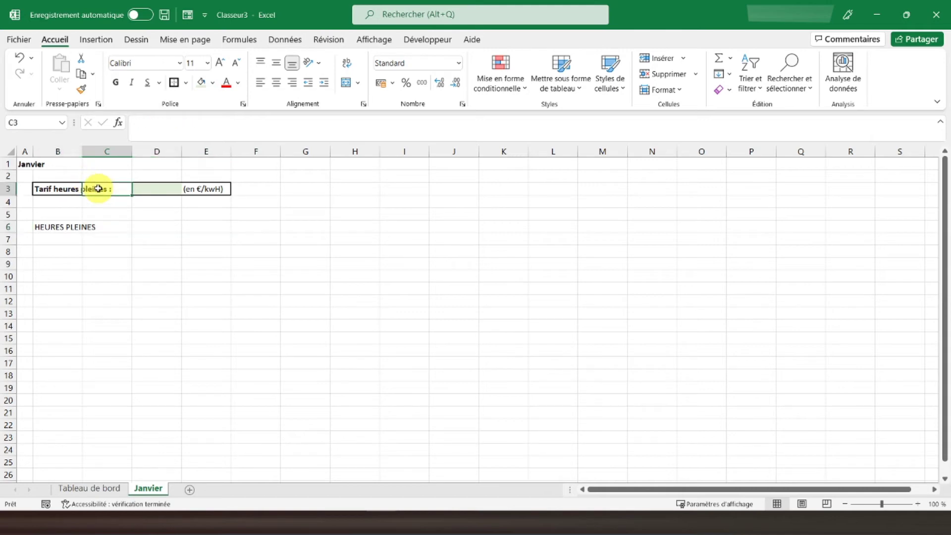
left_click(97, 151)
right_click(99, 151)
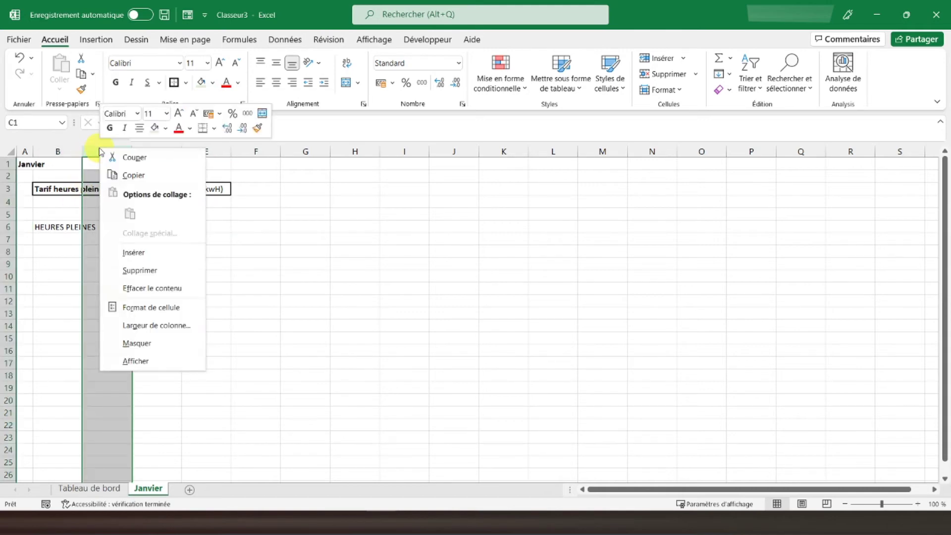
left_click(132, 272)
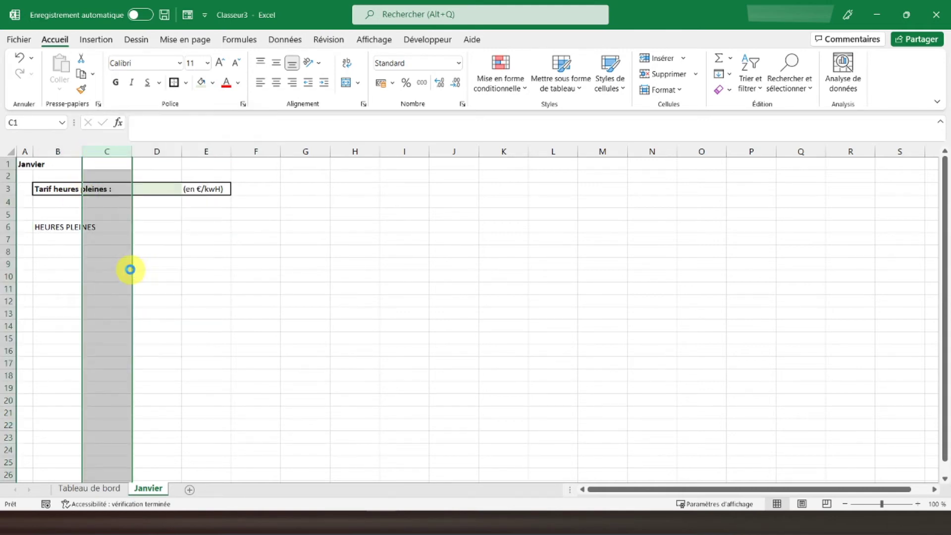
left_click(64, 225)
left_click_drag(83, 151, 132, 149)
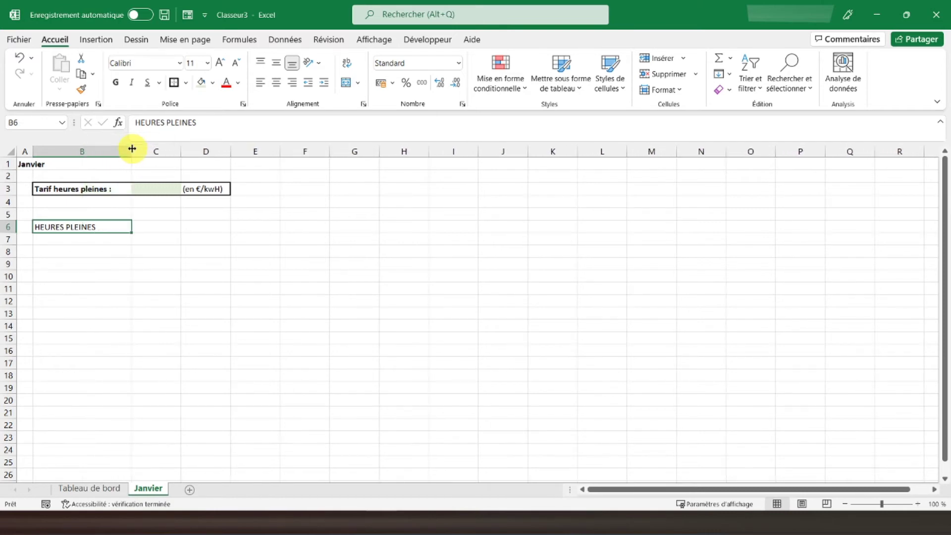
Merge and center B6:E6, and set the "HEURES PLEINES" title to bold at size 14.
left_click_drag(67, 227, 252, 224)
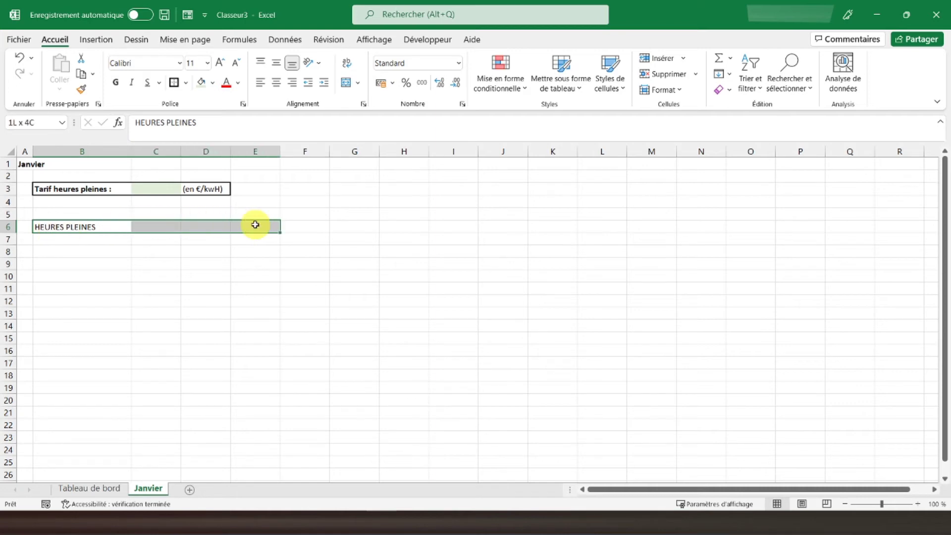
left_click(346, 82)
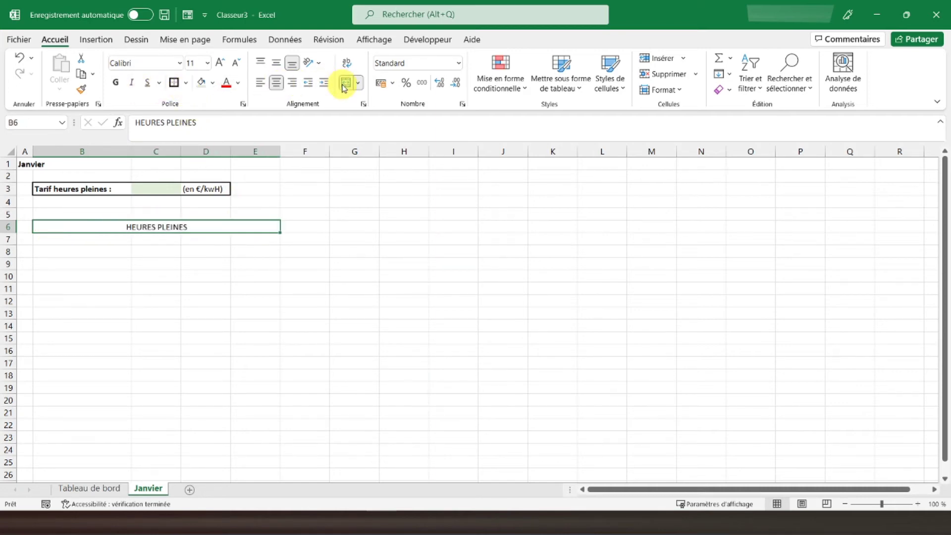
left_click(221, 66)
left_click(221, 66)
left_click(115, 82)
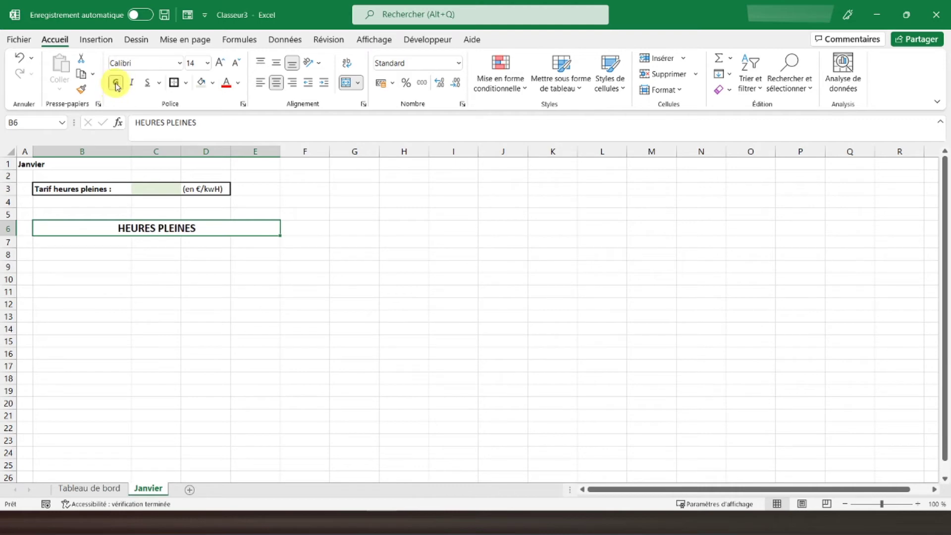
Give the merged "HEURES PLEINES" title a black fill and white text.
left_click(80, 252)
left_click(89, 231)
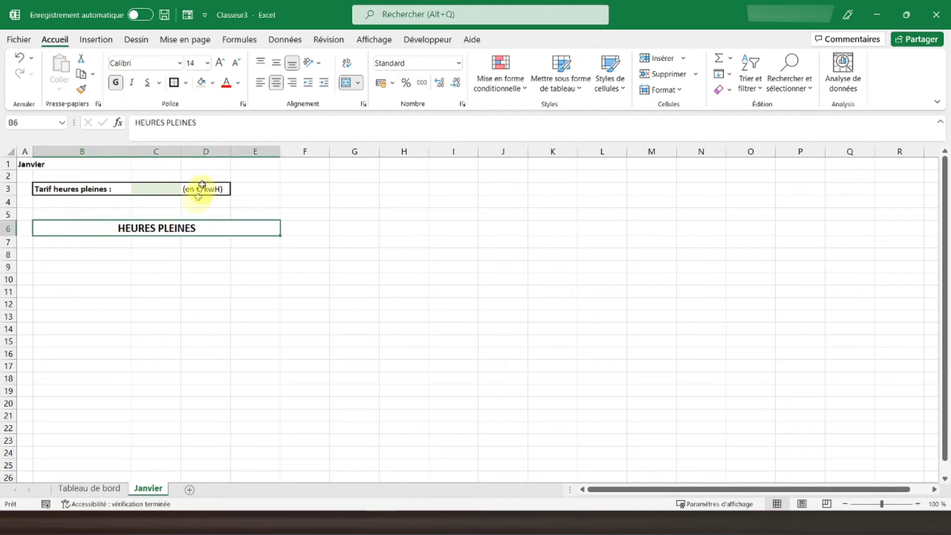
left_click(213, 83)
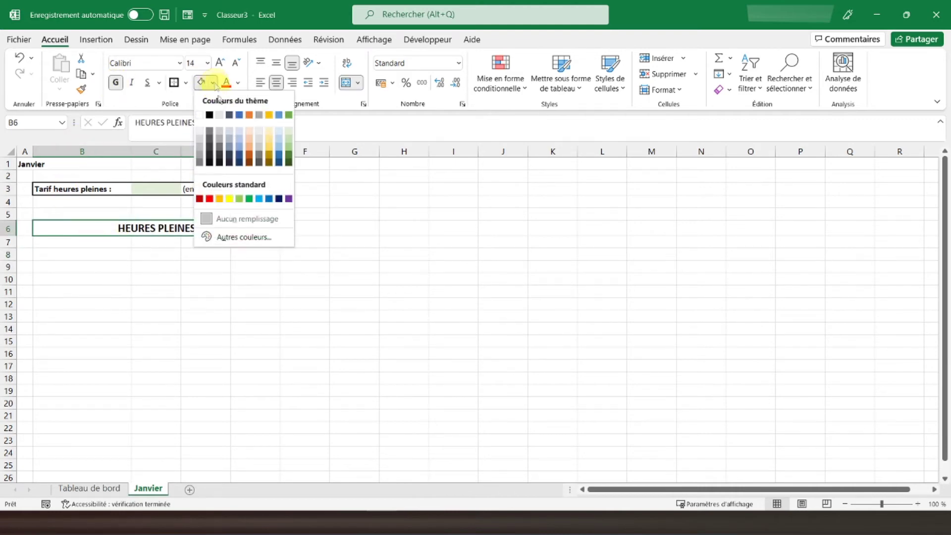
left_click(209, 114)
left_click(239, 88)
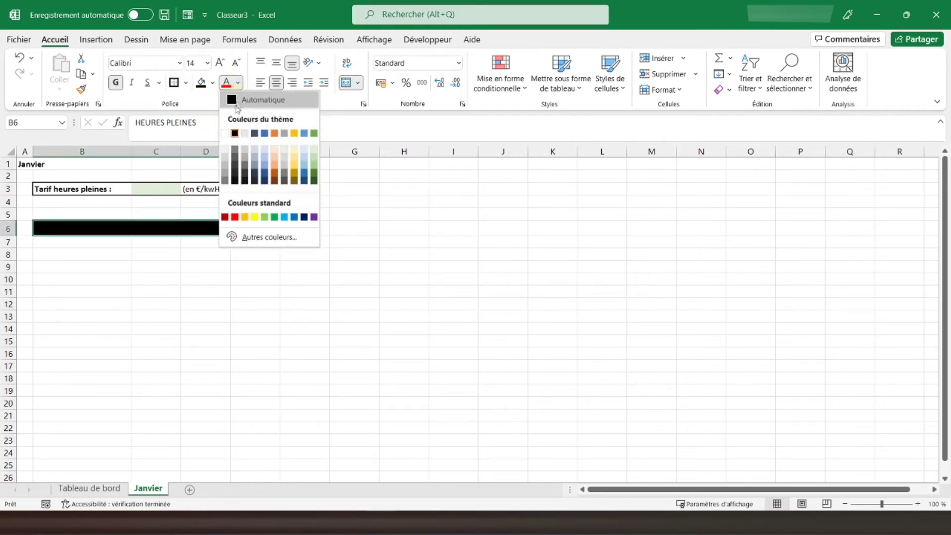
left_click(229, 132)
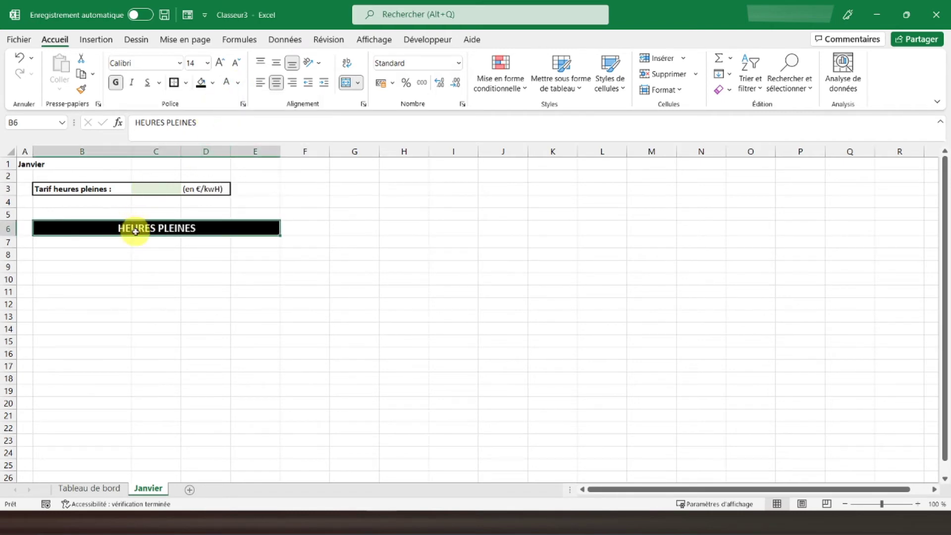
Enter the headers "Dates", "Relevé compteur", "Consommation" and "Prix à payer" in B8:E8, and widen columns C to E to fit them.
left_click(57, 255)
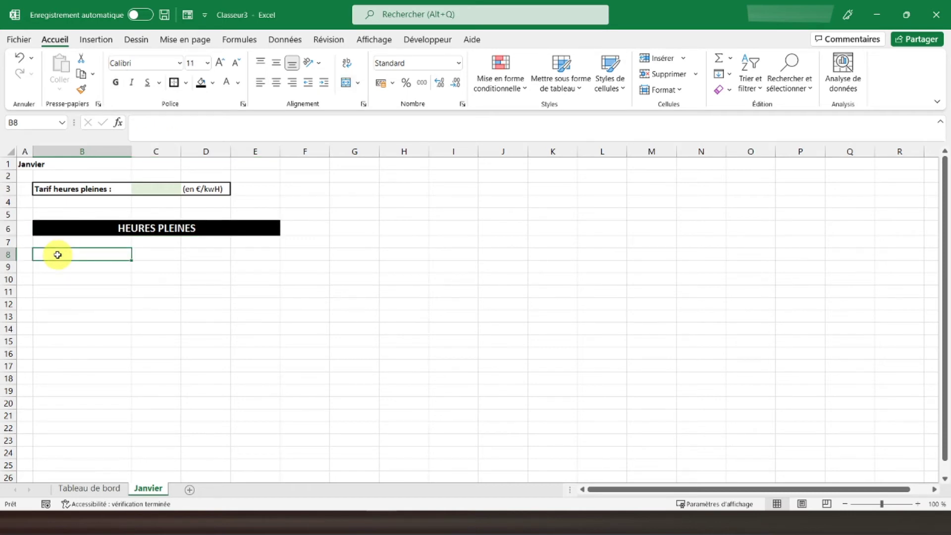
type("Dates")
key("Tab")
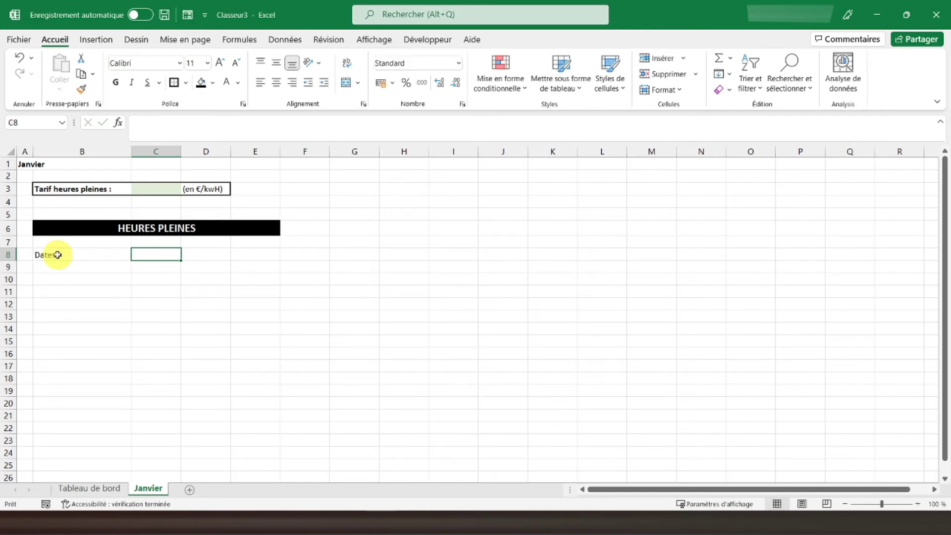
type("R")
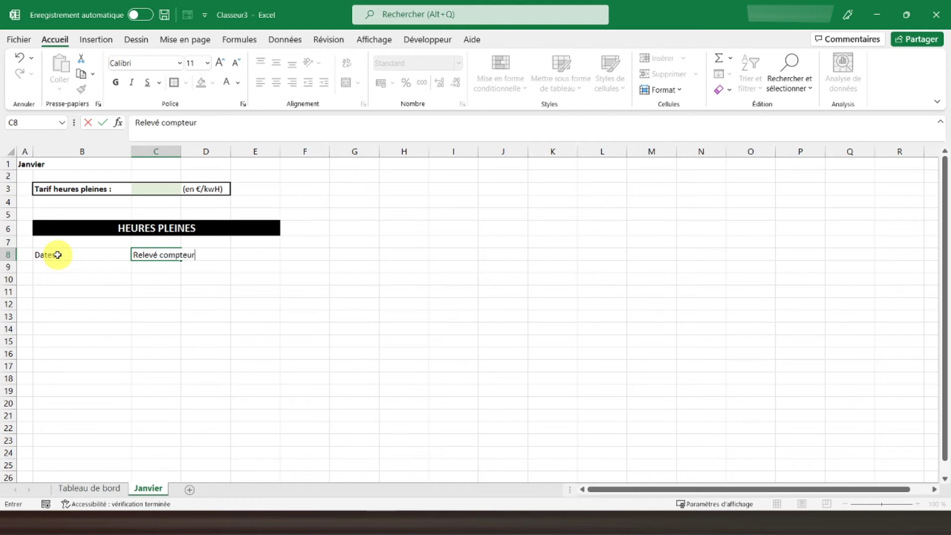
type("elevé compteur")
key("Tab")
type("C")
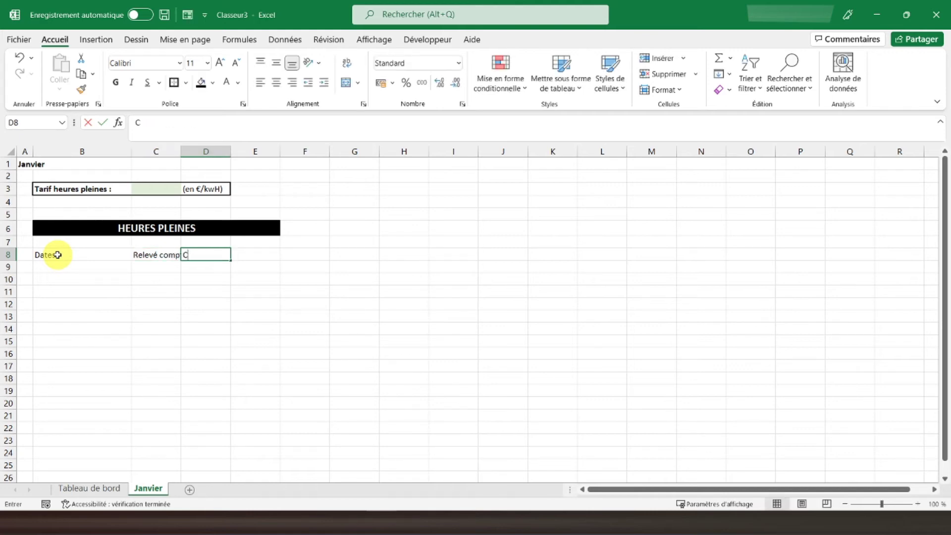
type("onsommation")
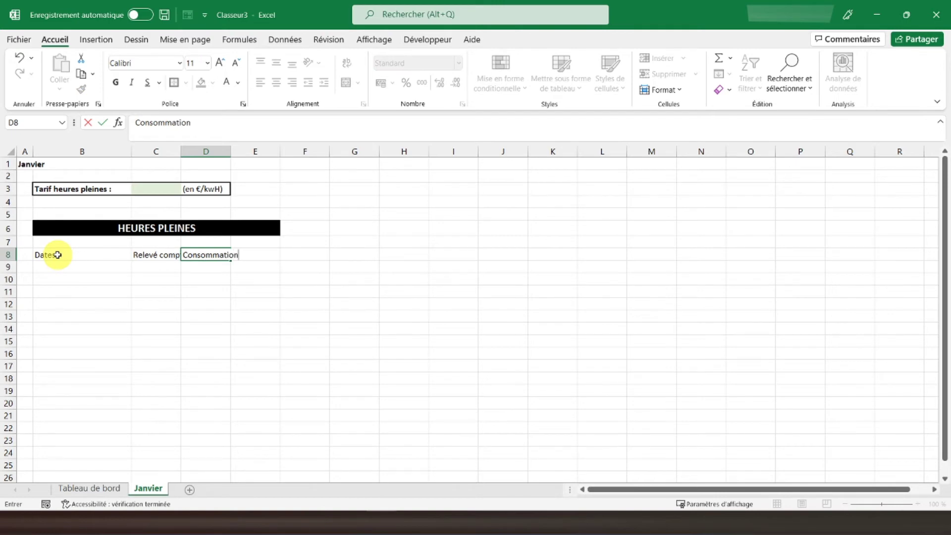
key("Tab")
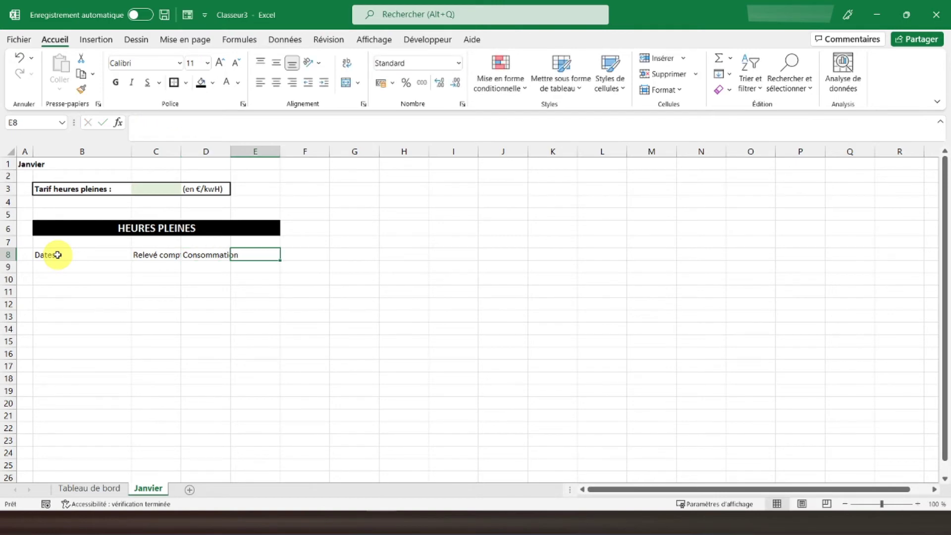
type("Prix à pay")
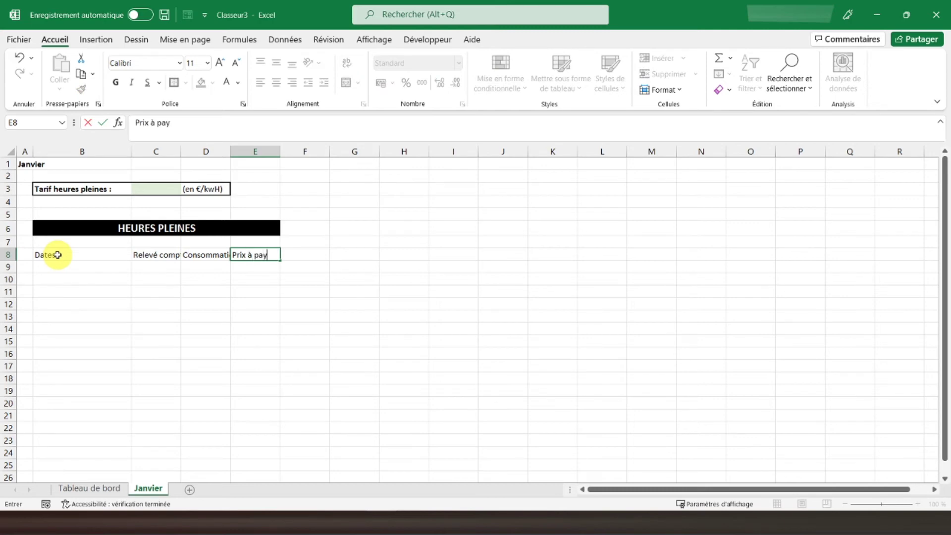
type("er")
key("Return")
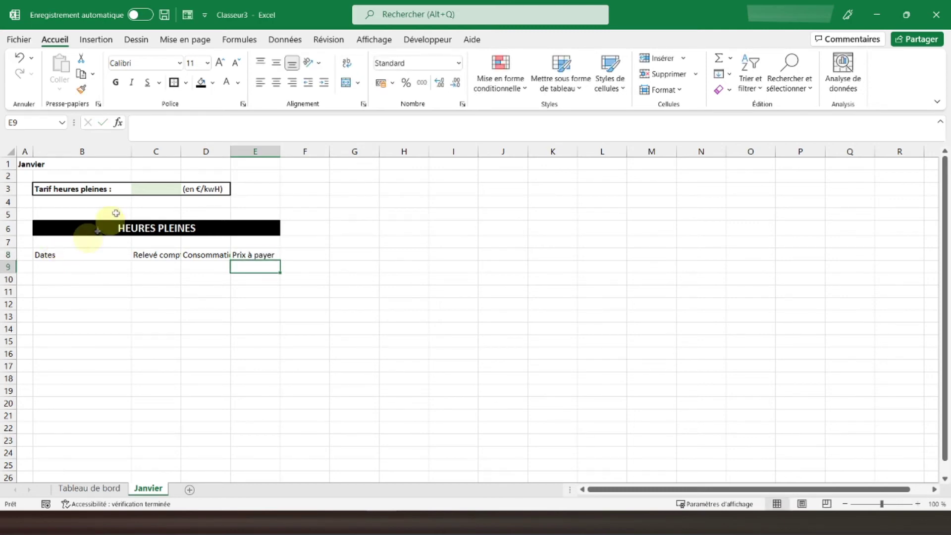
left_click_drag(181, 151, 265, 151)
left_click_drag(322, 151, 314, 151)
Center and bold the headers in B8:E8, with white text on a black fill.
left_click_drag(63, 255, 273, 254)
left_click(278, 83)
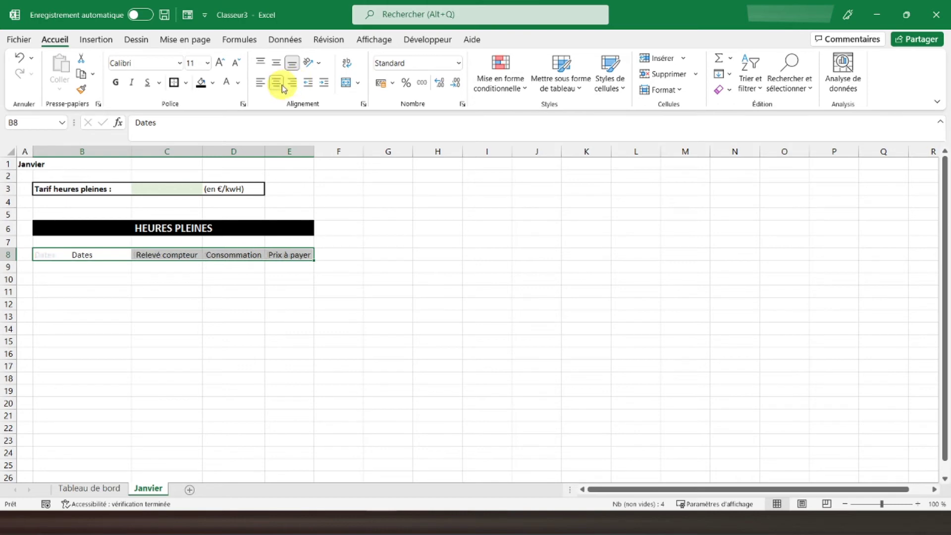
left_click(116, 82)
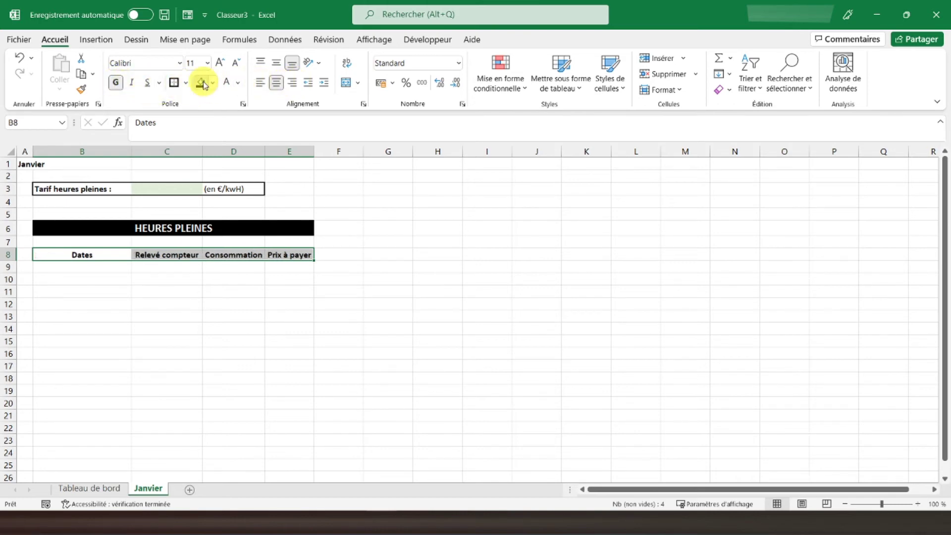
left_click(201, 84)
left_click(226, 83)
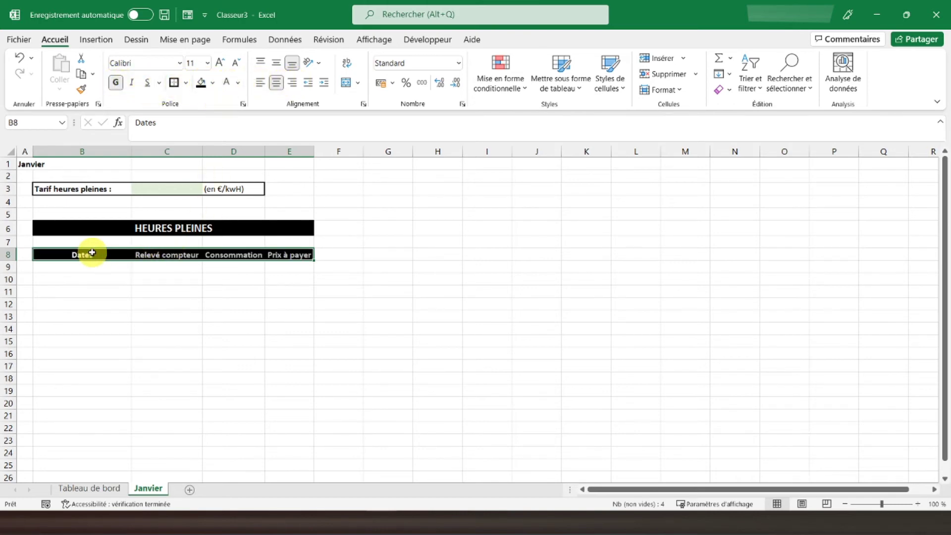
Apply a thick outside border around the table in columns B to E, from the row 8 headers down through the entry rows.
left_click(90, 303)
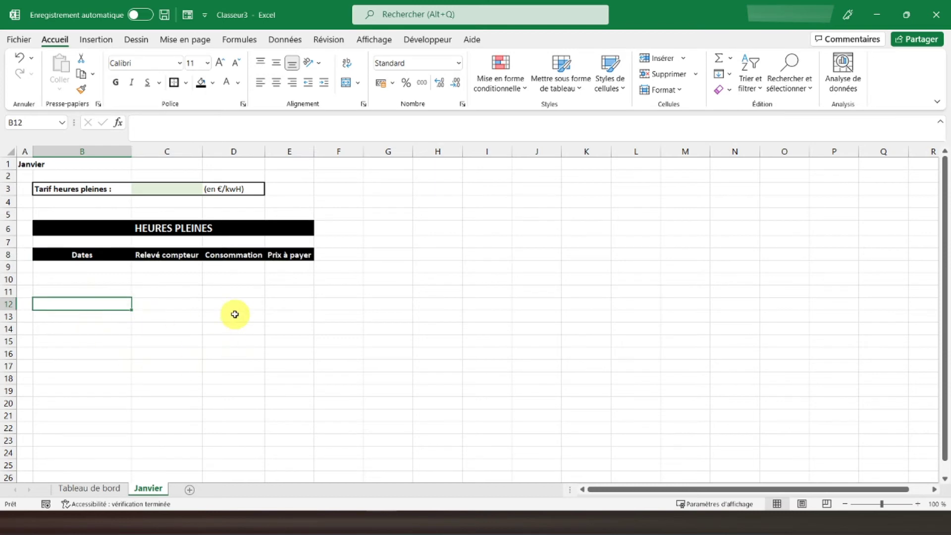
scroll(235, 314, "down", 2)
left_click(84, 177)
left_click_drag(83, 177, 304, 373)
scroll(304, 373, "up", 7)
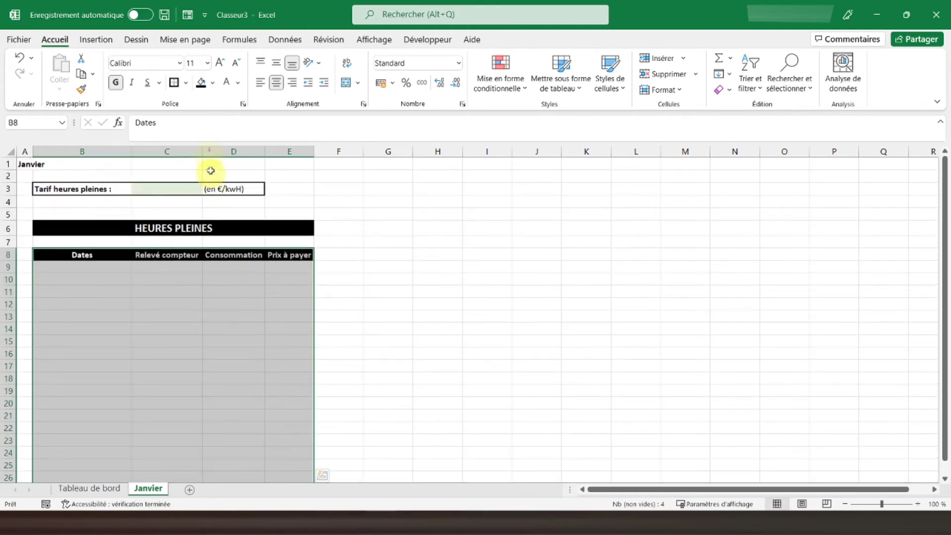
left_click(174, 82)
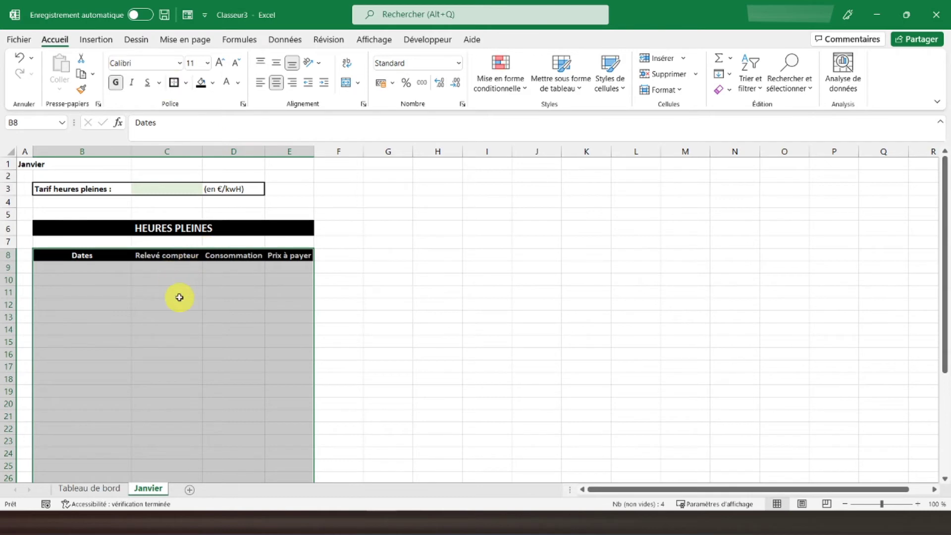
scroll(179, 297, "down", 1)
scroll(186, 290, "up", 1)
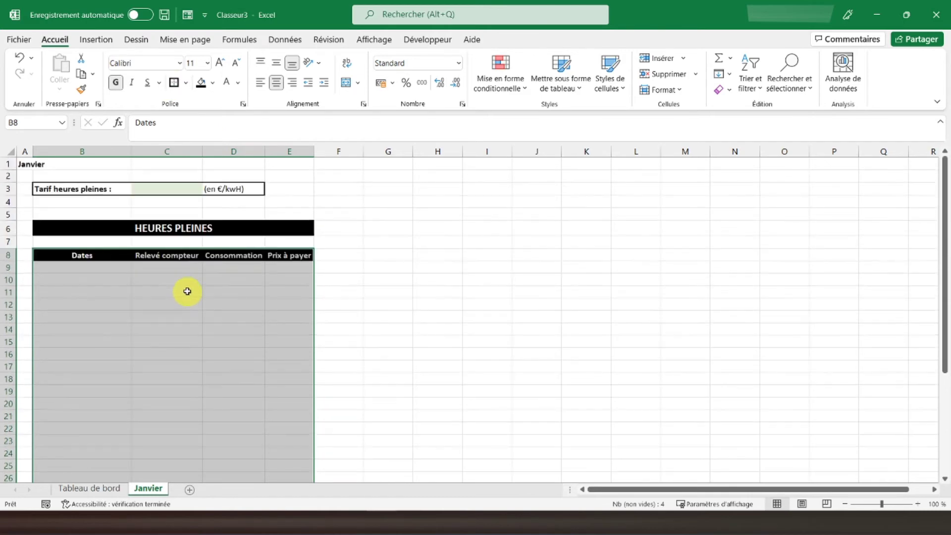
Fill cells D9:E9 with dark grey.
left_click_drag(218, 267, 308, 267)
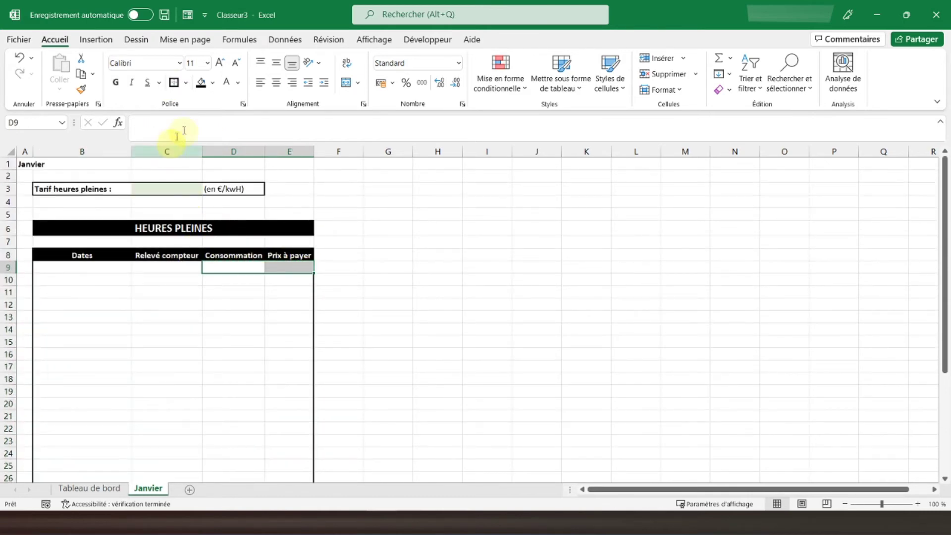
left_click(212, 83)
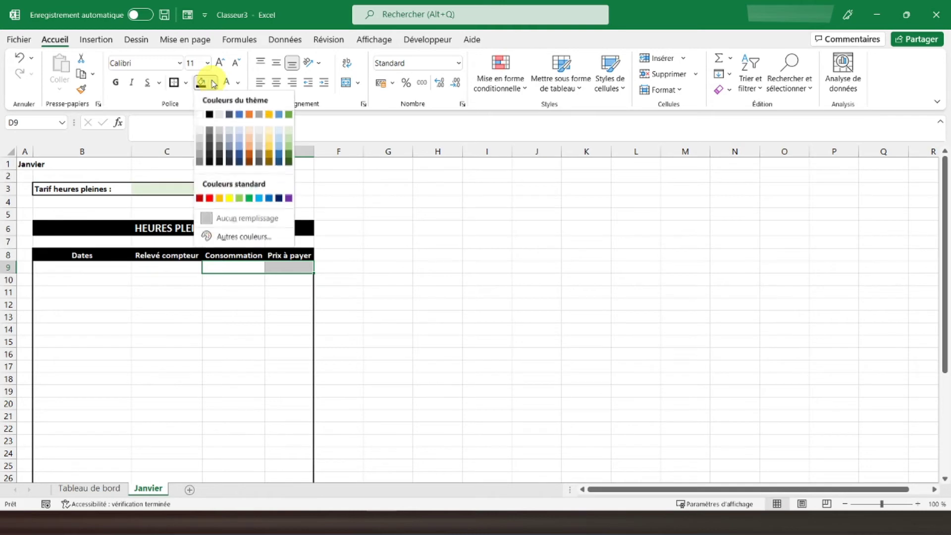
left_click(210, 132)
Apply dashed inside borders to the table's entry rows in columns B to E, from row 9 down to row 38.
scroll(176, 257, "down", 2)
scroll(148, 252, "up", 2)
left_click_drag(77, 263, 263, 339)
scroll(263, 339, "up", 4)
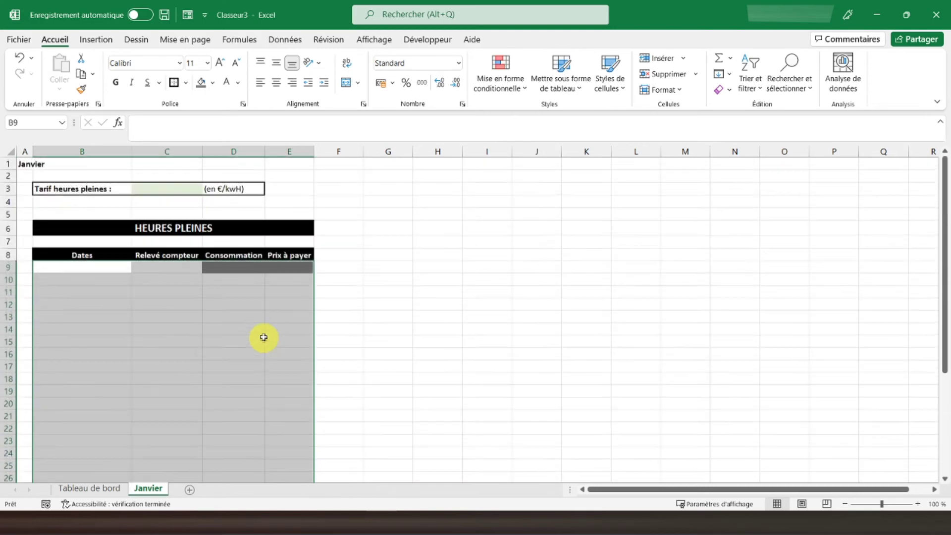
left_click(186, 83)
left_click(220, 463)
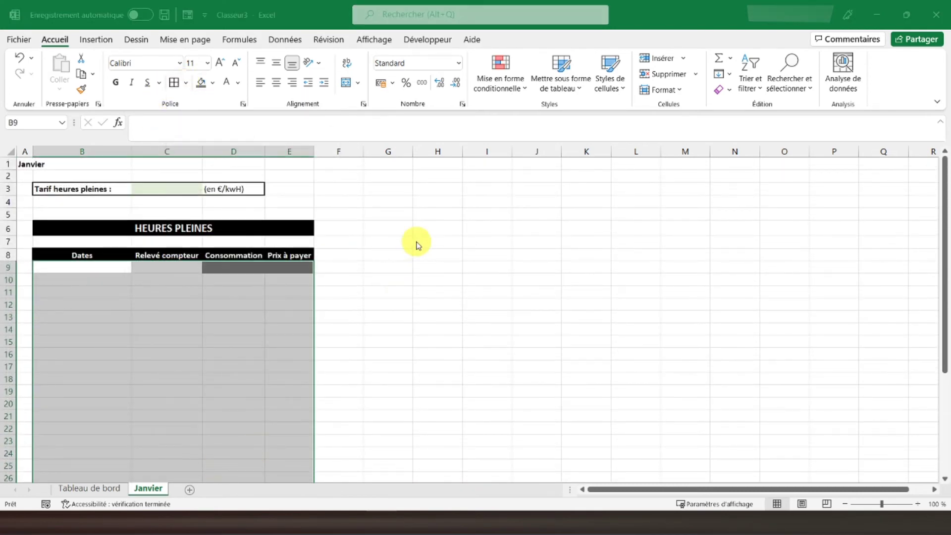
left_click(163, 151)
left_click(344, 136)
left_click(388, 357)
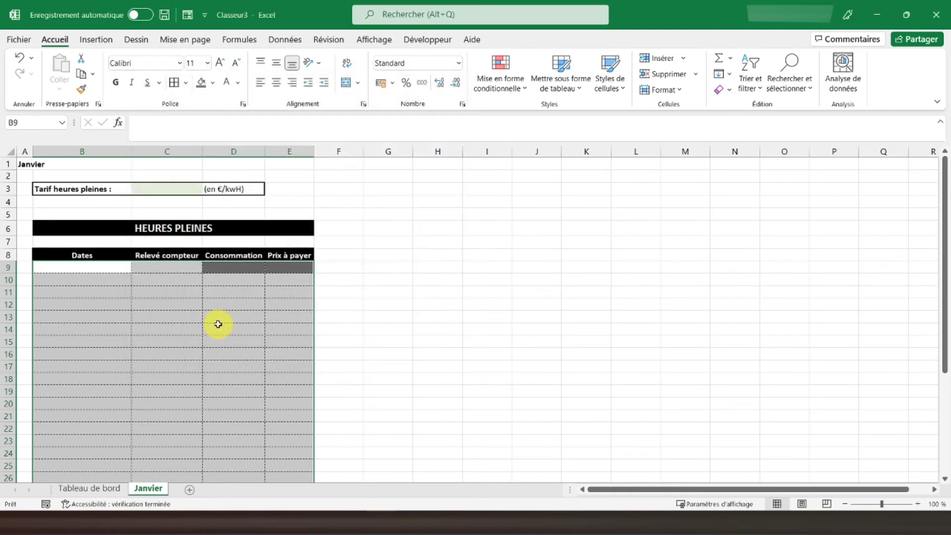
left_click(220, 327)
scroll(90, 258, "down", 3)
scroll(47, 220, "up", 3)
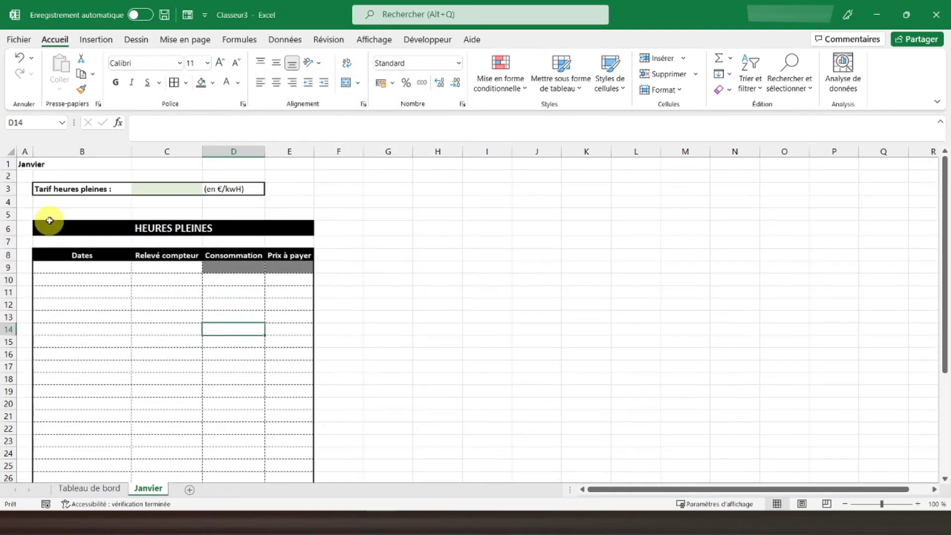
Center the contents of the entry cells B9:E38 horizontally.
left_click(72, 266)
scroll(106, 281, "down", 6)
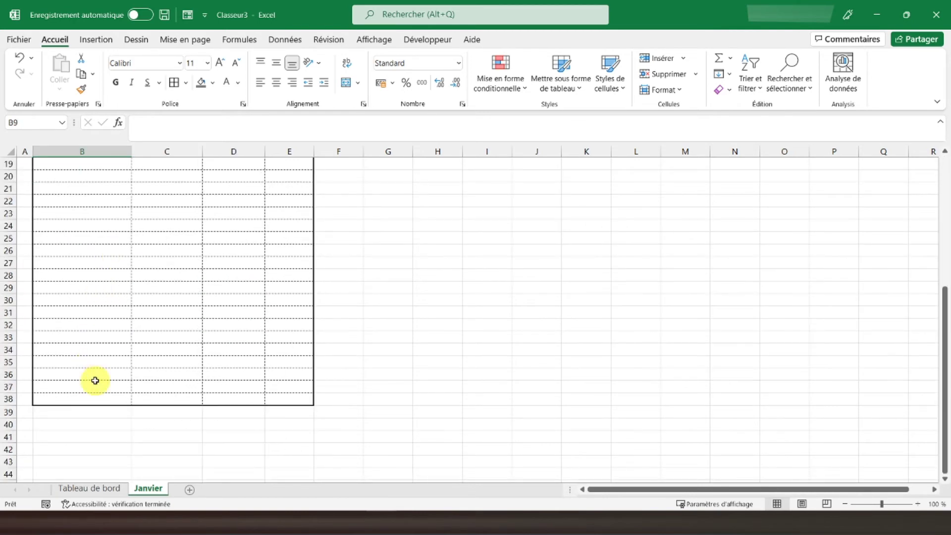
left_click_drag(91, 395, 281, 268)
left_click(274, 84)
scroll(272, 149, "down", 8)
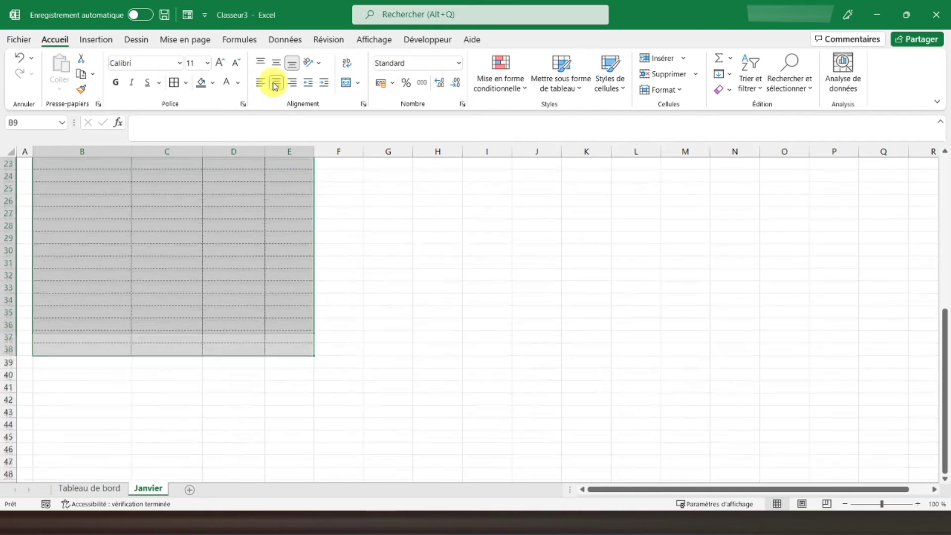
scroll(159, 246, "up", 5)
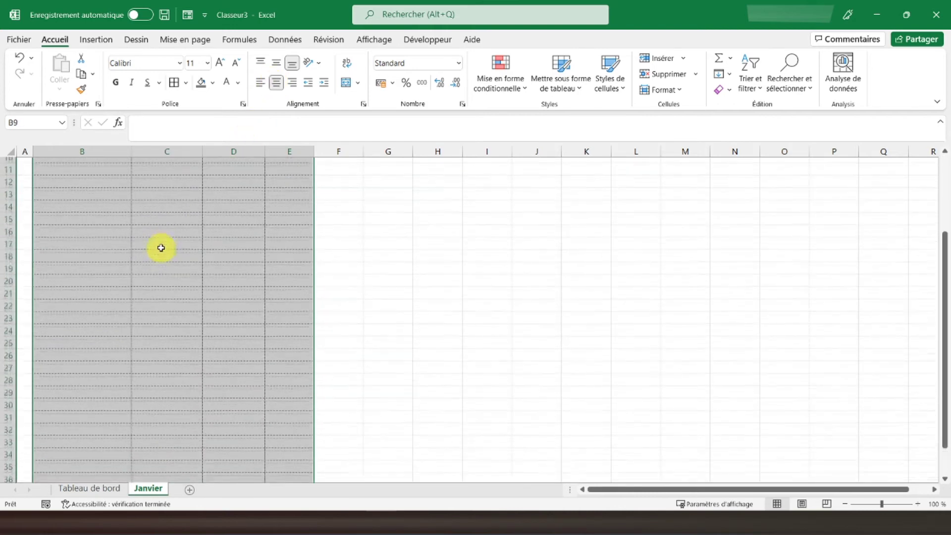
Apply the Date number format to column B.
left_click(93, 150)
right_click(89, 213)
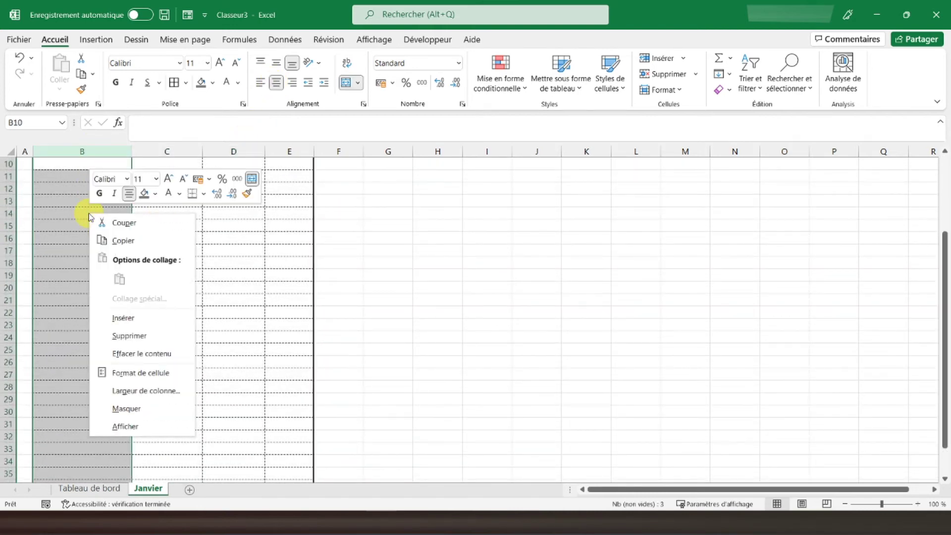
left_click(136, 372)
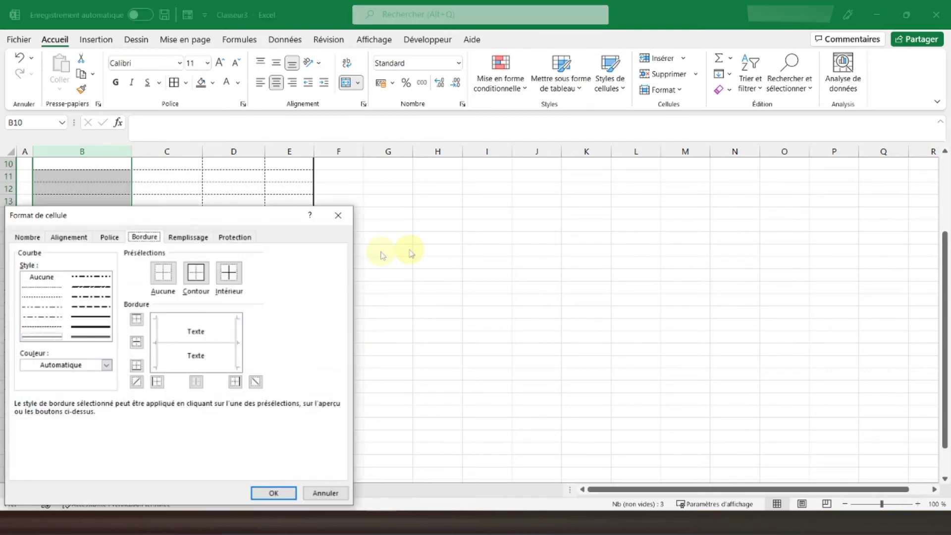
left_click(28, 237)
left_click(30, 296)
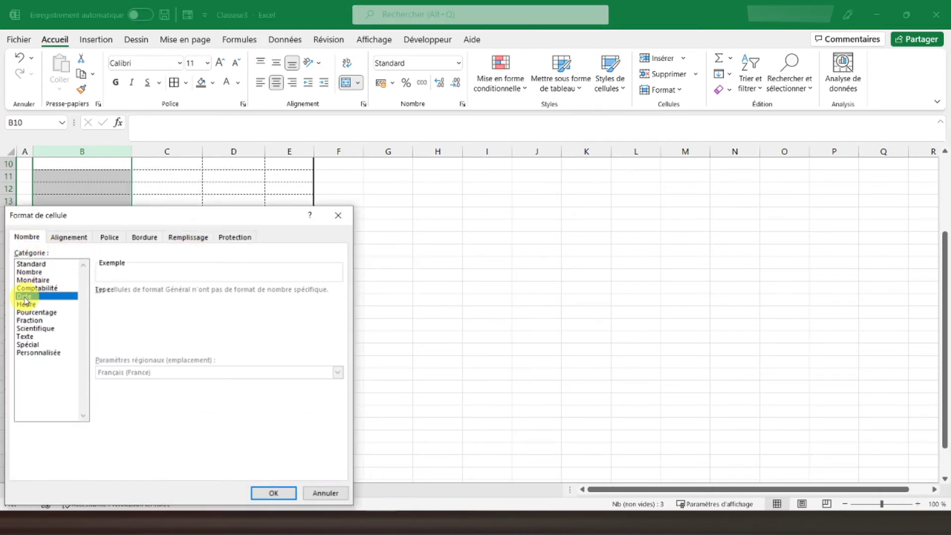
left_click(274, 492)
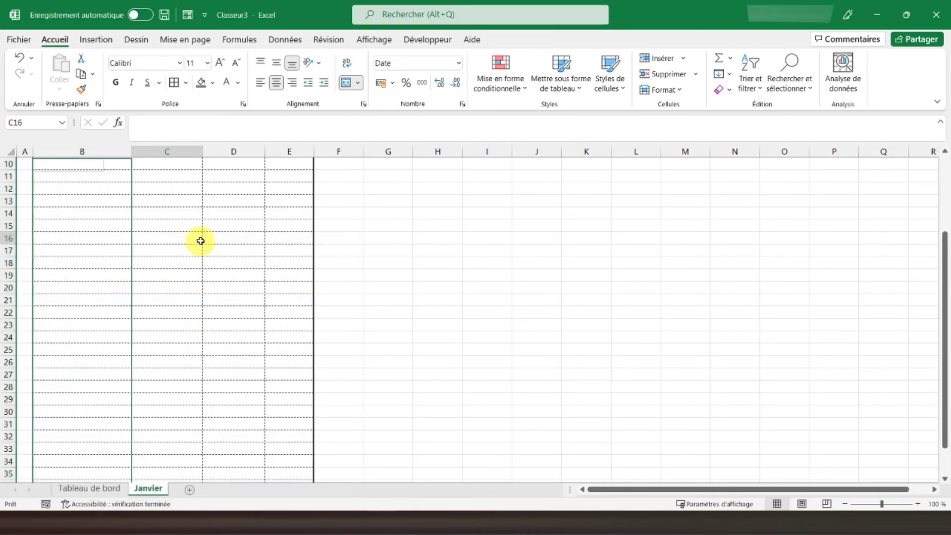
left_click(198, 239)
scroll(201, 241, "up", 3)
left_click(291, 150)
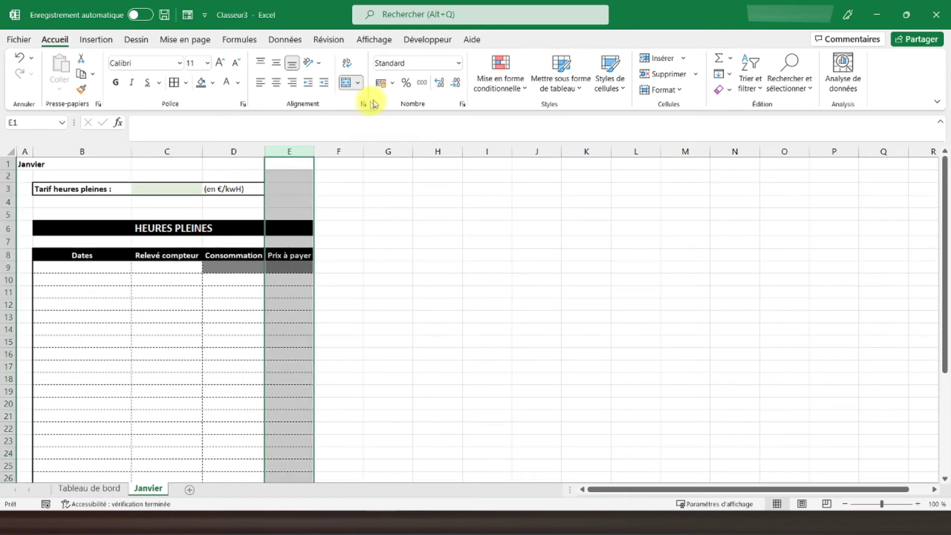
left_click(224, 281)
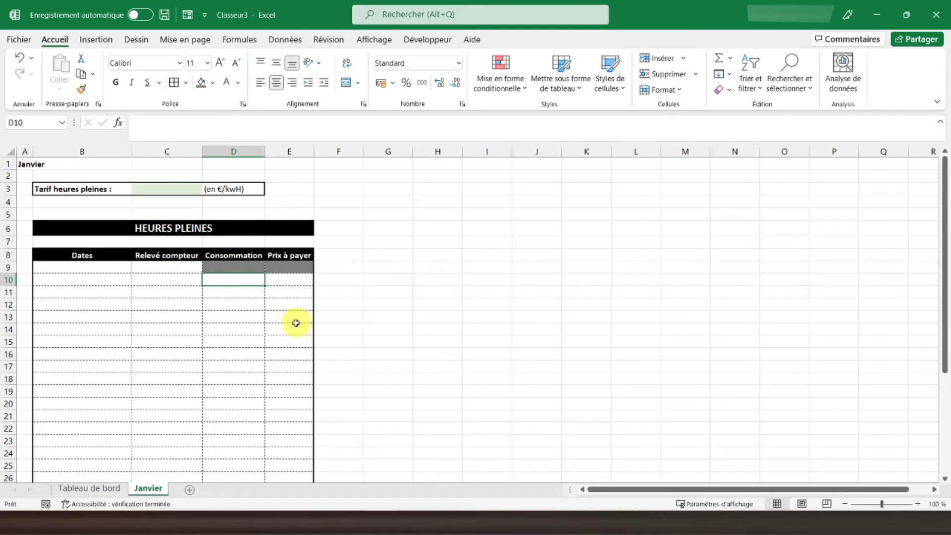
left_click(255, 231)
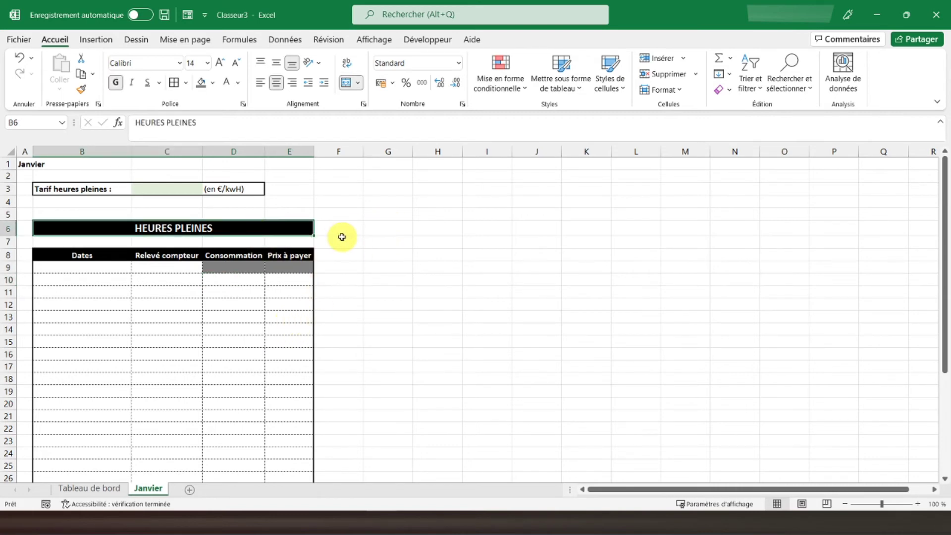
Narrow column F into a thin spacer column beside the HEURES PLEINES table.
left_click(339, 152)
right_click(337, 156)
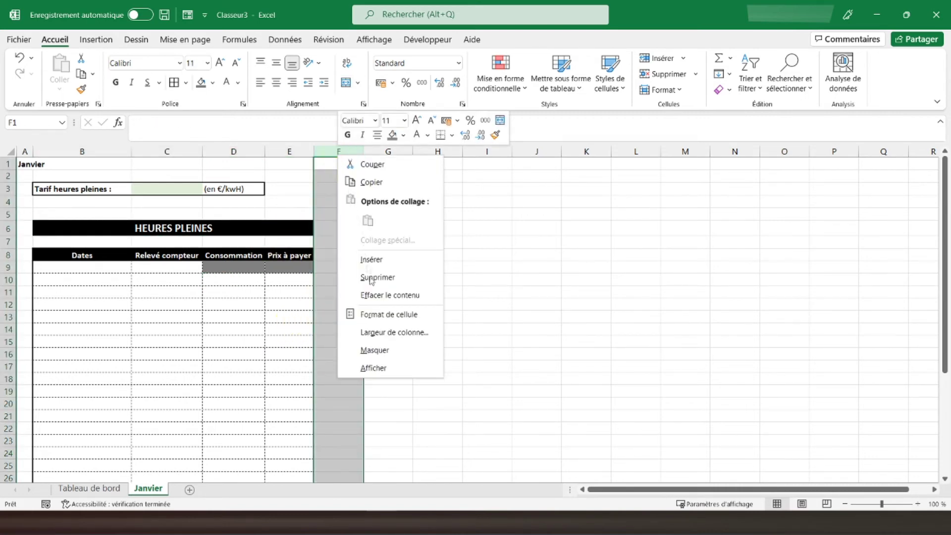
left_click(393, 332)
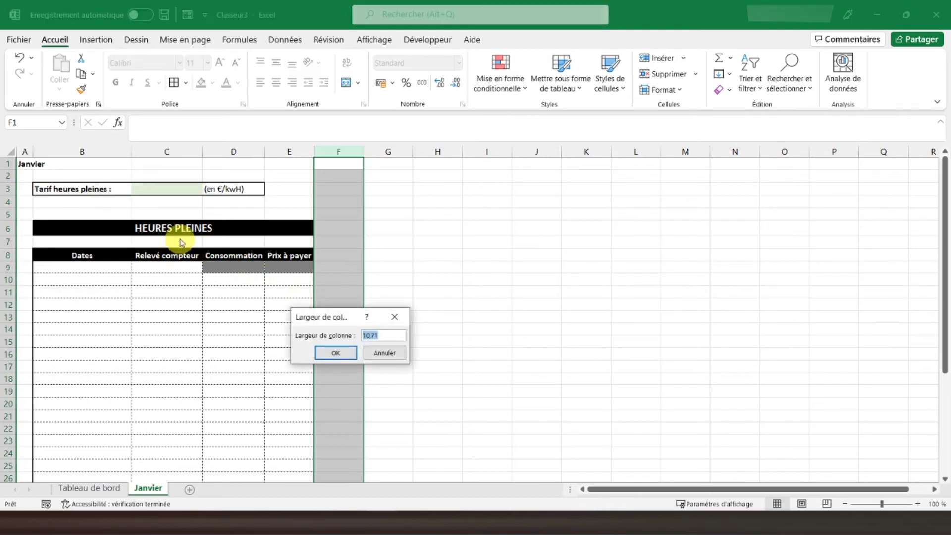
key("Return")
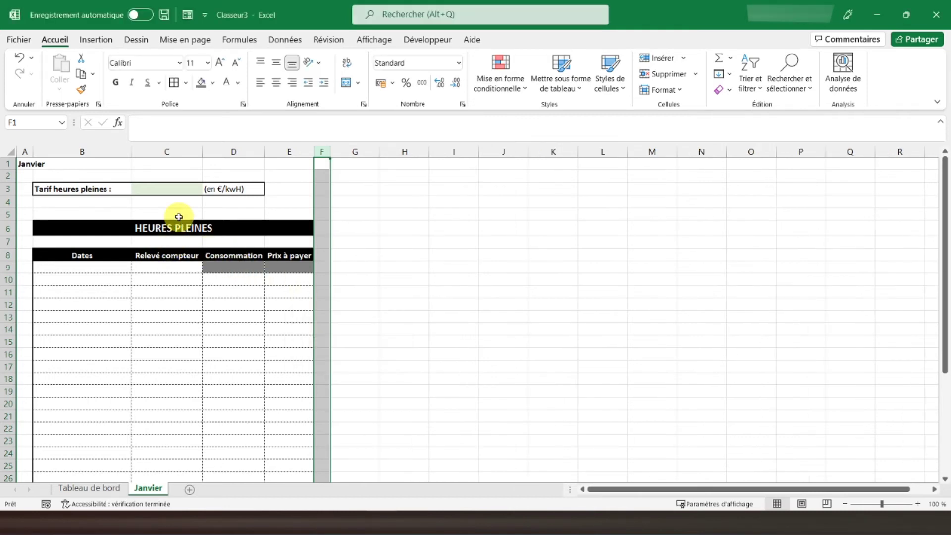
left_click(100, 254)
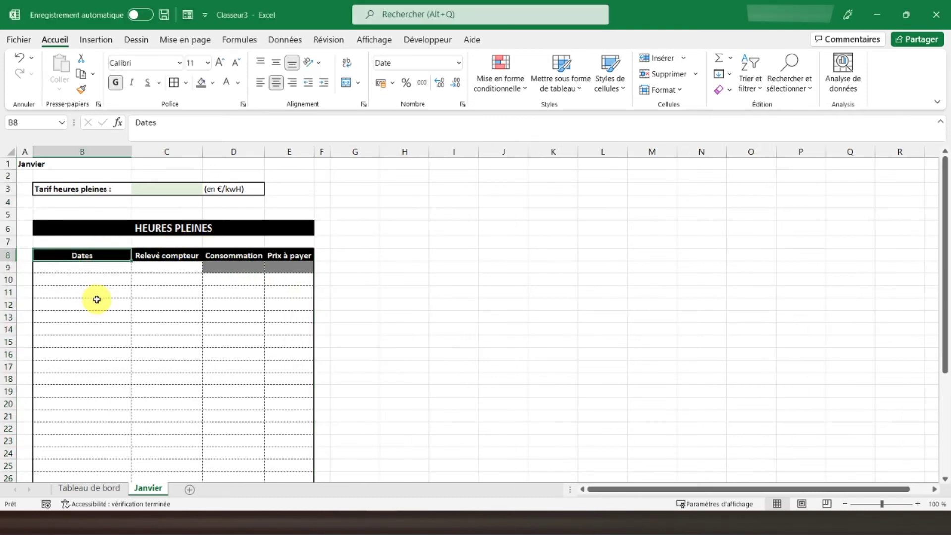
Copy columns B to E and paste them starting at column G to duplicate the HEURES PLEINES table.
left_click_drag(70, 151, 281, 170)
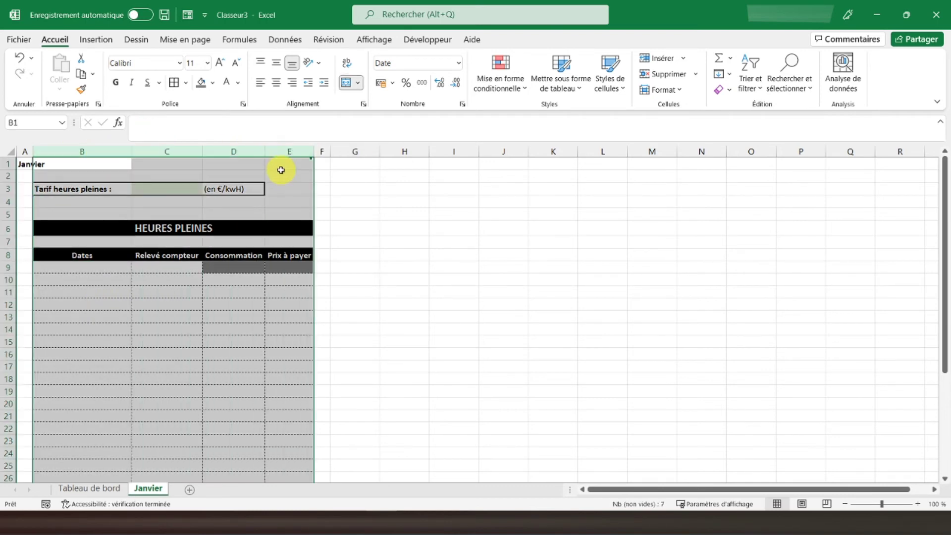
right_click(284, 177)
left_click(318, 203)
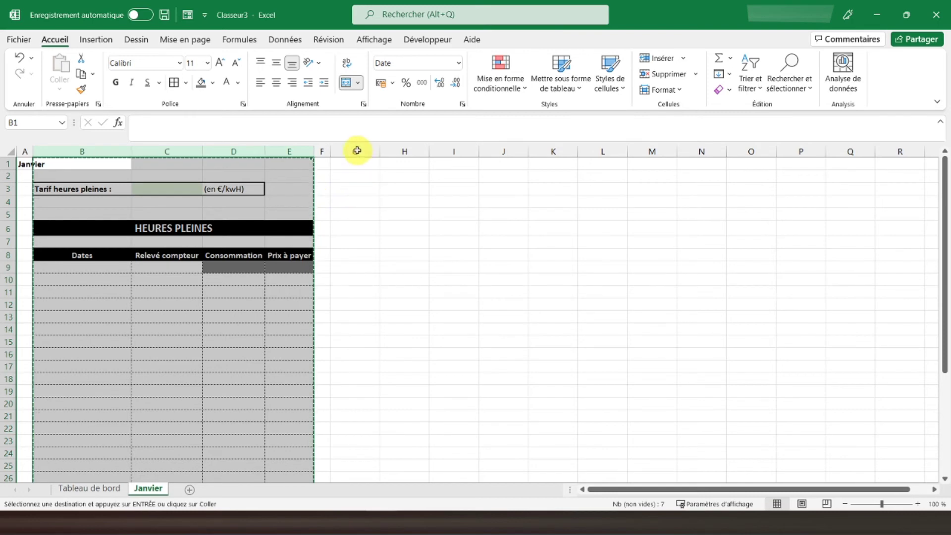
left_click(355, 150)
right_click(355, 150)
left_click(387, 216)
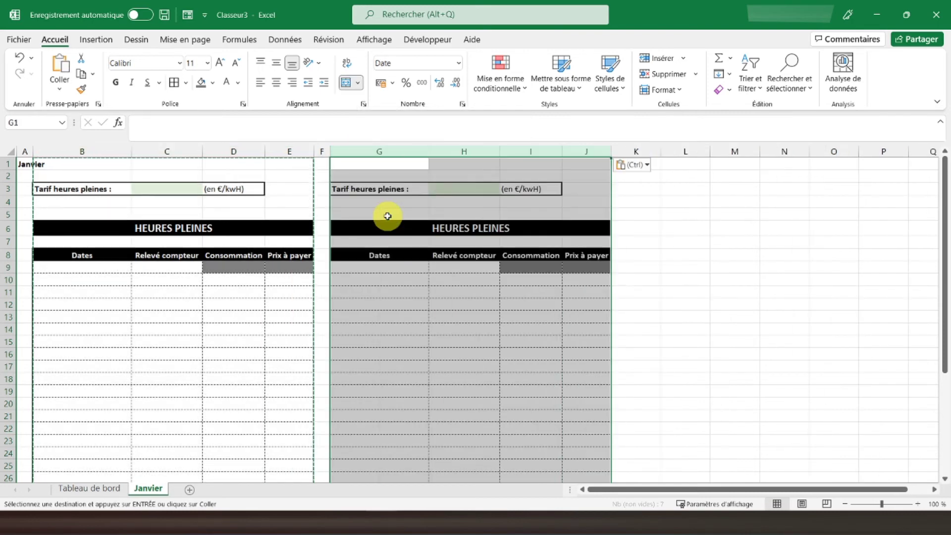
Clear the copied tariff line in G3:I3, removing its text, borders and fill color.
left_click(380, 188)
left_click_drag(379, 188, 530, 188)
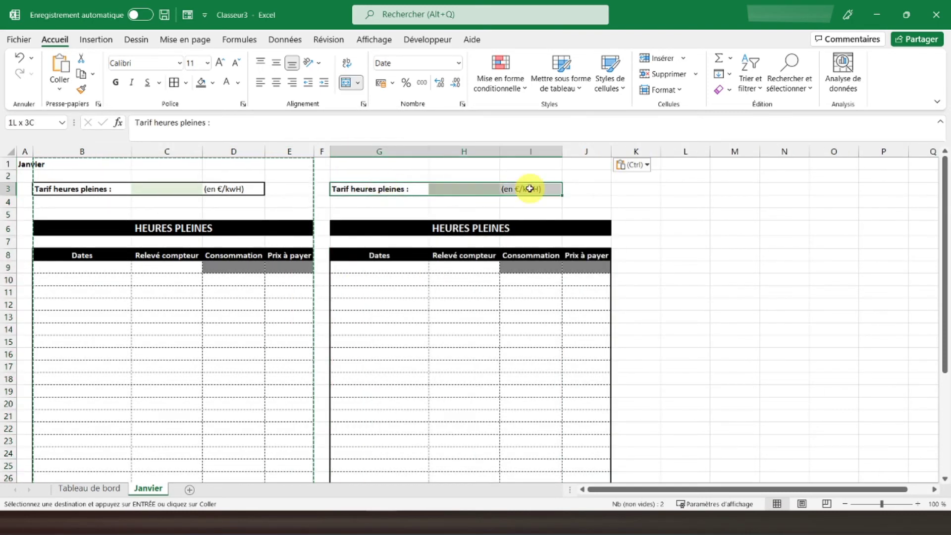
key("Delete")
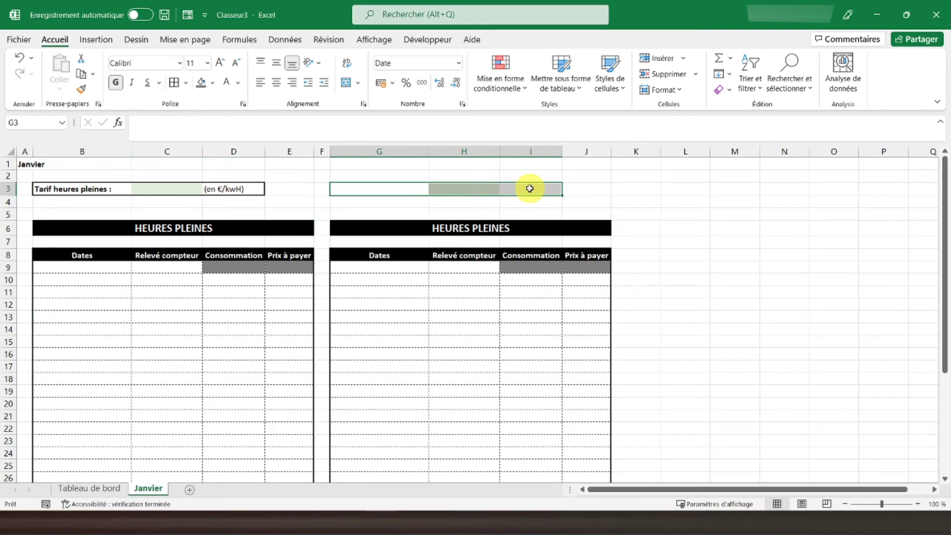
left_click(186, 82)
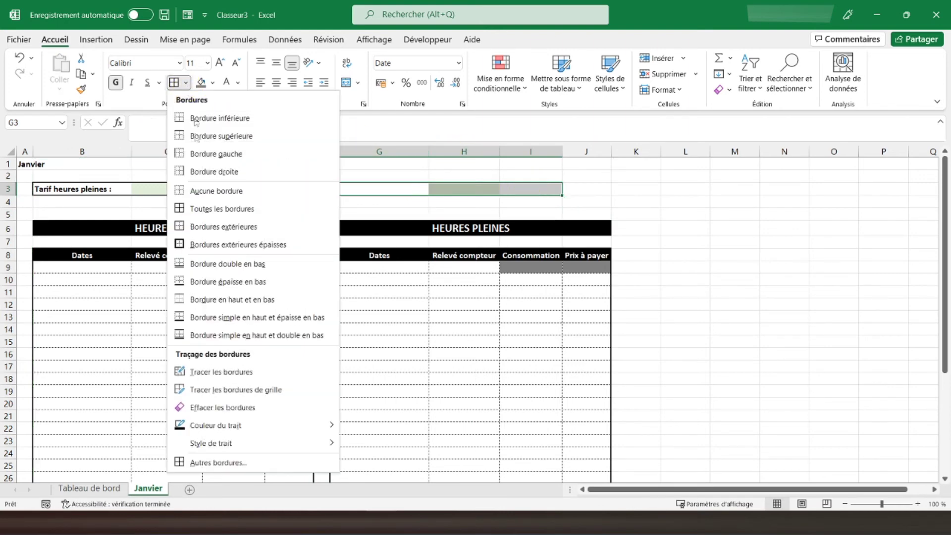
left_click(212, 192)
left_click(213, 83)
left_click(227, 220)
left_click(403, 265)
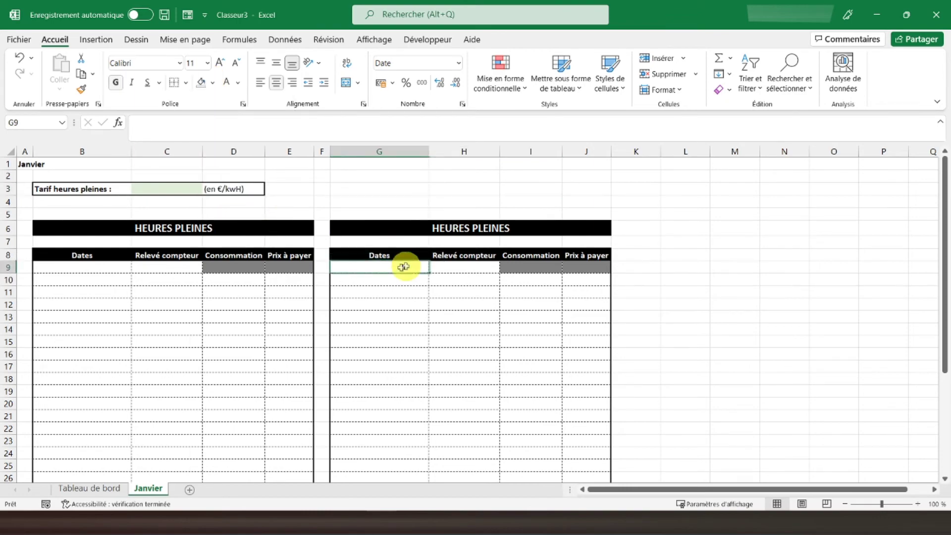
scroll(377, 280, "down", 1)
scroll(377, 277, "up", 1)
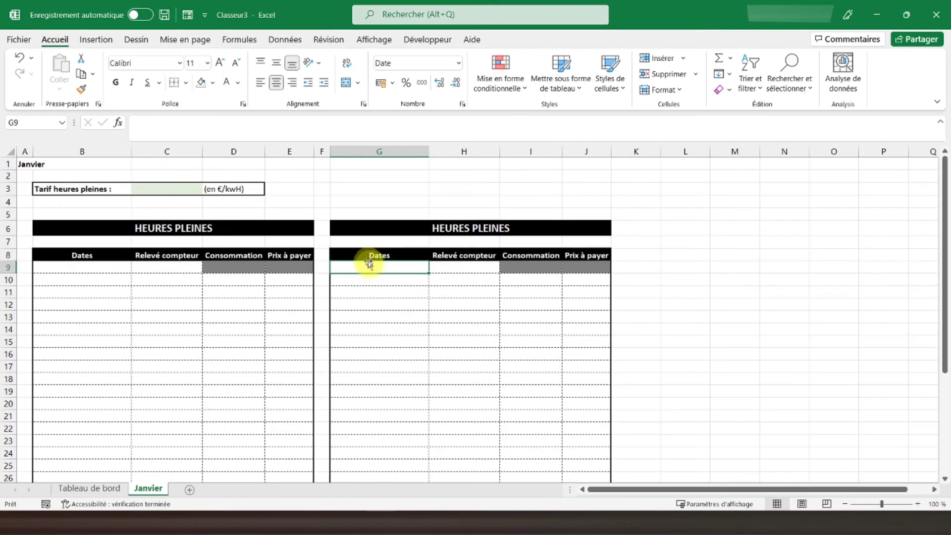
Change the copied table's title in G6 to "HEURES CREUSES".
left_click_drag(371, 250, 572, 256)
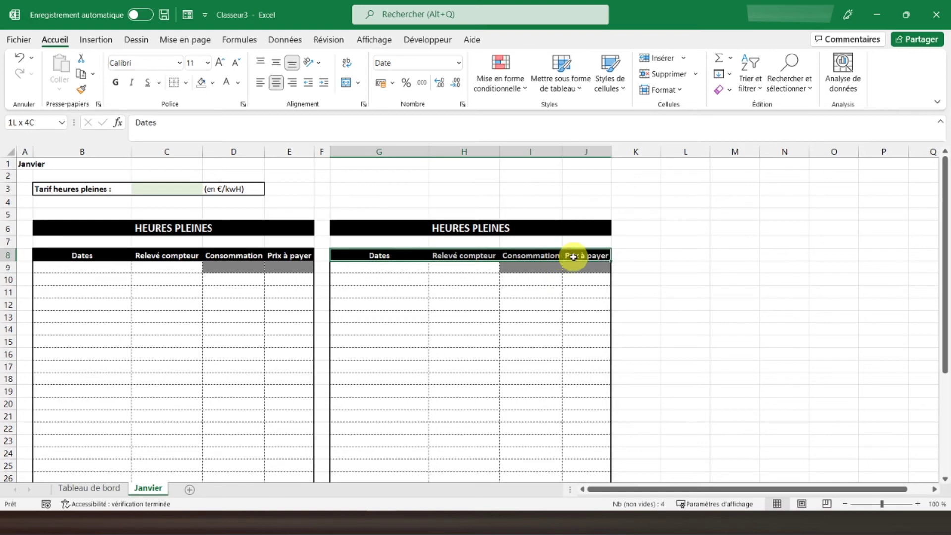
left_click(418, 228)
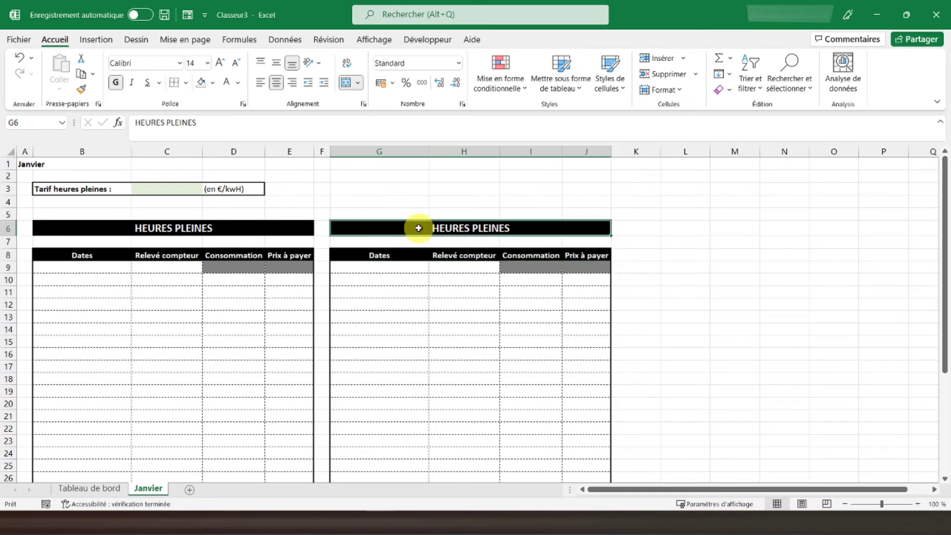
double_click(207, 123)
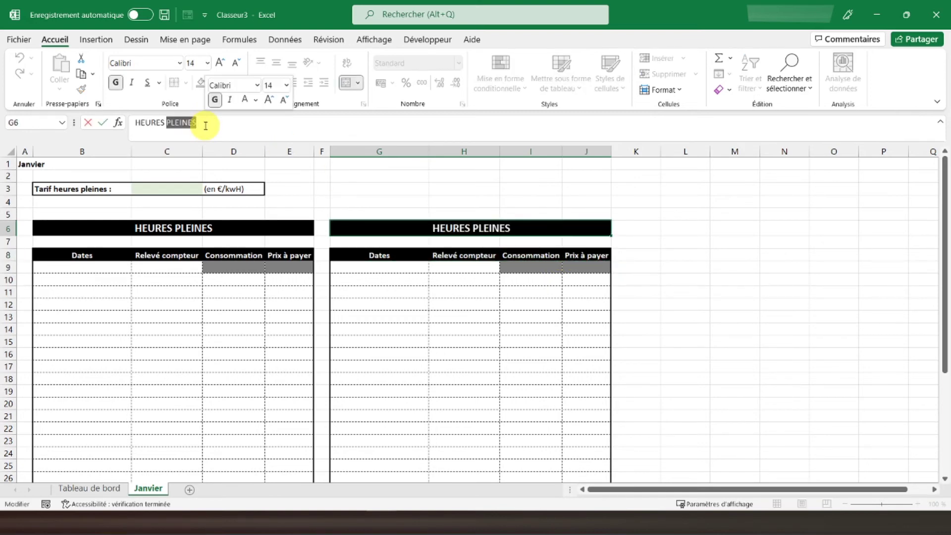
type("CREUS")
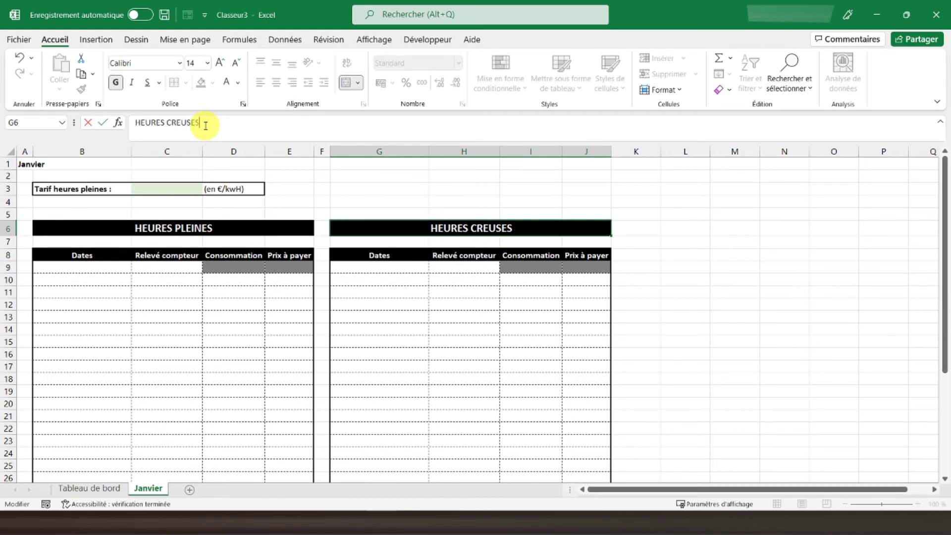
key("Return")
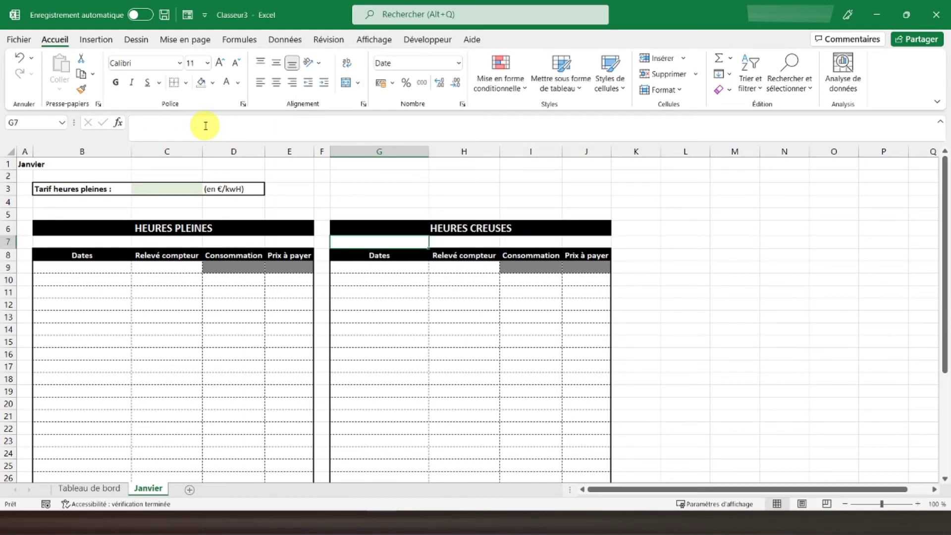
Give the HEURES CREUSES title a white fill and black text.
left_click(370, 228)
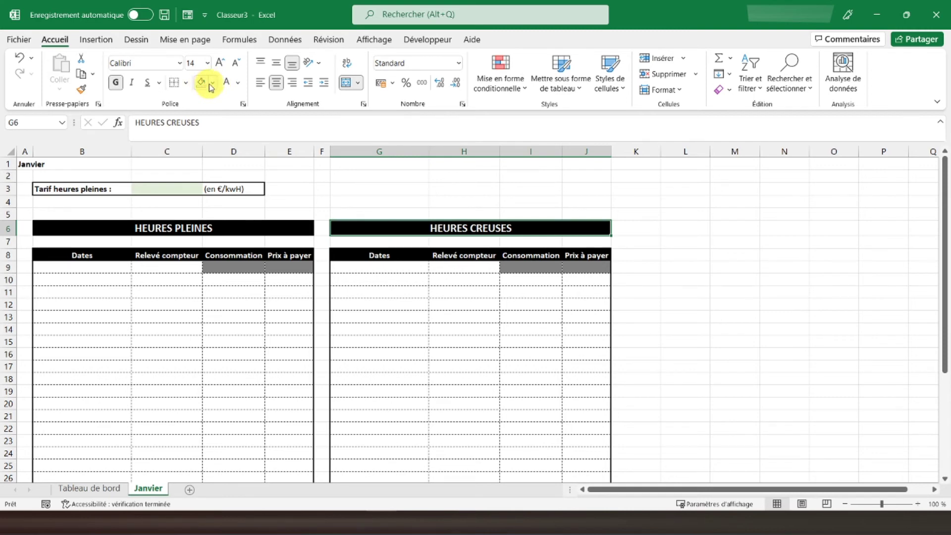
left_click(212, 83)
left_click(200, 116)
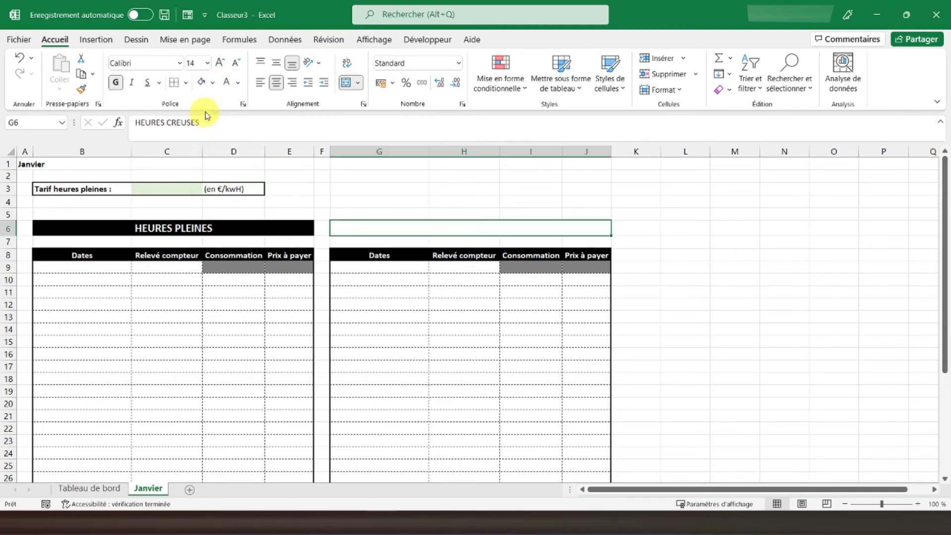
left_click(238, 83)
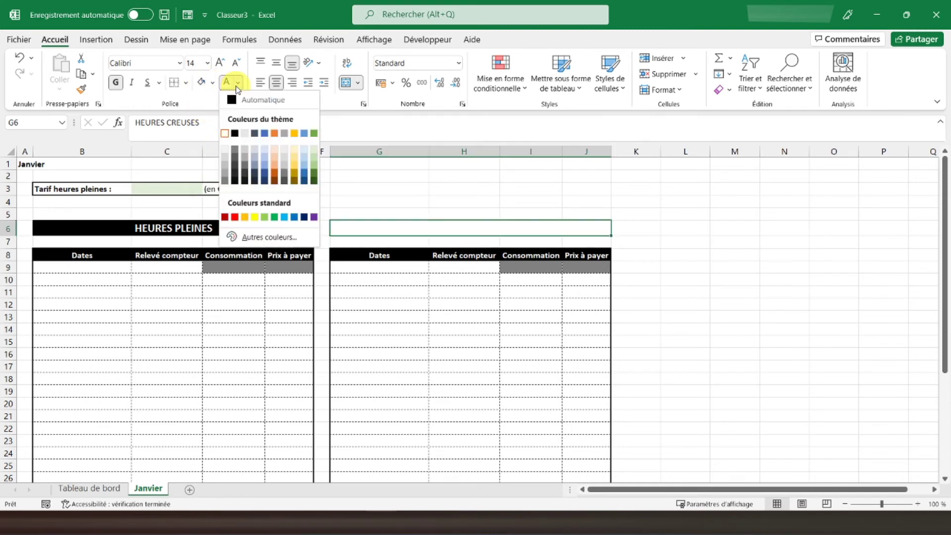
left_click(234, 132)
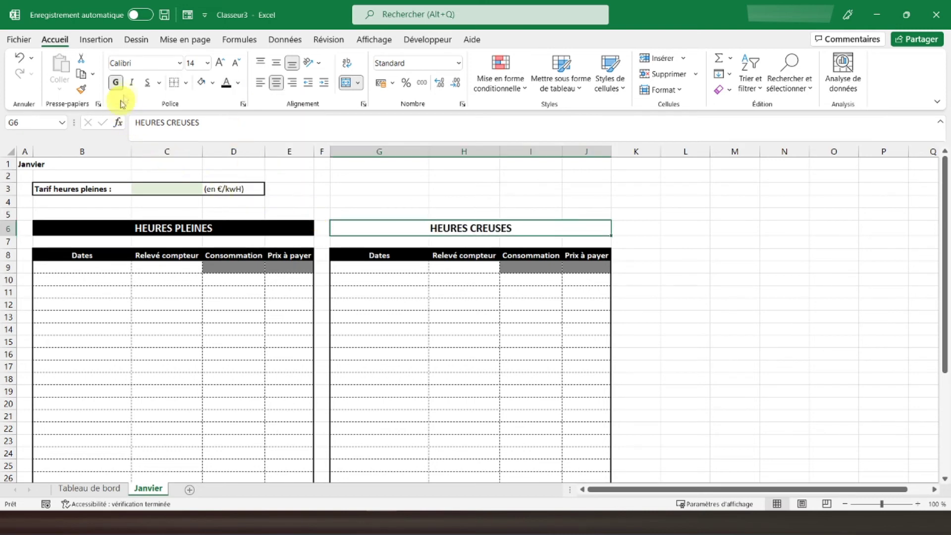
Add a thick outside border around the HEURES CREUSES title in G6:J6.
left_click(187, 84)
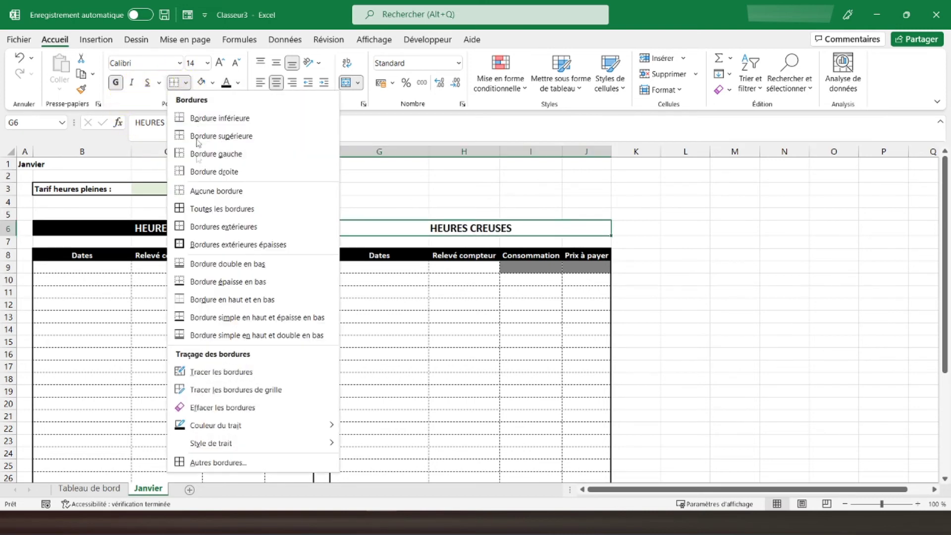
left_click(200, 243)
left_click(371, 284)
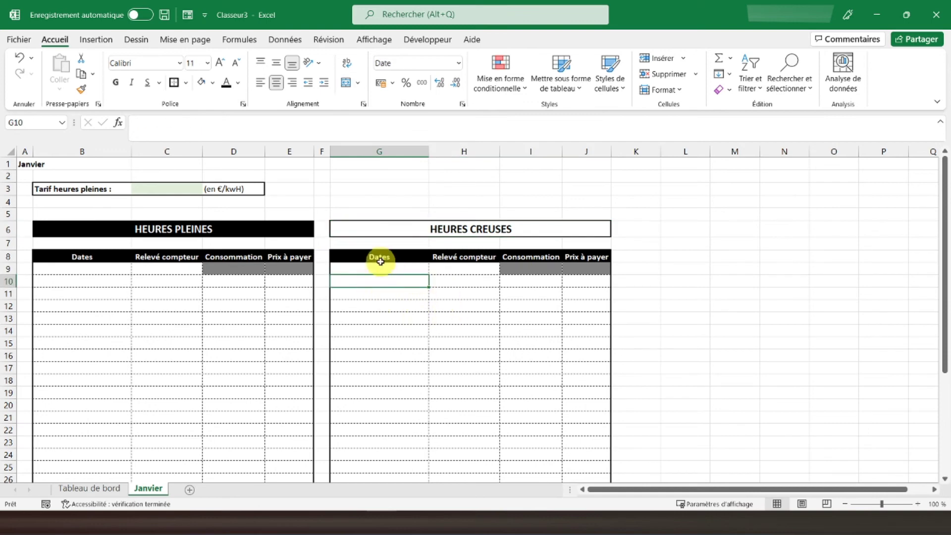
Give the HEURES CREUSES header row G8:J8 a white fill and black text.
left_click_drag(378, 255, 600, 258)
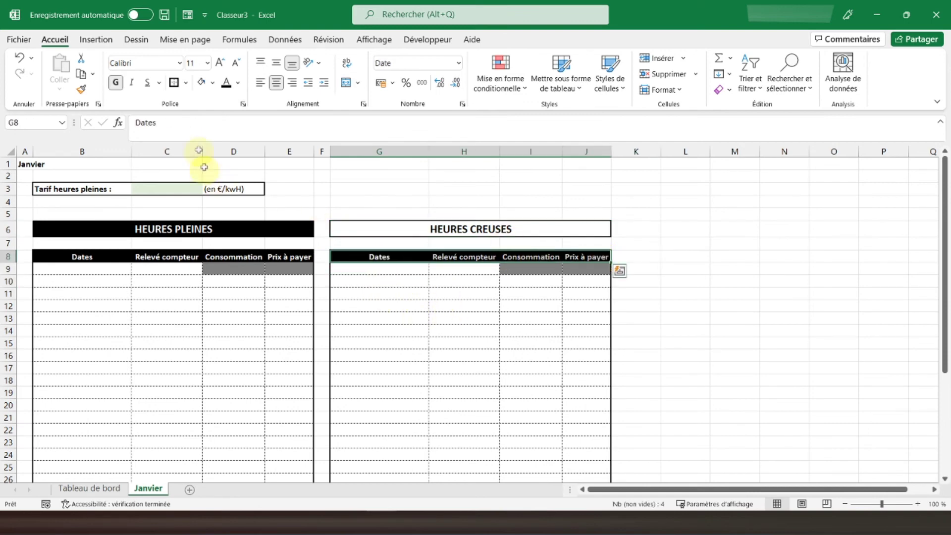
left_click(202, 89)
left_click(227, 83)
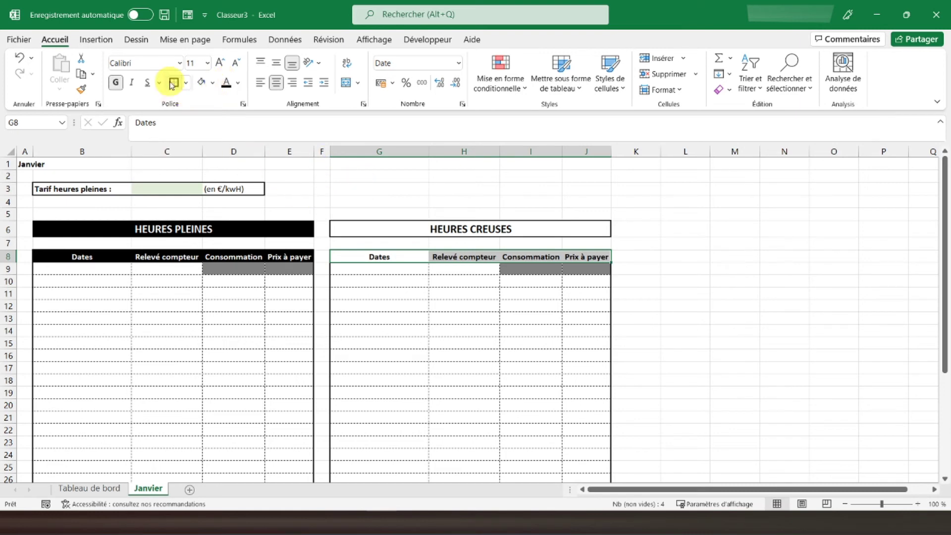
Apply thick outside borders to the HEURES CREUSES header row and around its individual header cells.
left_click(173, 82)
left_click(379, 256)
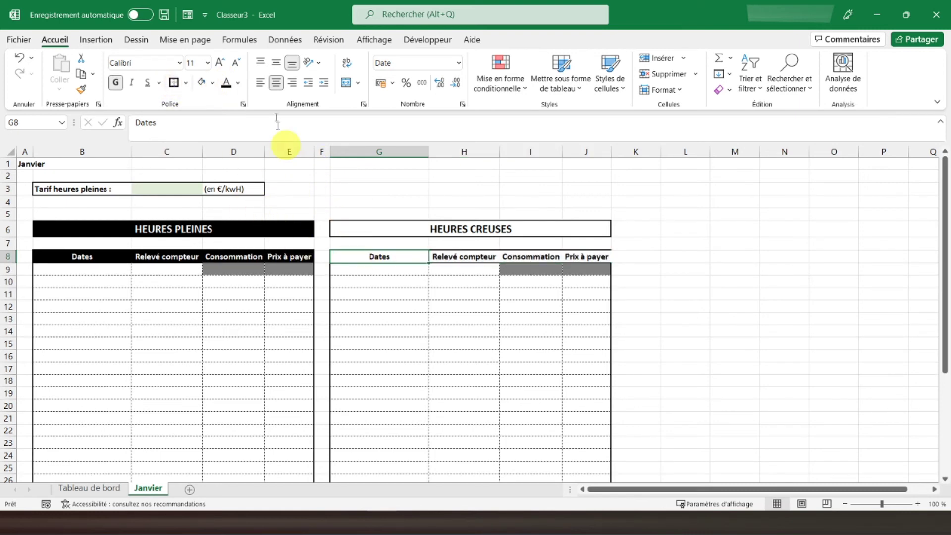
key("Tab")
key("Tab")
key("Tab")
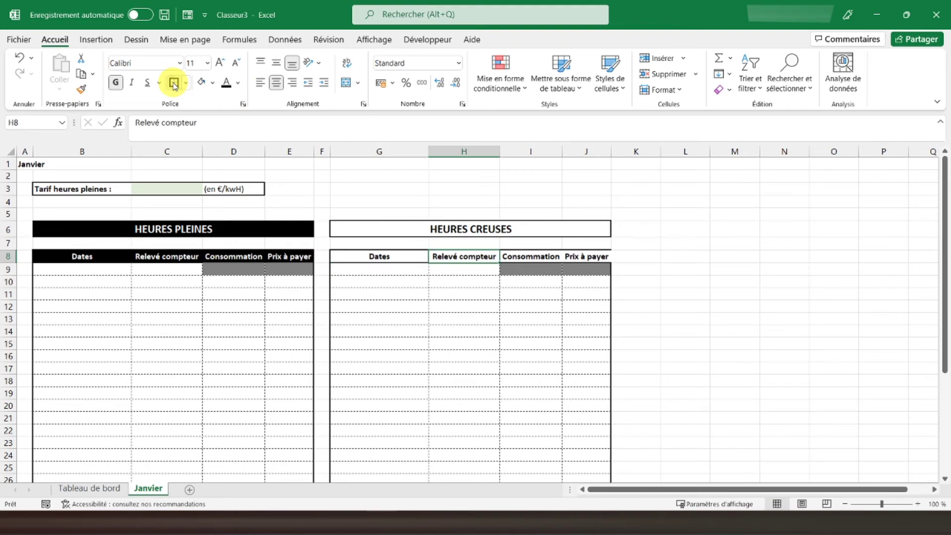
left_click(413, 253)
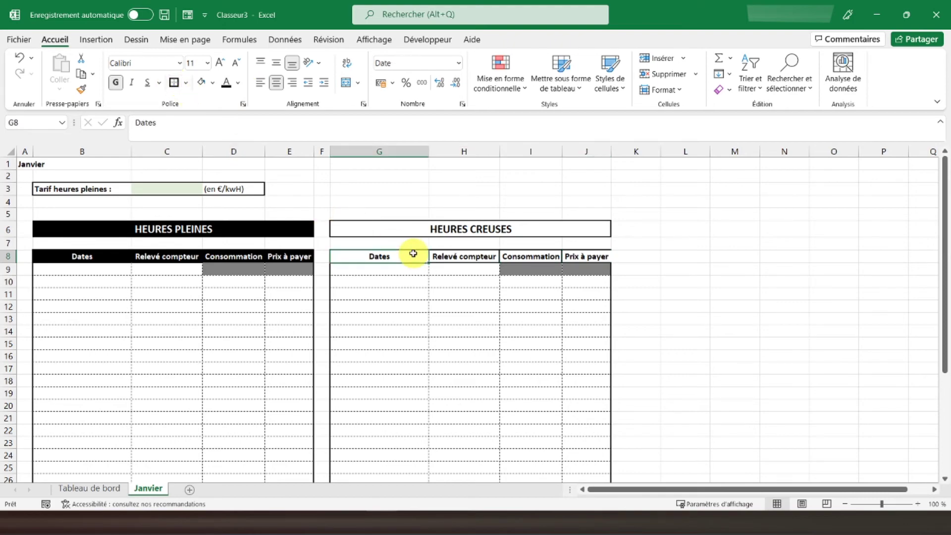
left_click(448, 281)
scroll(378, 302, "down", 9)
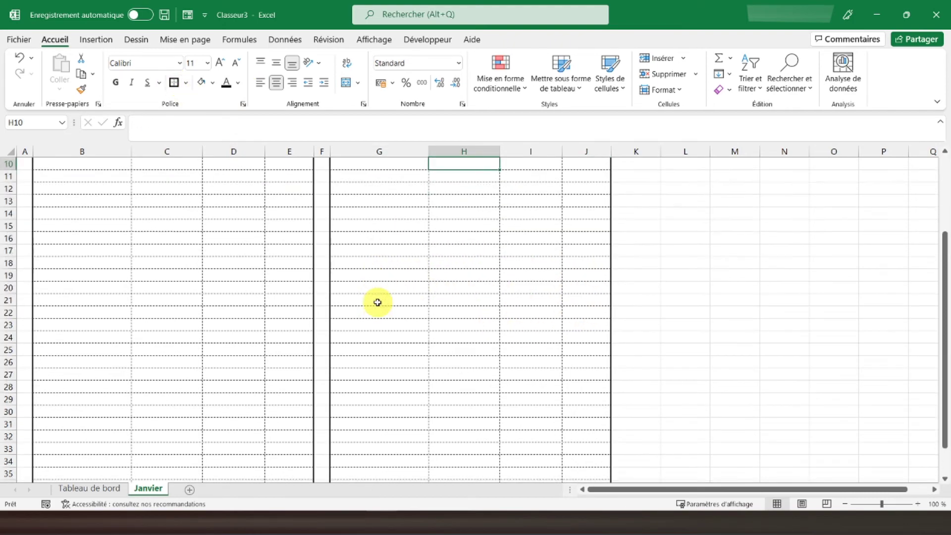
scroll(377, 302, "up", 9)
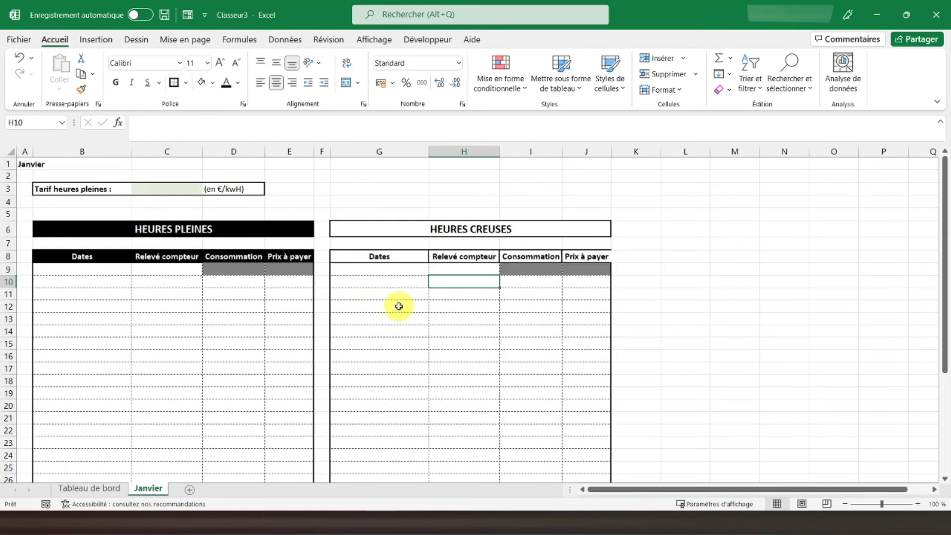
Fill the Dates and Relevé compteur entry cells B9:C38 of the HEURES PLEINES table with light green.
left_click(186, 310)
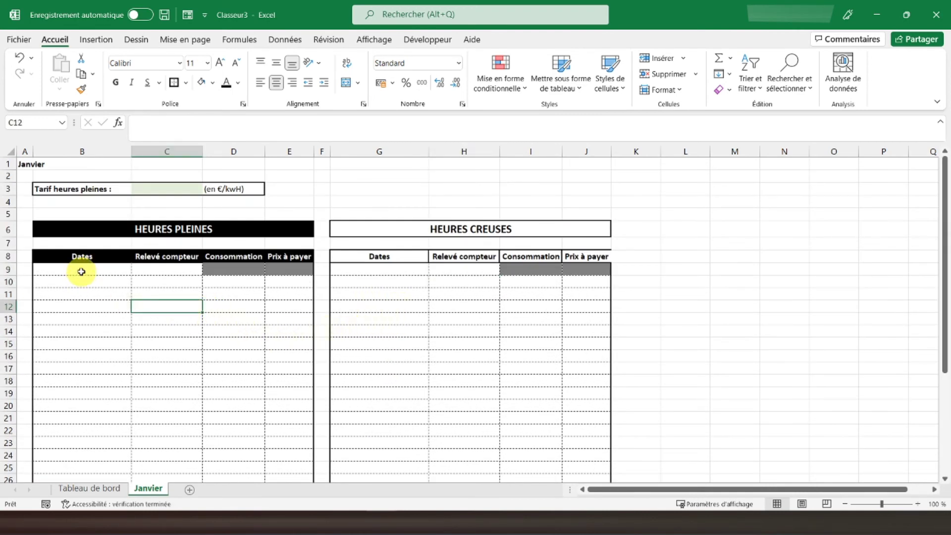
scroll(82, 271, "down", 7)
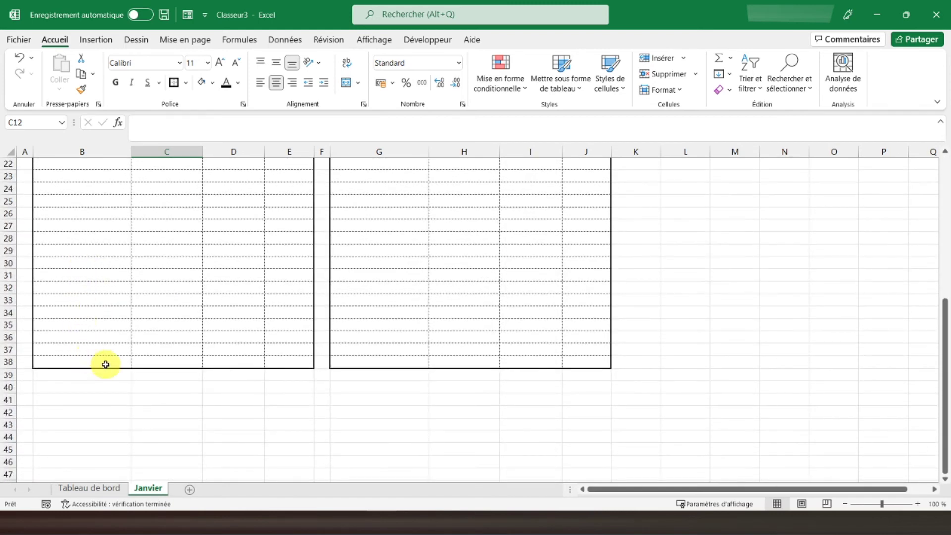
left_click(103, 362)
left_click_drag(173, 280, 140, 274)
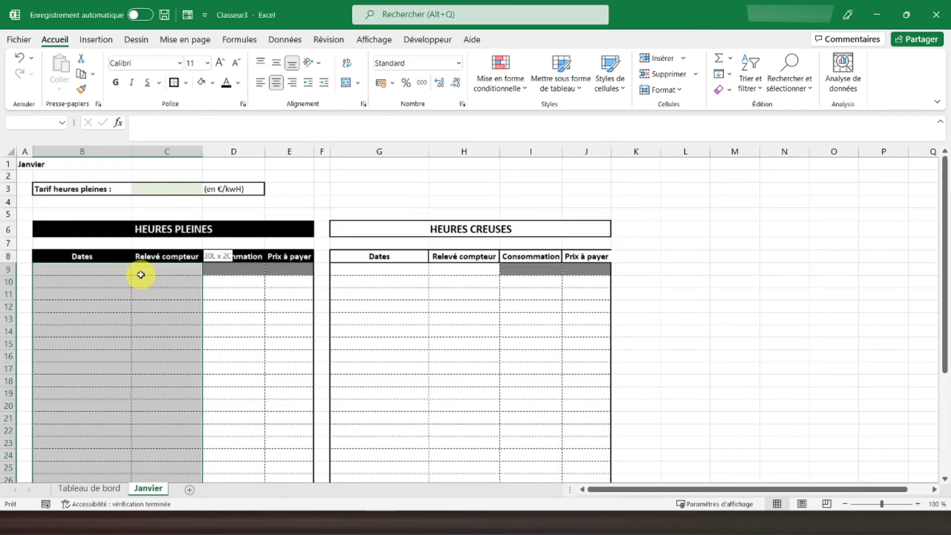
left_click(213, 83)
left_click(291, 138)
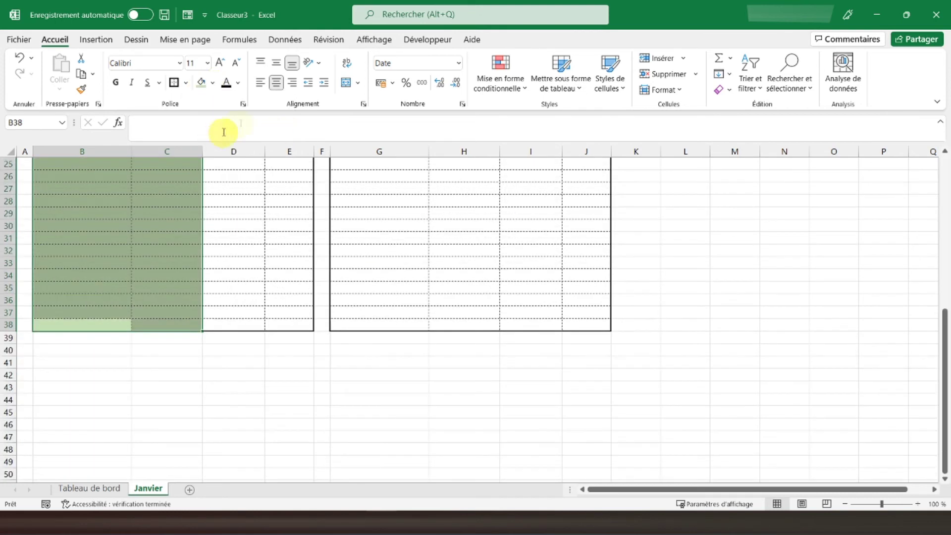
left_click(215, 84)
left_click(290, 130)
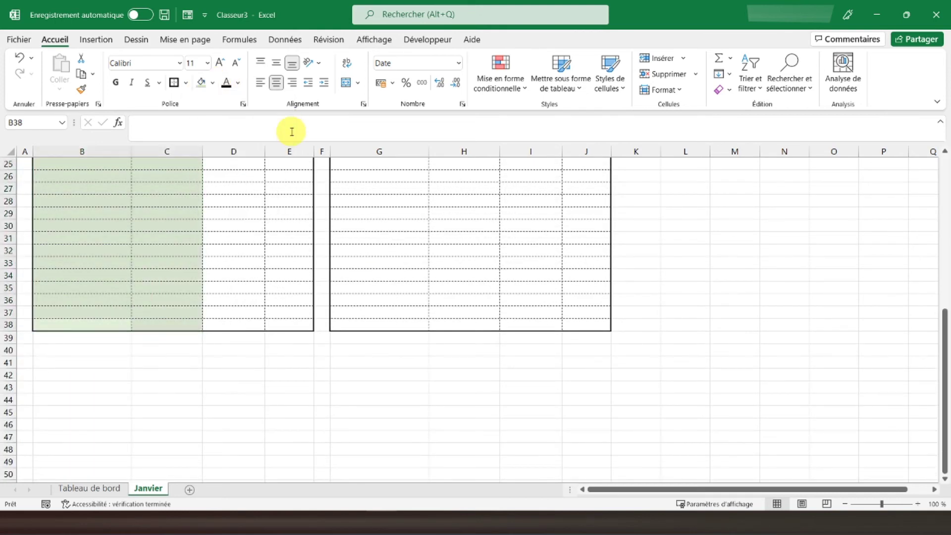
scroll(383, 240, "up", 8)
left_click(184, 290)
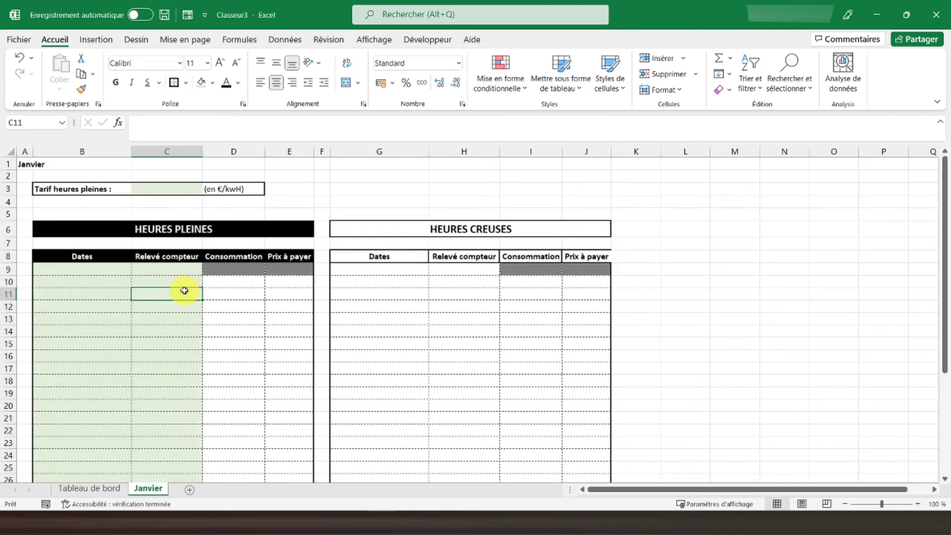
Fill the Relevé compteur entry cells H9:H38 of the HEURES CREUSES table with the same light green.
left_click(465, 268)
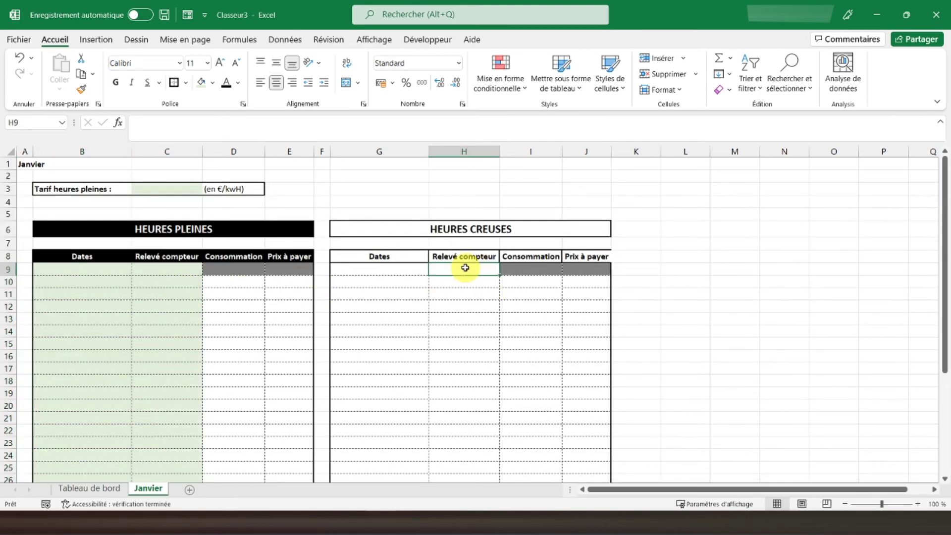
scroll(464, 268, "down", 7)
left_click_drag(453, 360, 451, 264)
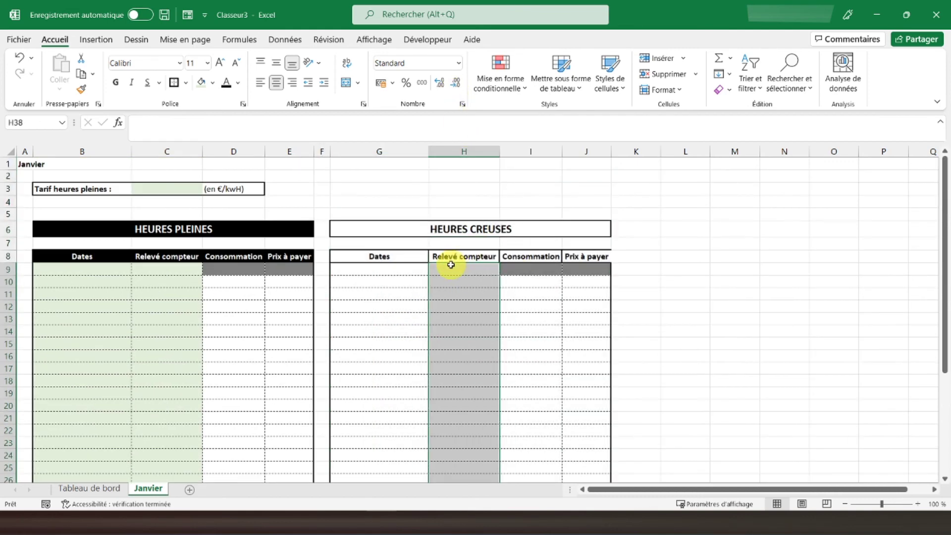
left_click(203, 85)
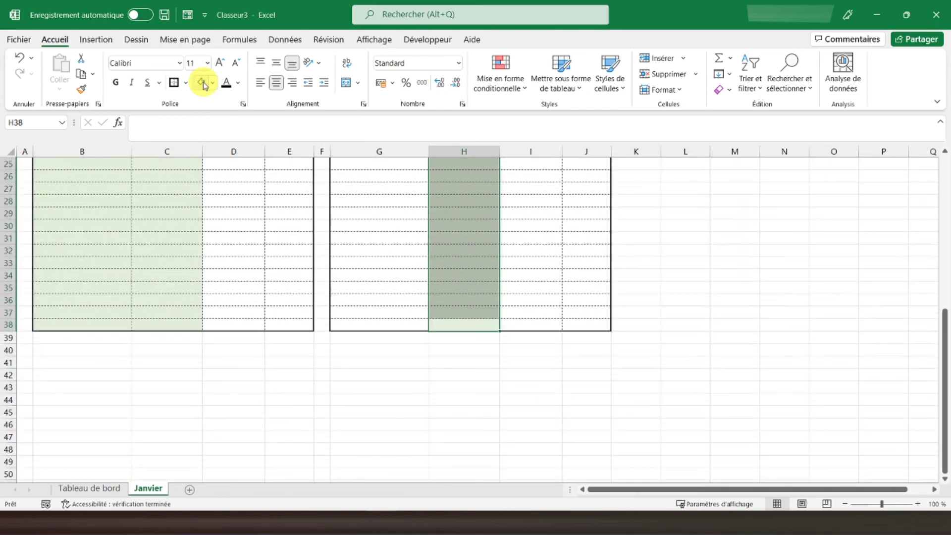
left_click(384, 221)
scroll(510, 257, "up", 8)
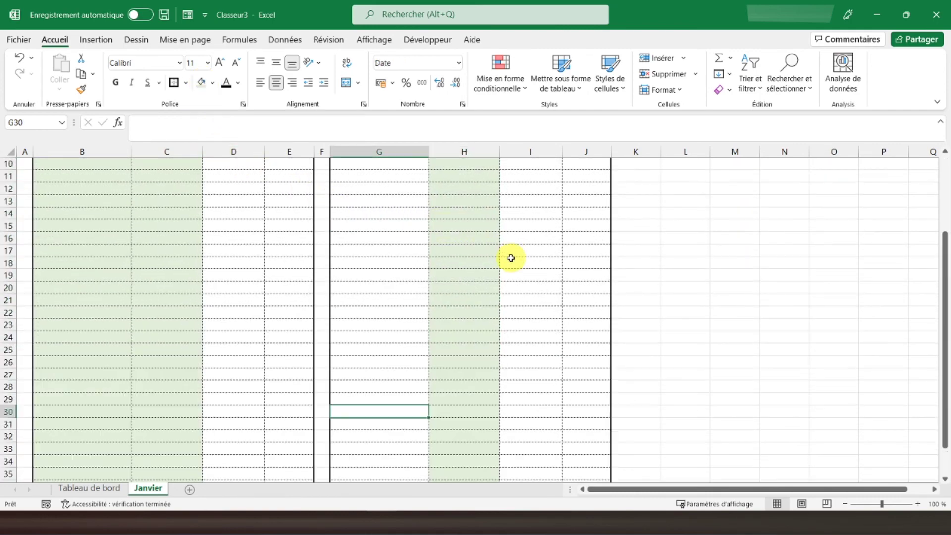
Widen the Prix à payer column J slightly in the HEURES CREUSES table.
left_click(565, 342)
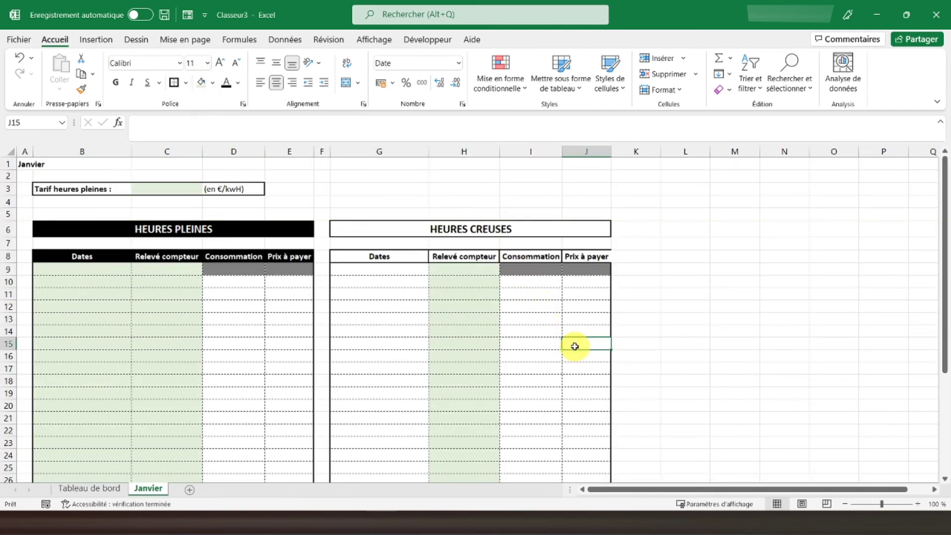
left_click(525, 285)
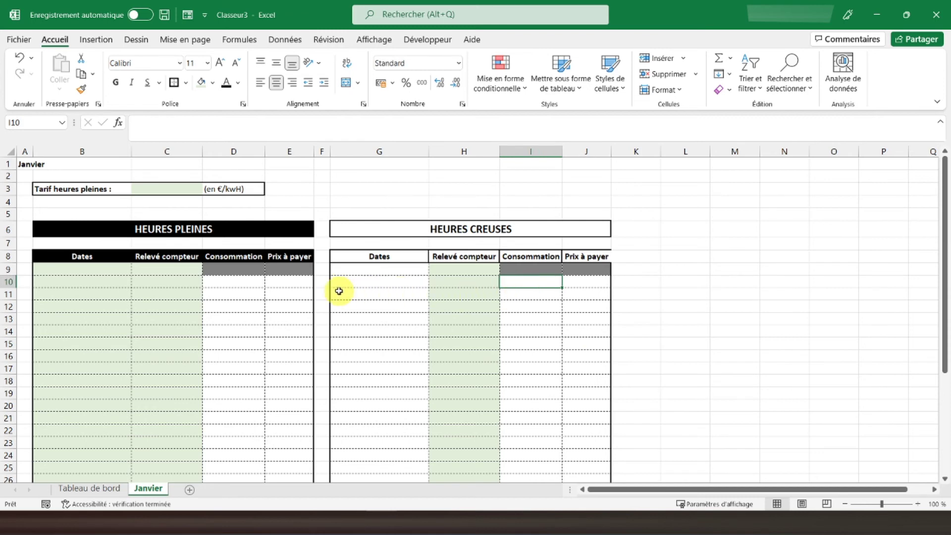
left_click(605, 258)
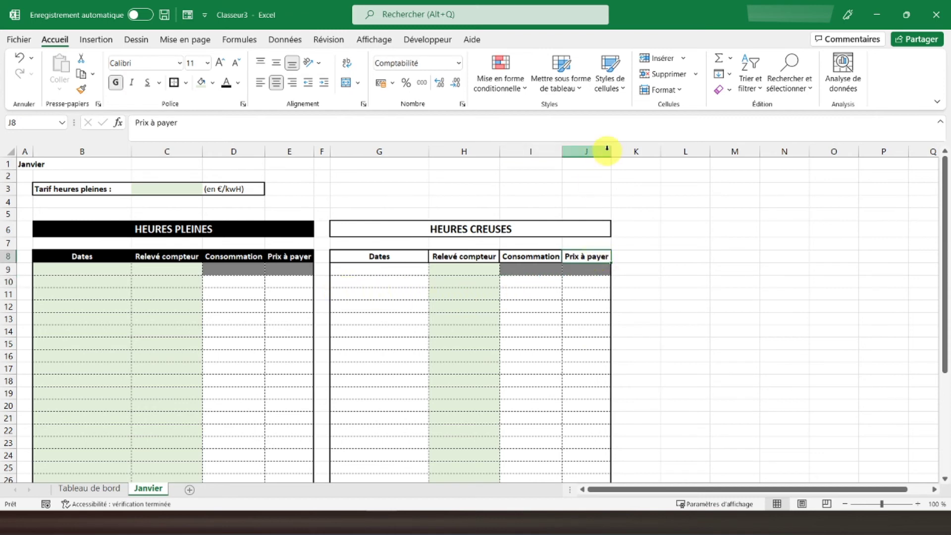
left_click_drag(611, 150, 617, 150)
left_click(432, 259)
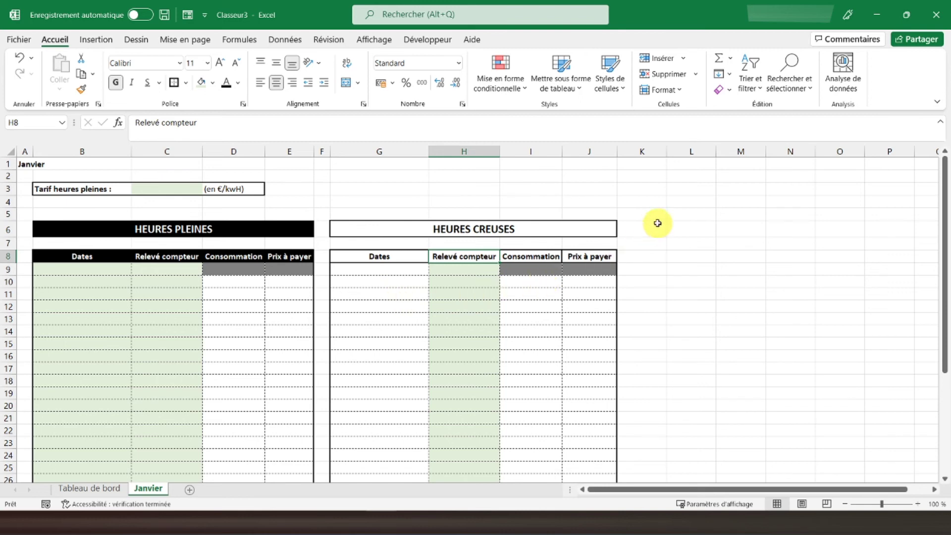
Narrow column K to a spacer about as wide as column F.
left_click(643, 150)
right_click(643, 149)
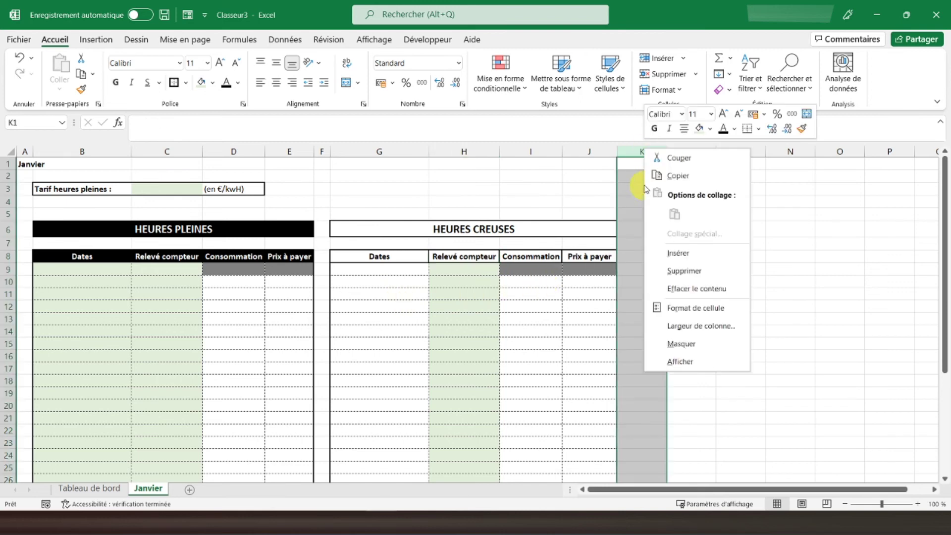
left_click(693, 326)
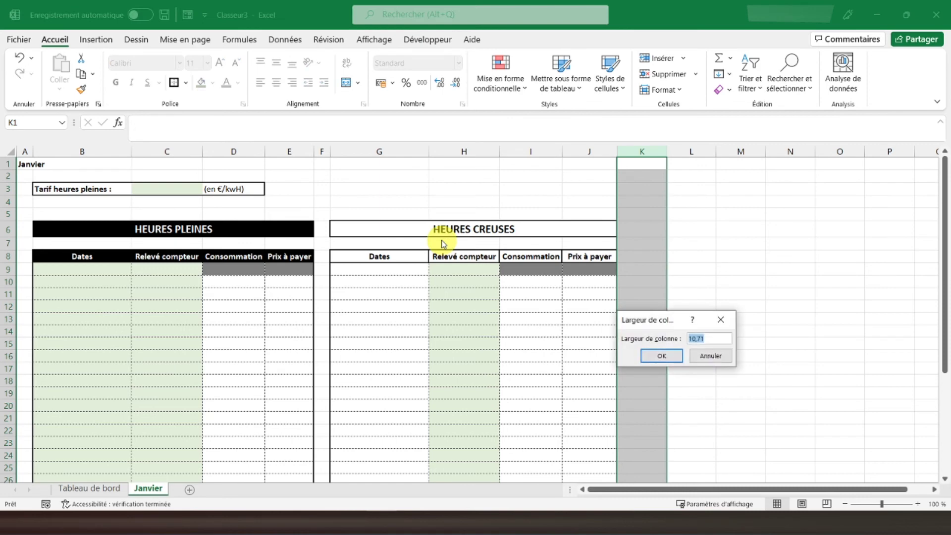
key("Return")
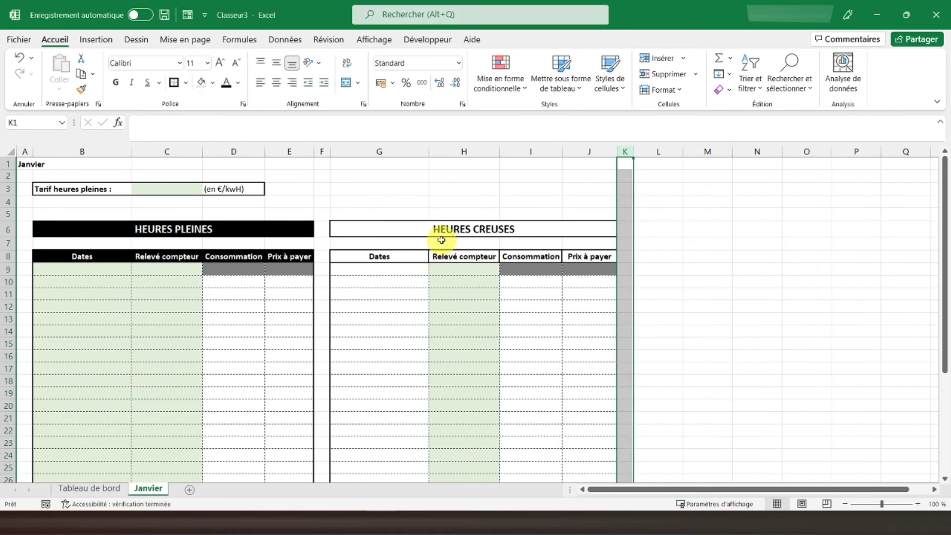
Enter the title "Total" in cell L6, beside the HEURES CREUSES title.
left_click(649, 226)
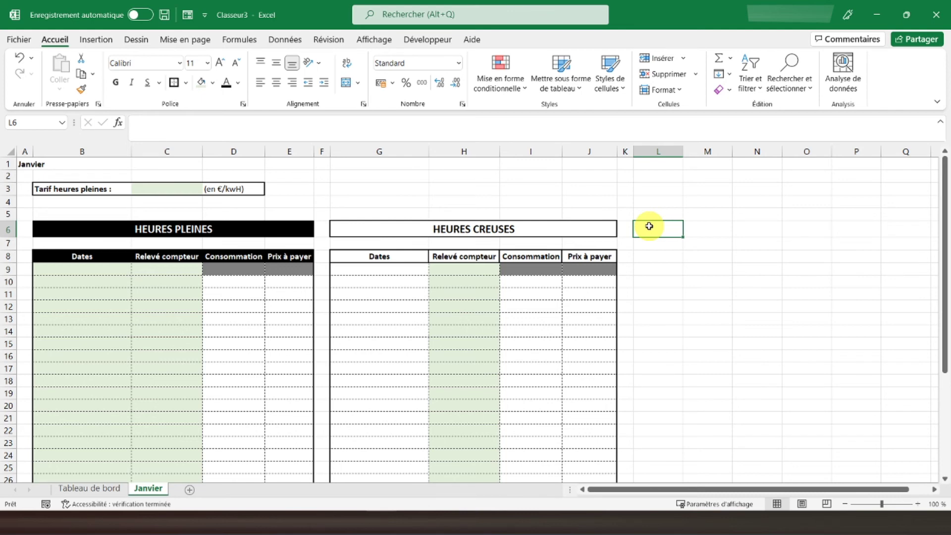
type("Total")
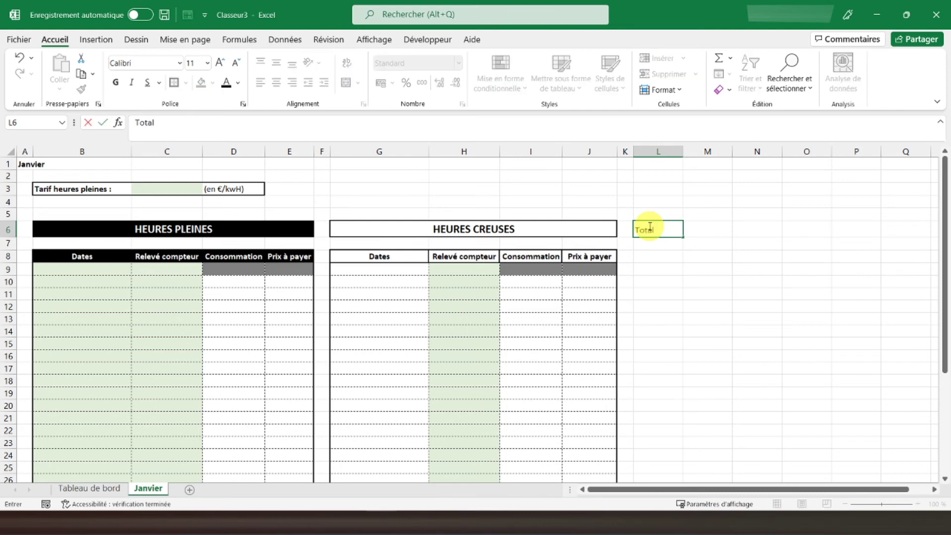
key("Return")
left_click(649, 226)
left_click(653, 267)
Format the Total cell L6 with a light gray fill, a thick outside border and bold text centered both ways.
left_click(658, 228)
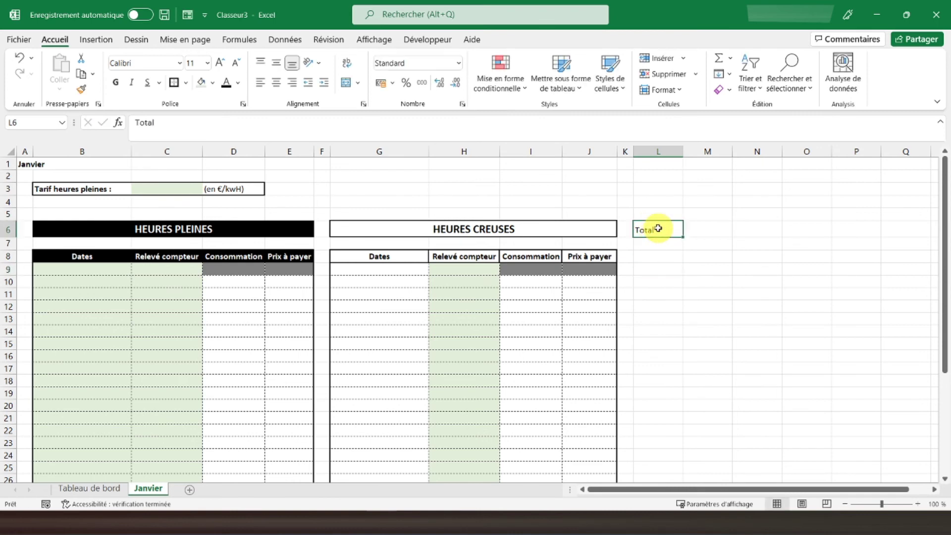
left_click(213, 83)
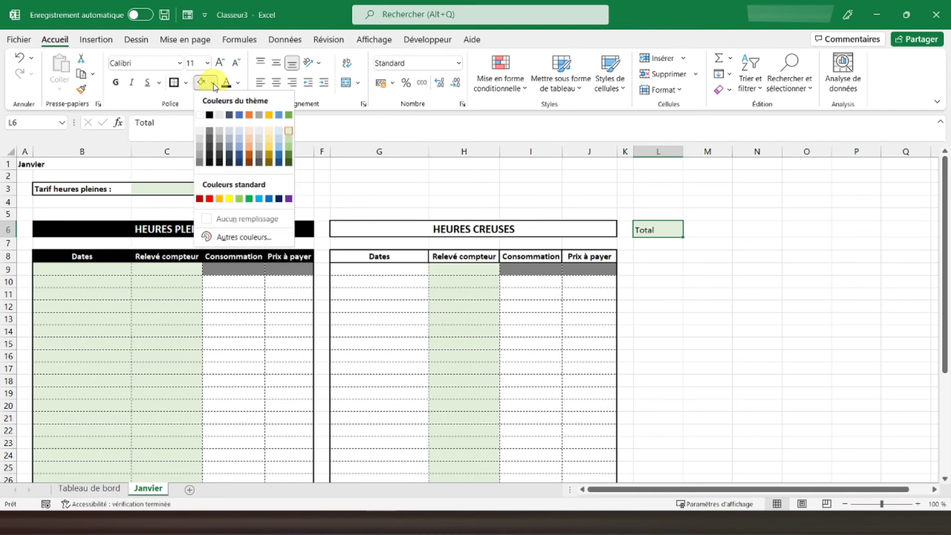
left_click(219, 116)
left_click(276, 83)
left_click(276, 61)
left_click(116, 85)
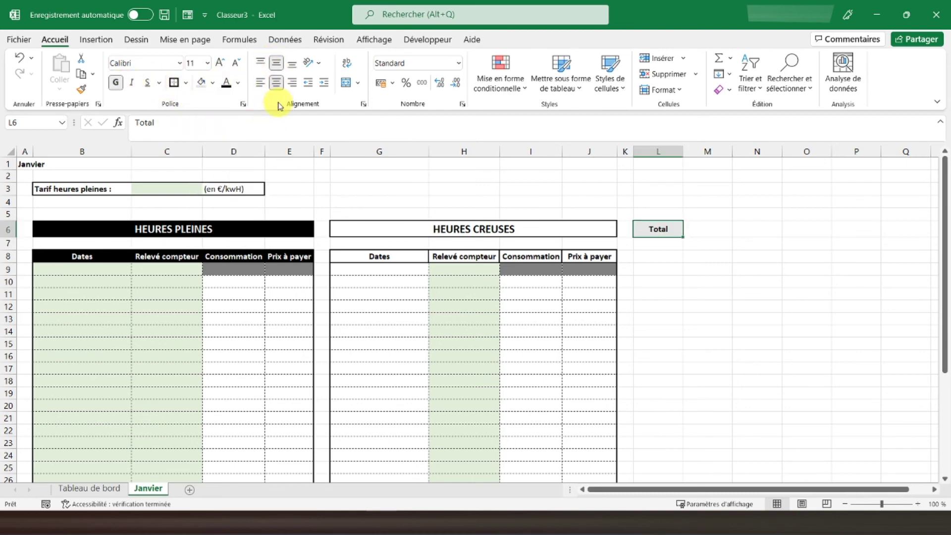
Enter the header "HP + HC" in L8 and give the cell a light gray fill.
left_click(648, 253)
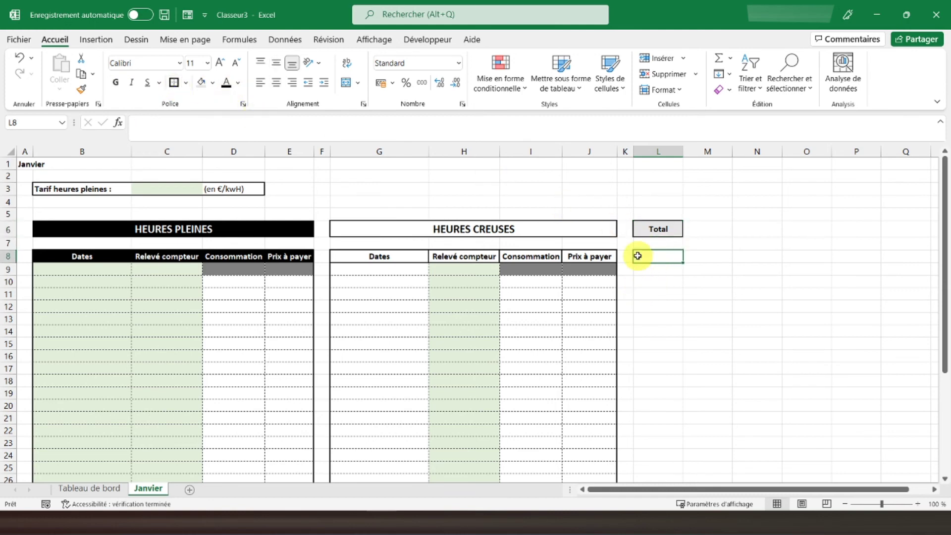
type("HP + HC")
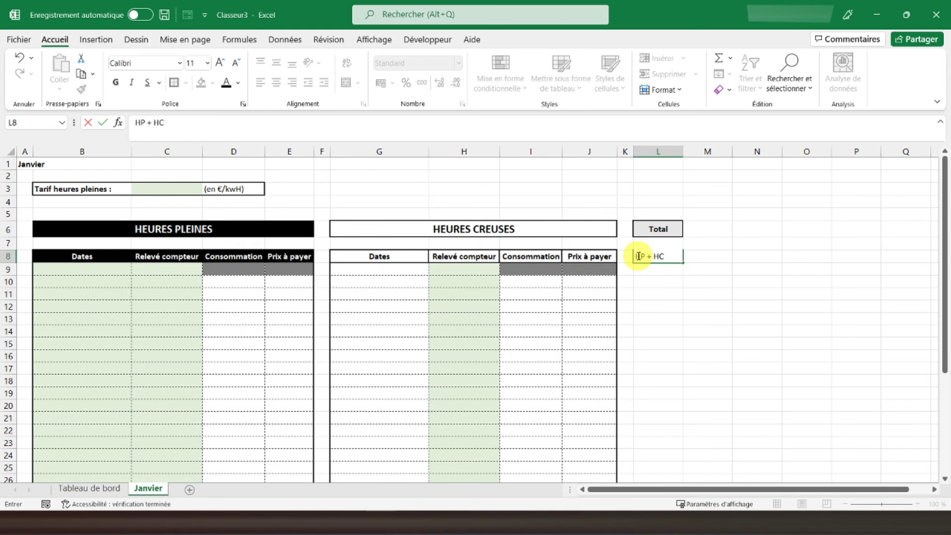
key("Return")
left_click(638, 256)
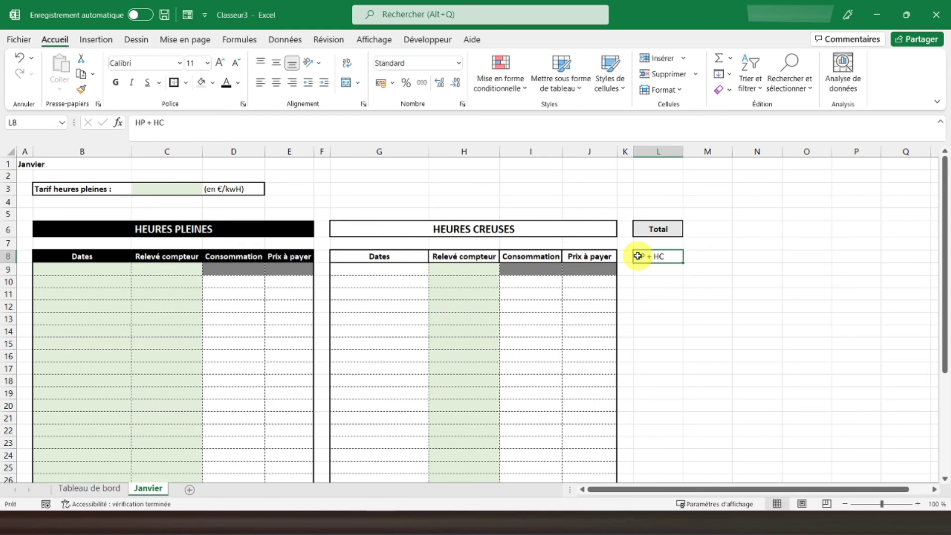
left_click(201, 83)
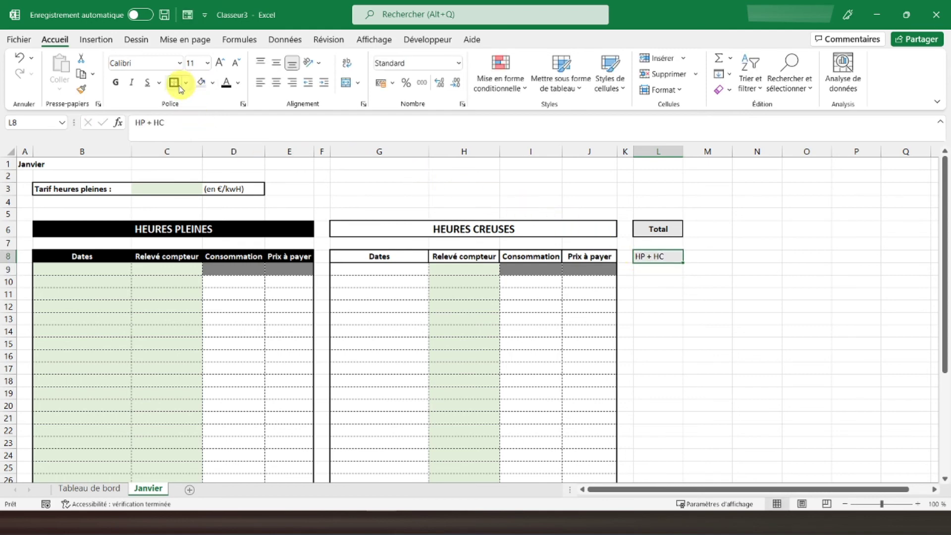
Center the "HP + HC" header in L8 both horizontally and vertically and make it bold.
left_click(275, 82)
left_click(276, 63)
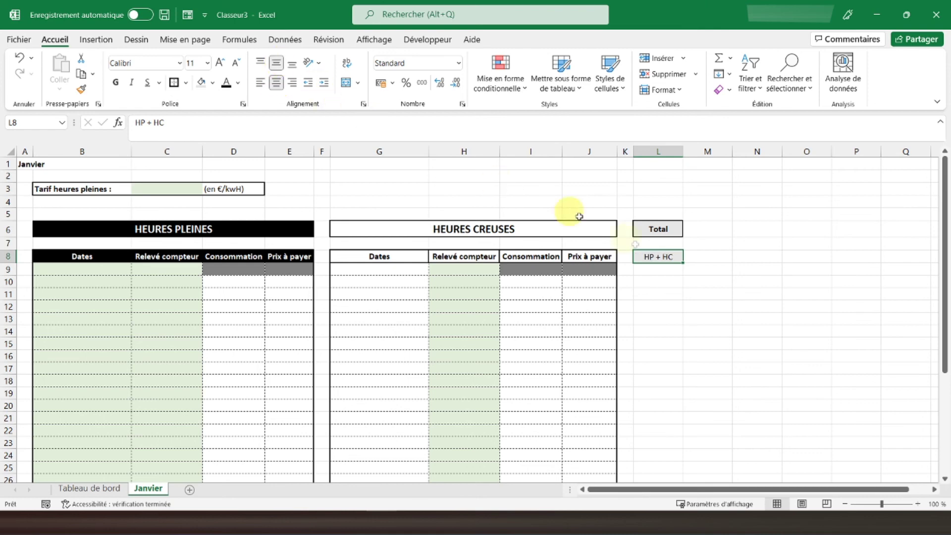
left_click(117, 83)
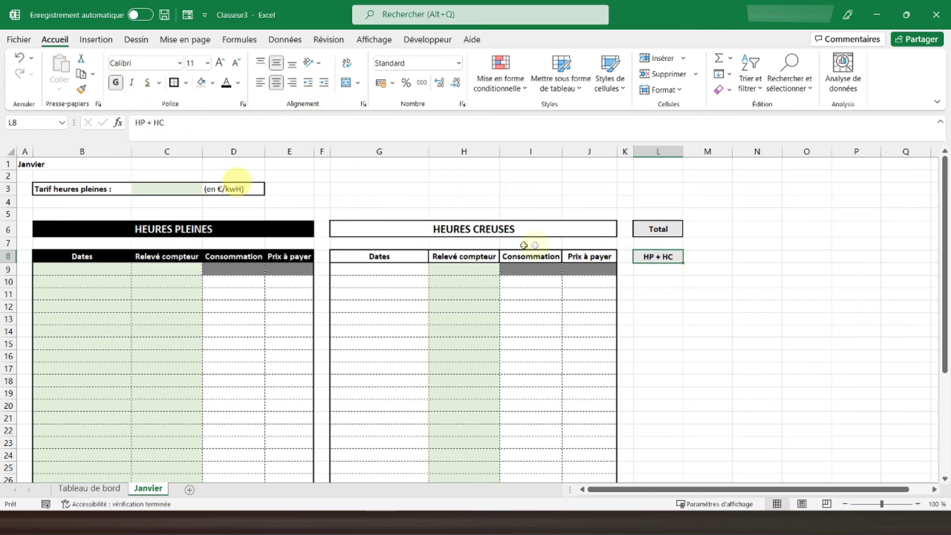
Fill cell L9 under the HP + HC header with the same dark gray as the first-row cells of the neighbouring tables.
left_click(669, 278)
scroll(669, 278, "down", 1)
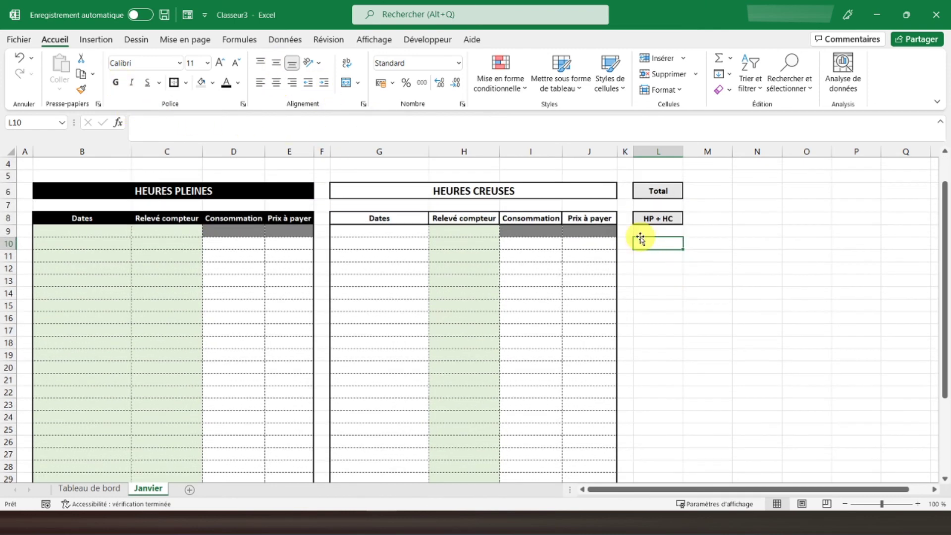
left_click(650, 230)
left_click(212, 82)
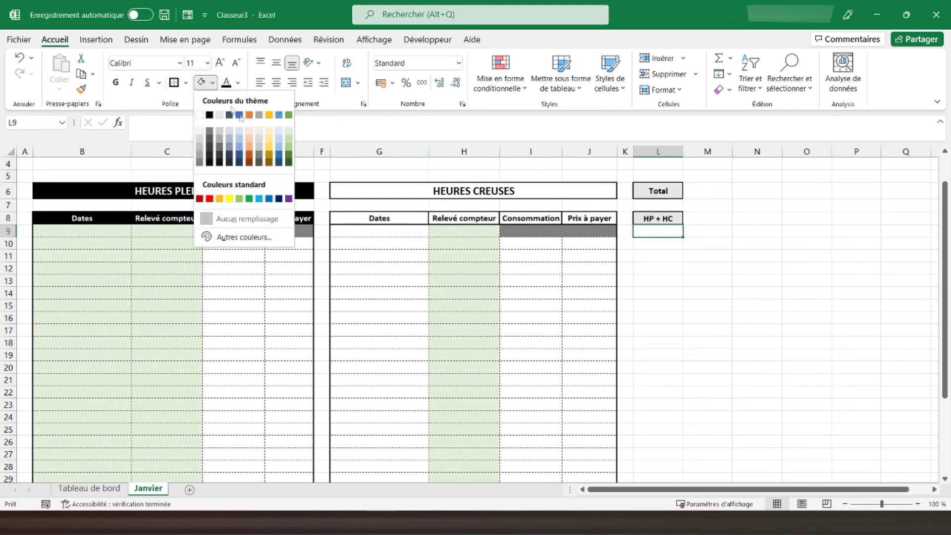
left_click(209, 134)
Give the HP + HC column cells from L9 down a thick outline and dashed horizontal inner borders, matching the other tables.
left_click_drag(647, 229, 654, 459)
scroll(653, 460, "up", 5)
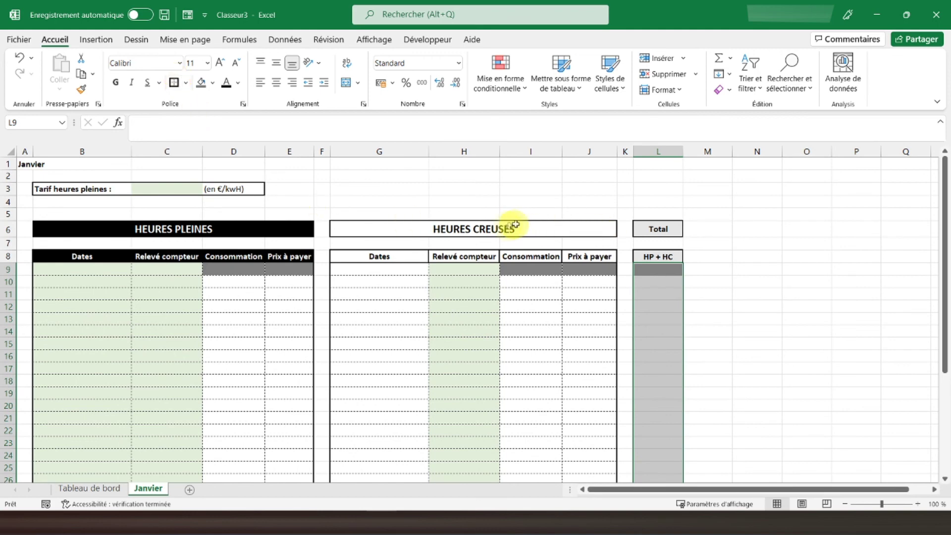
left_click(187, 83)
left_click(232, 462)
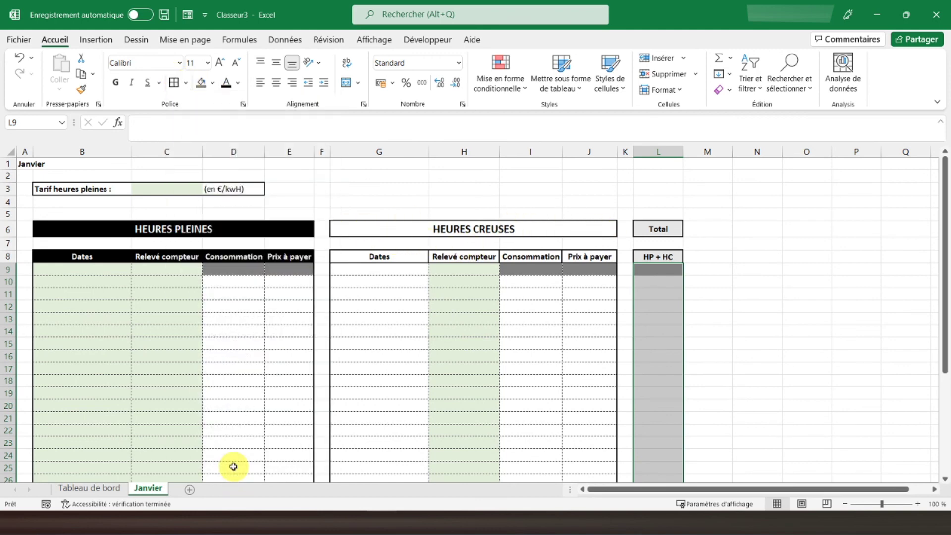
left_click(156, 150)
left_click(344, 136)
left_click(388, 356)
left_click(625, 292)
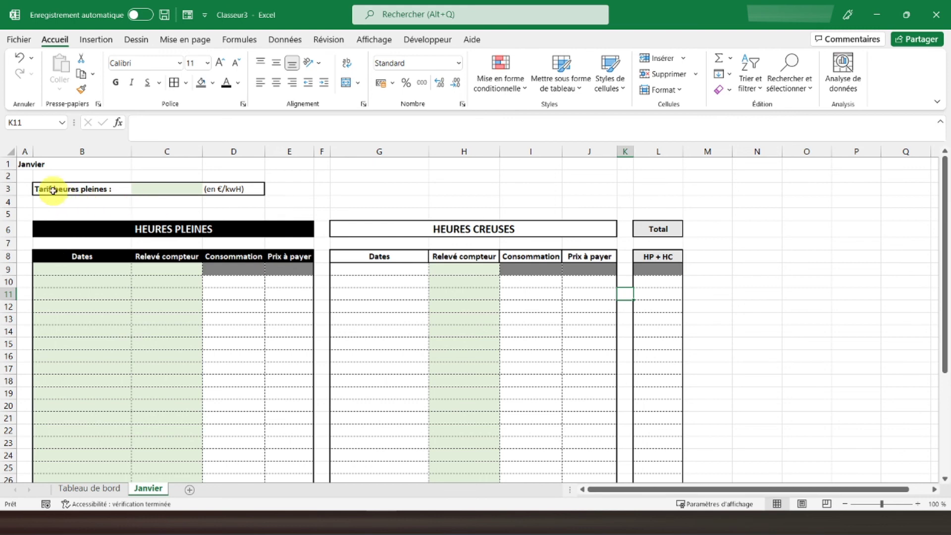
Copy the peak-hours tariff block B3:D3 to G3, above the HEURES CREUSES table.
left_click_drag(53, 187, 254, 188)
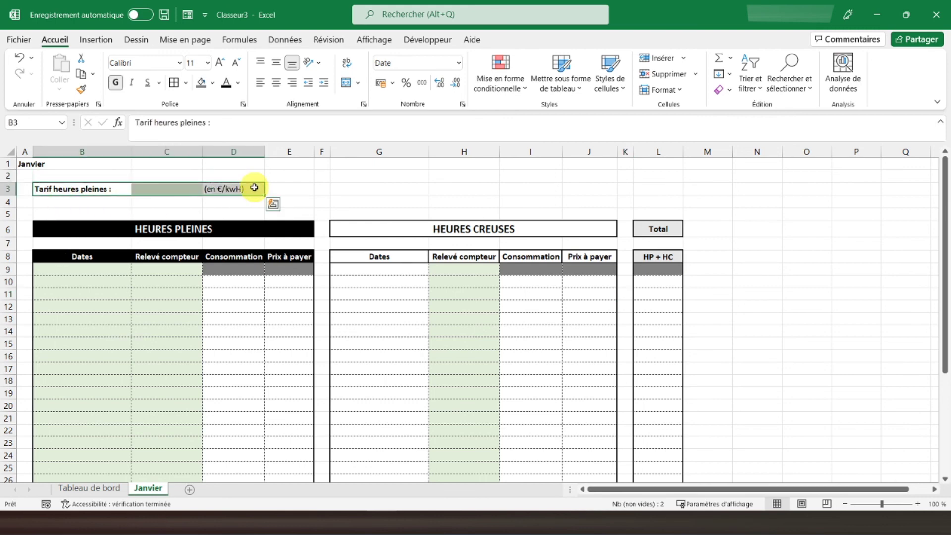
key("ctrl+c")
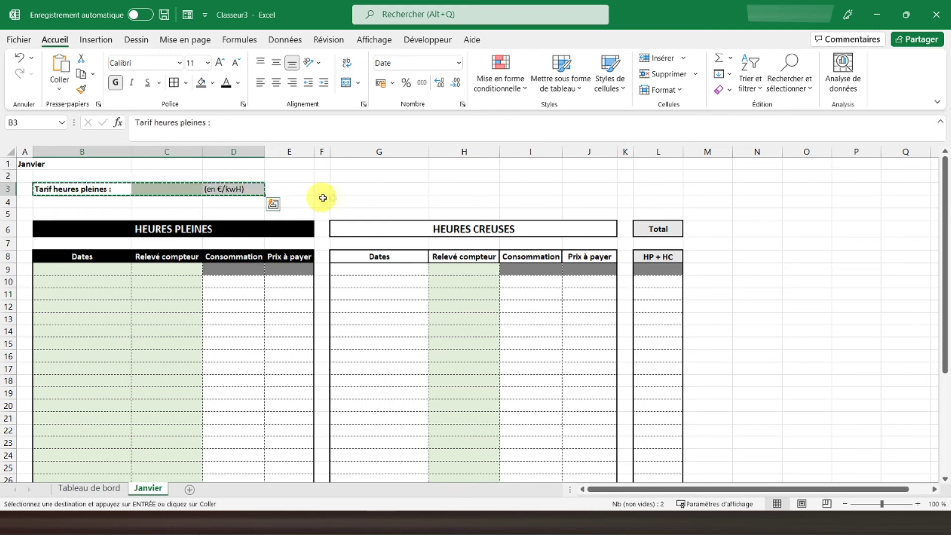
left_click(357, 188)
key("ctrl+v")
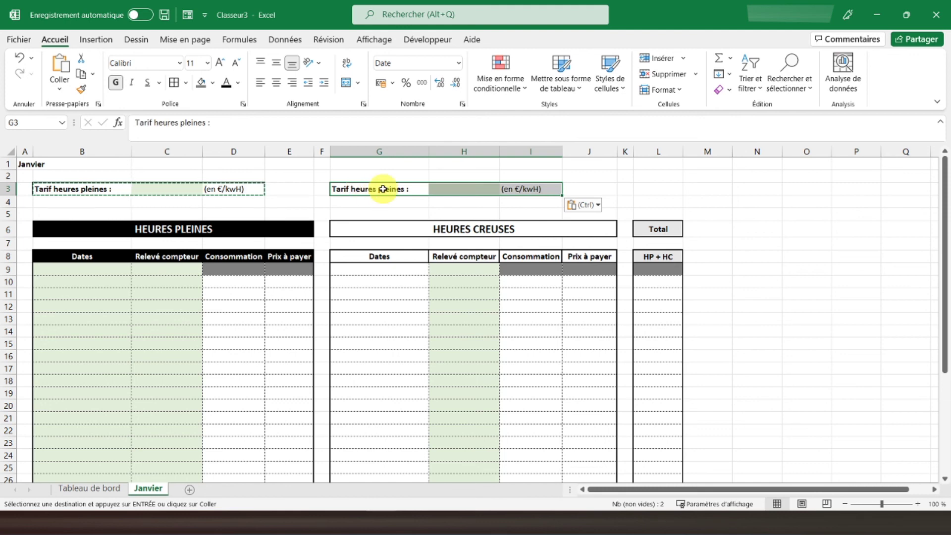
Change the copied tariff label in G3 to "Tarif heures creuses :".
left_click(187, 124)
double_click(189, 126)
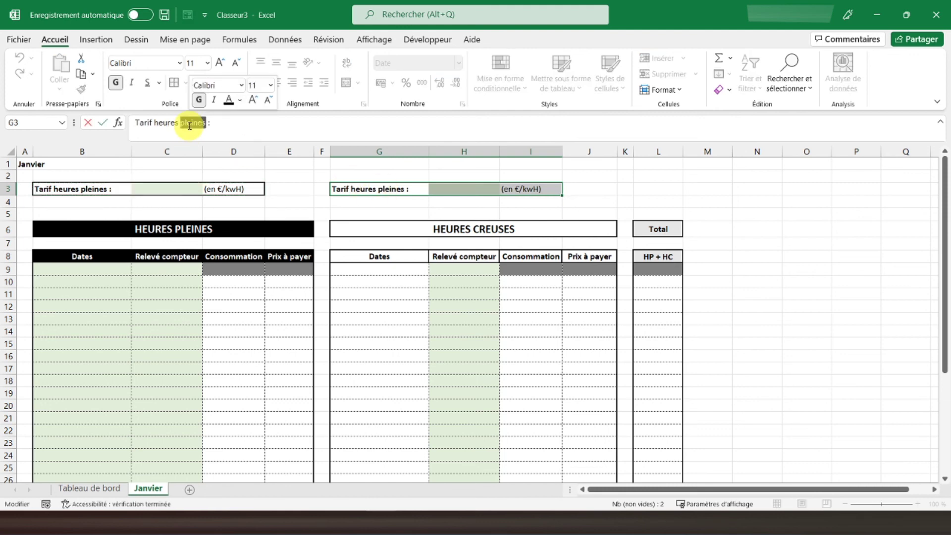
type("es")
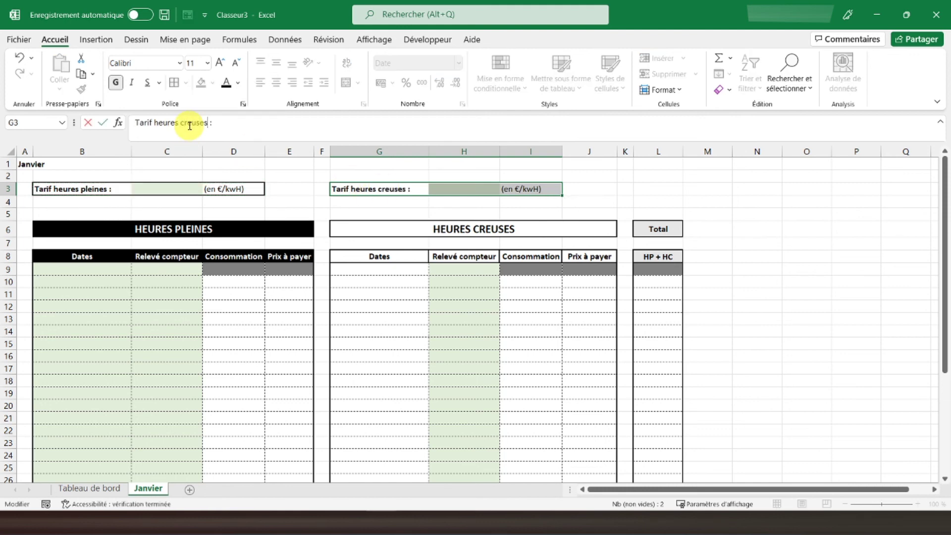
key("Tab")
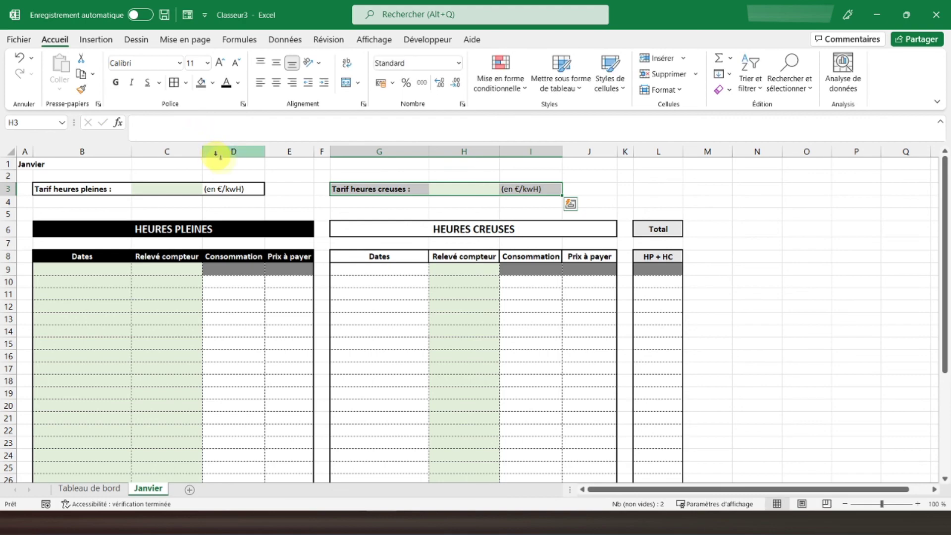
left_click(272, 225)
scroll(358, 256, "down", 6)
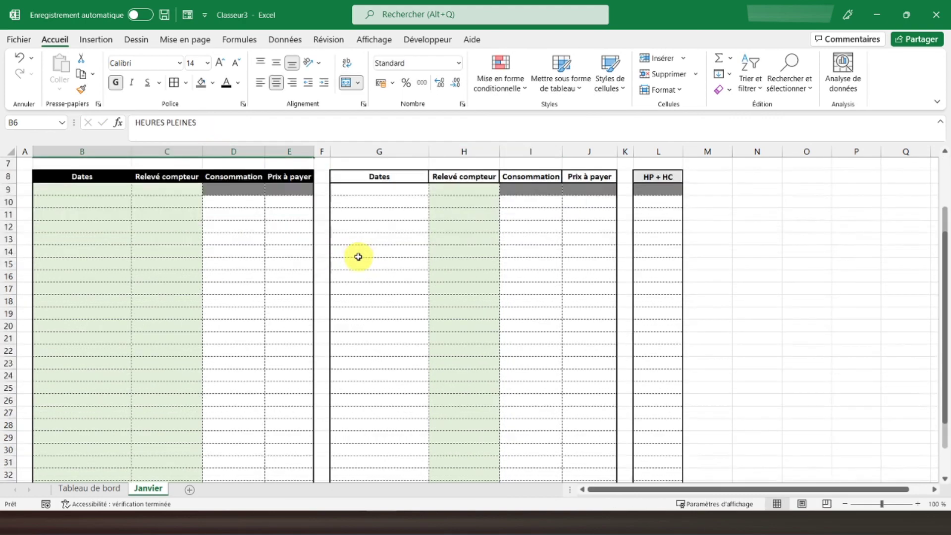
scroll(358, 257, "up", 6)
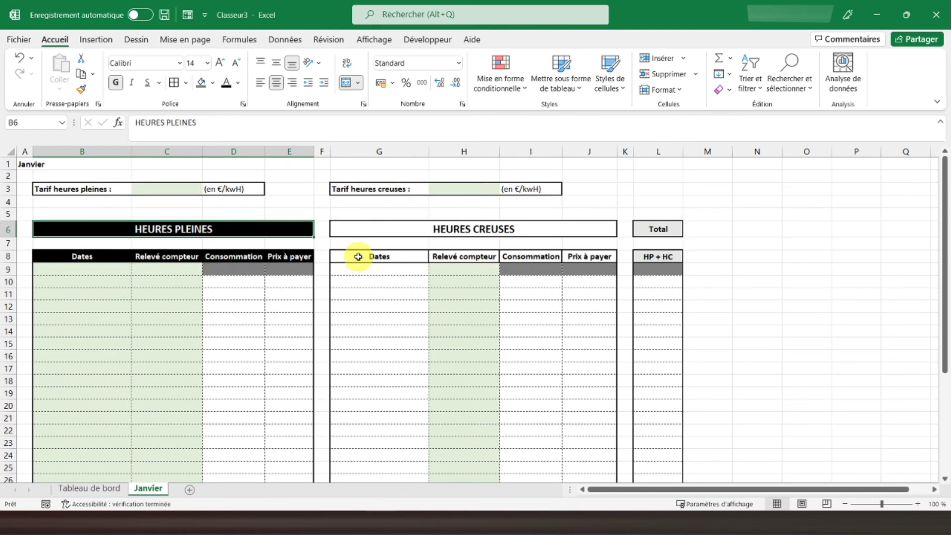
Hide the gridlines on the Janvier sheet.
left_click(33, 164)
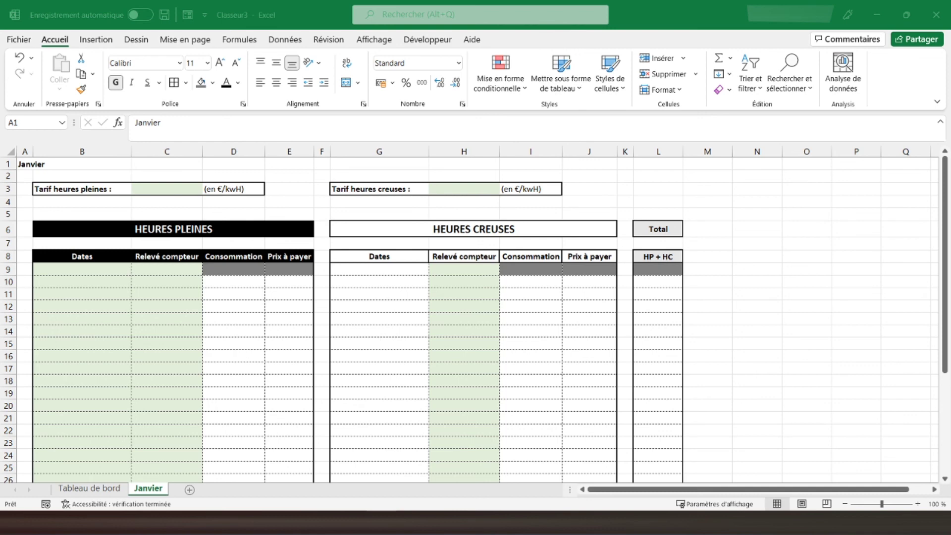
left_click(178, 257)
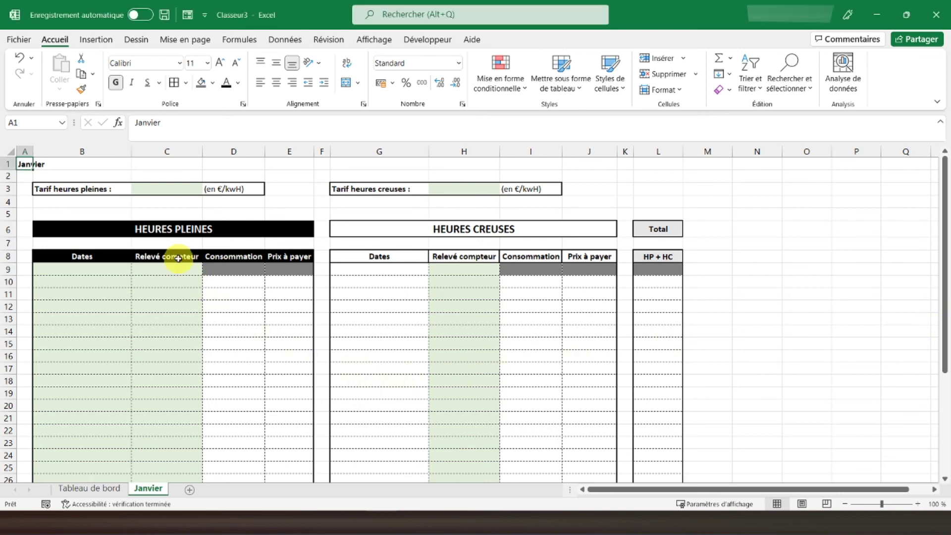
left_click(373, 40)
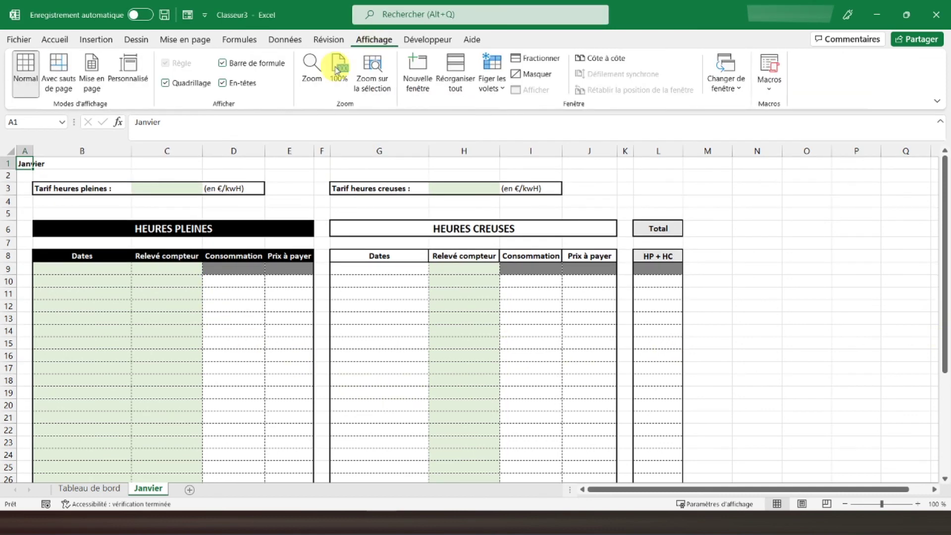
left_click(194, 84)
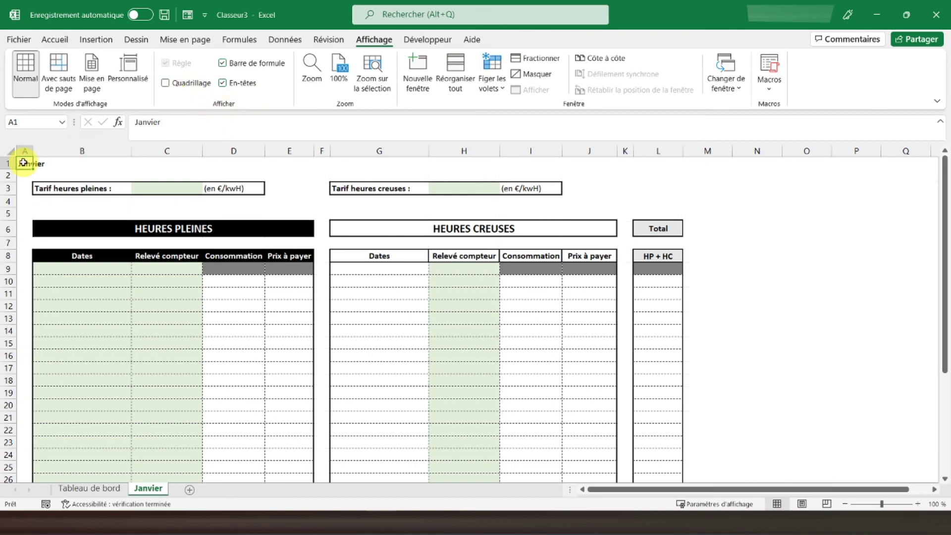
scroll(211, 240, "down", 5)
scroll(209, 242, "up", 5)
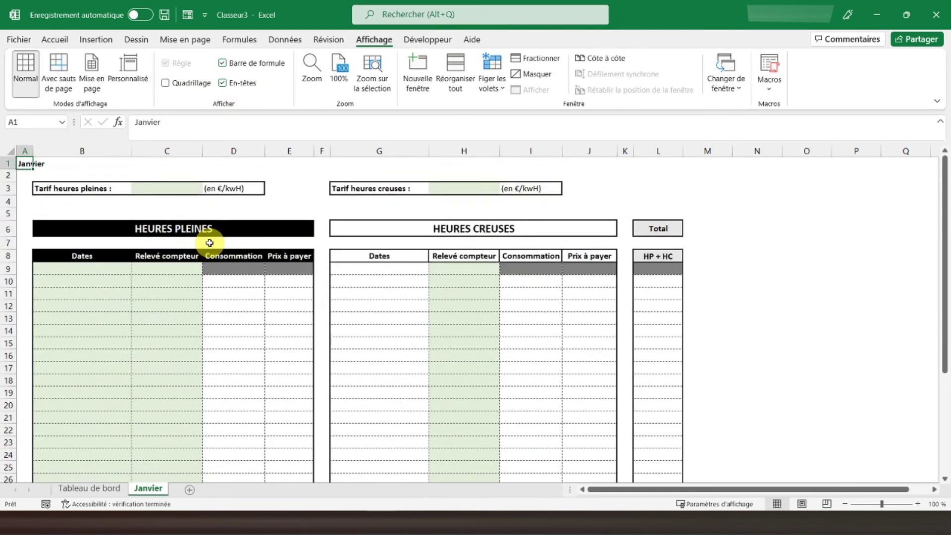
Compare the Tableau de bord and Janvier sheets, finishing on the Tableau de bord sheet.
left_click(90, 489)
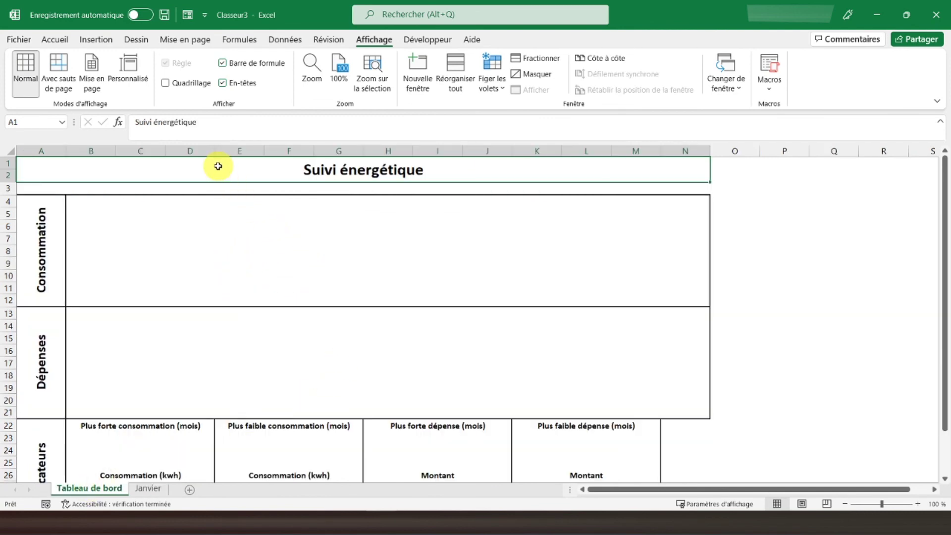
left_click(147, 488)
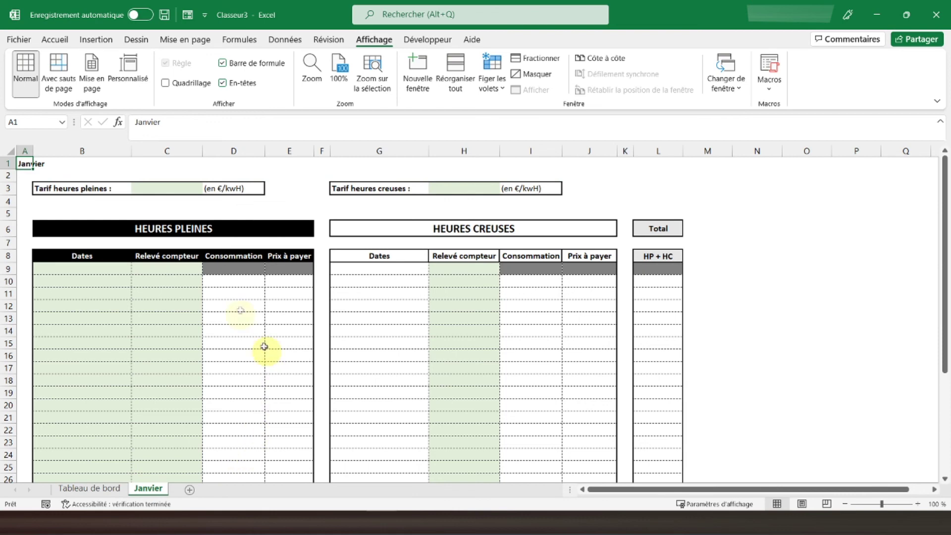
left_click(90, 487)
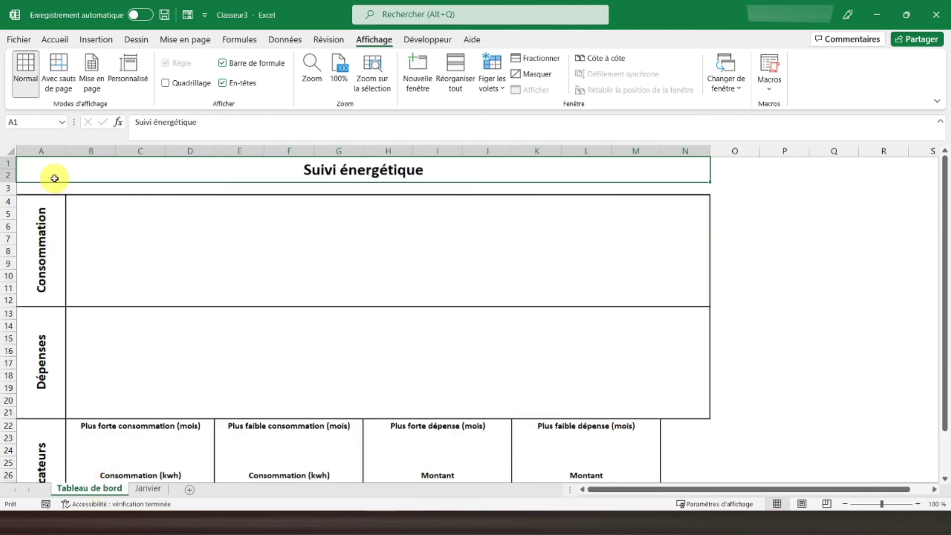